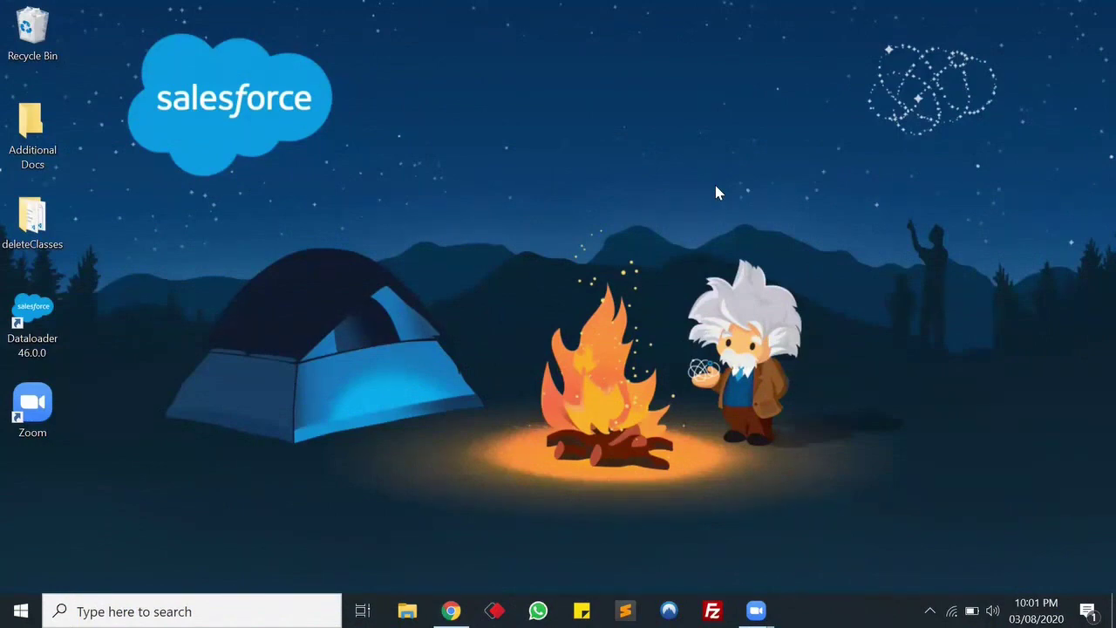
Step: Bring the Chrome window with Salesforce's Object Manager to the front
left_click(450, 610)
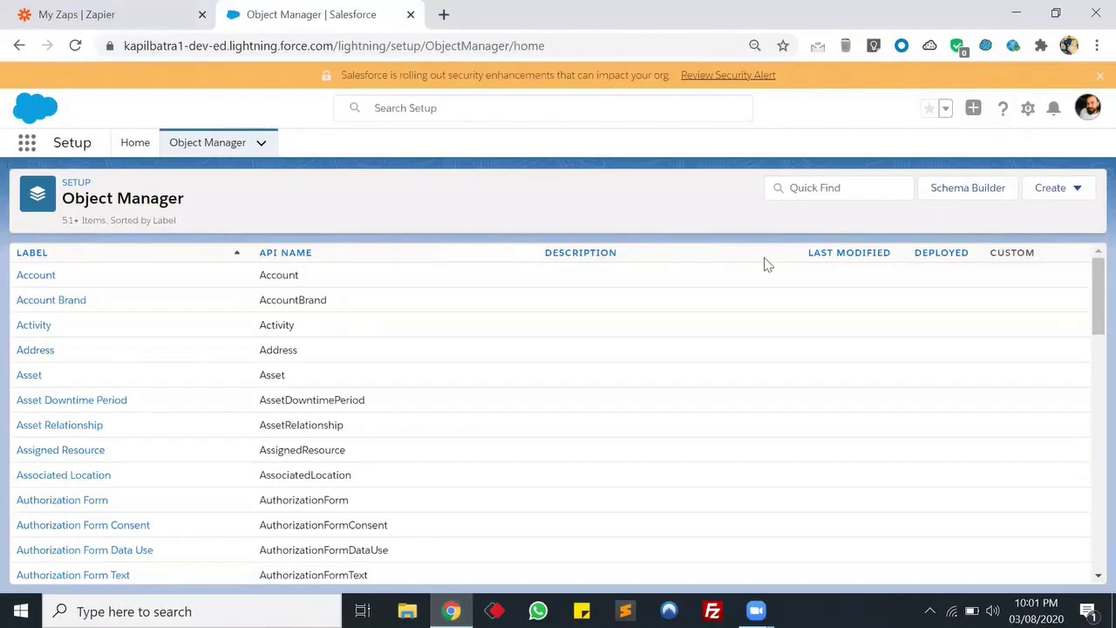
Step: Create a custom object with label and plural label 'Zoom Data', keeping default settings, and save it
left_click(1073, 192)
left_click(980, 234)
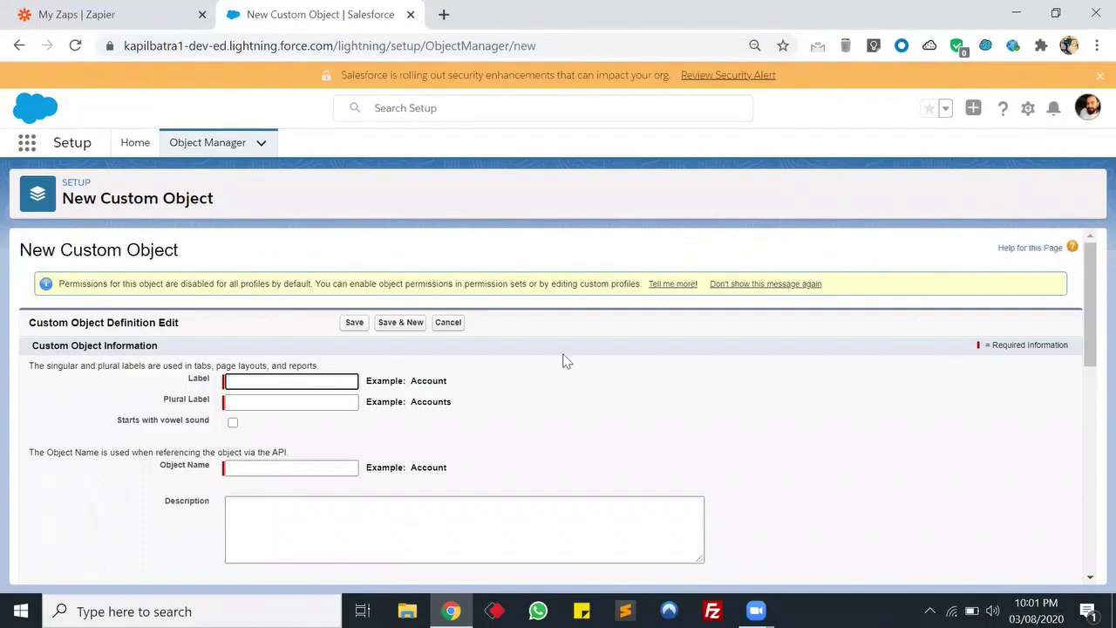
scroll(610, 331, "down", 1)
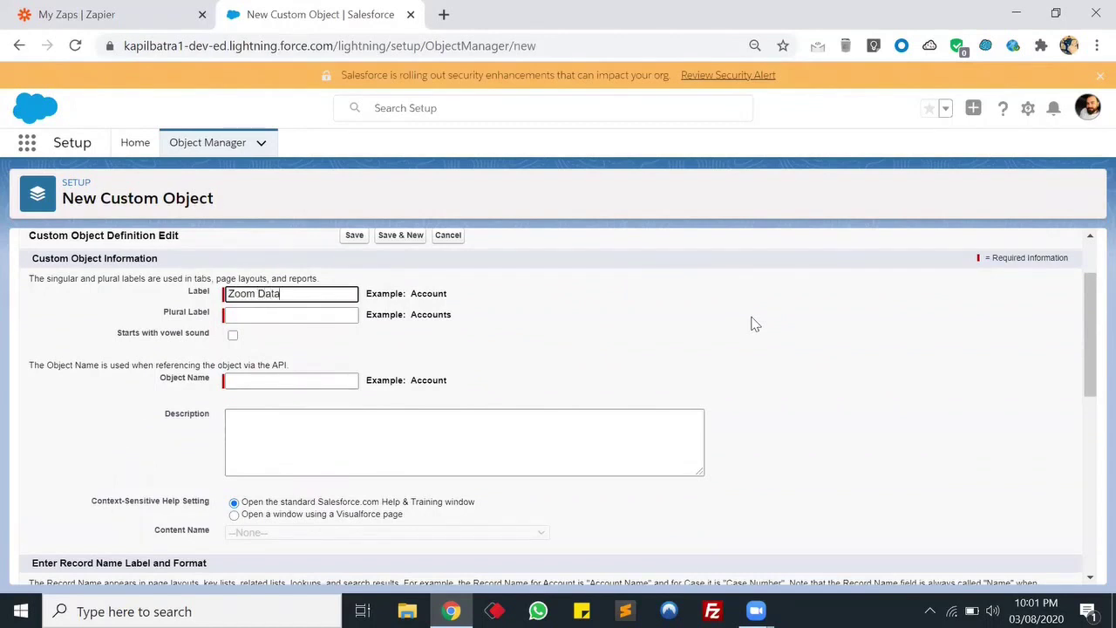
key("Tab")
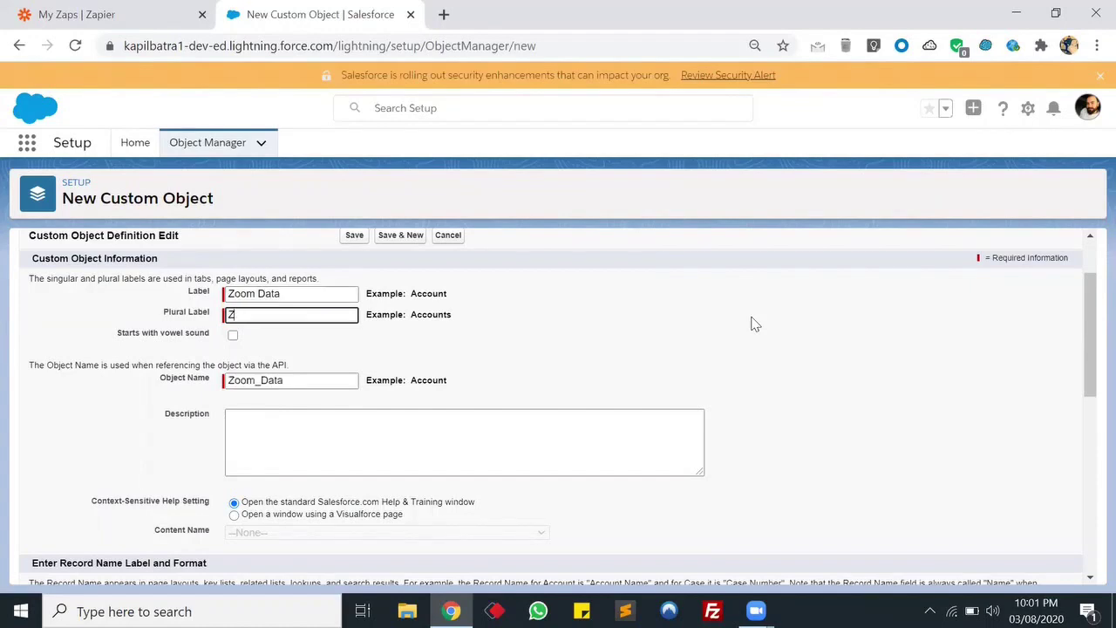
type("Zoom Data")
key("Tab")
key("Tab")
key("Tab")
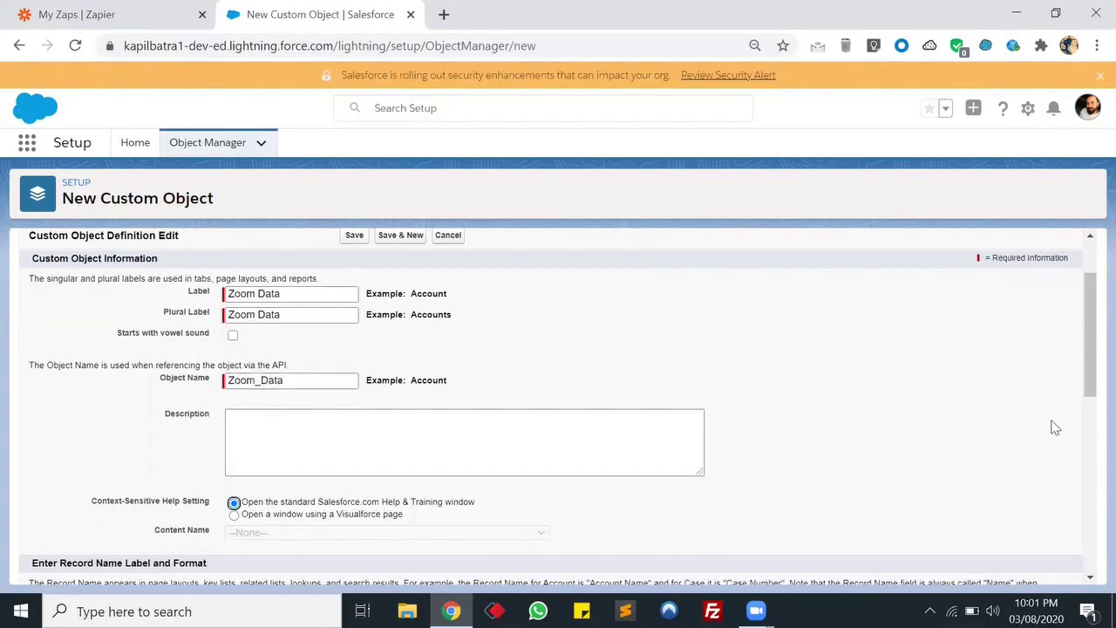
scroll(761, 379, "down", 5)
scroll(764, 378, "up", 1)
scroll(761, 378, "up", 1)
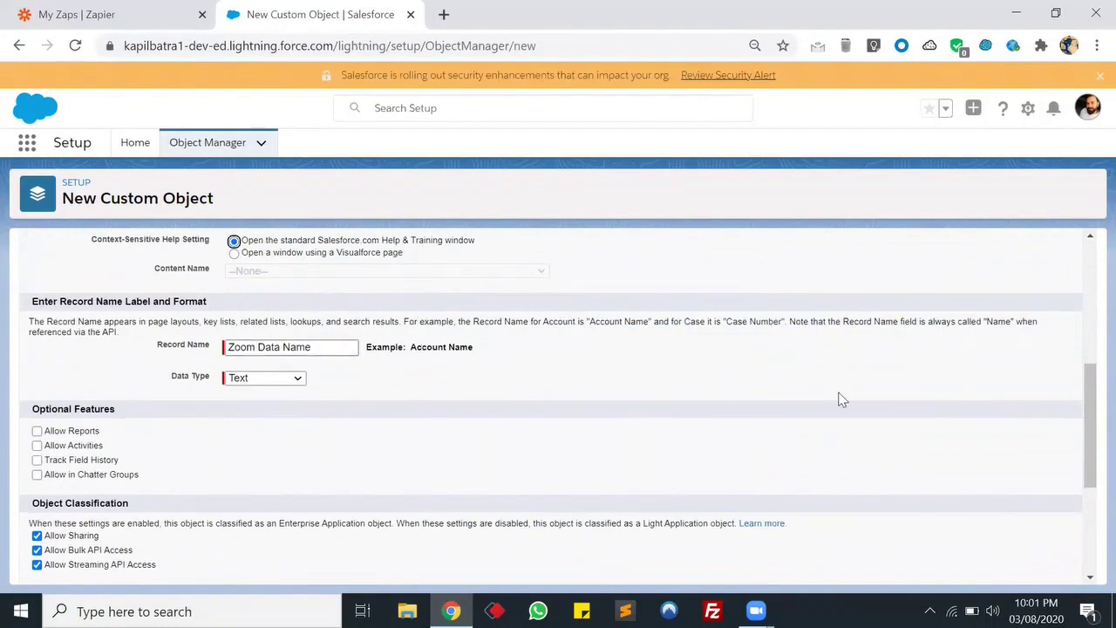
scroll(784, 383, "down", 3)
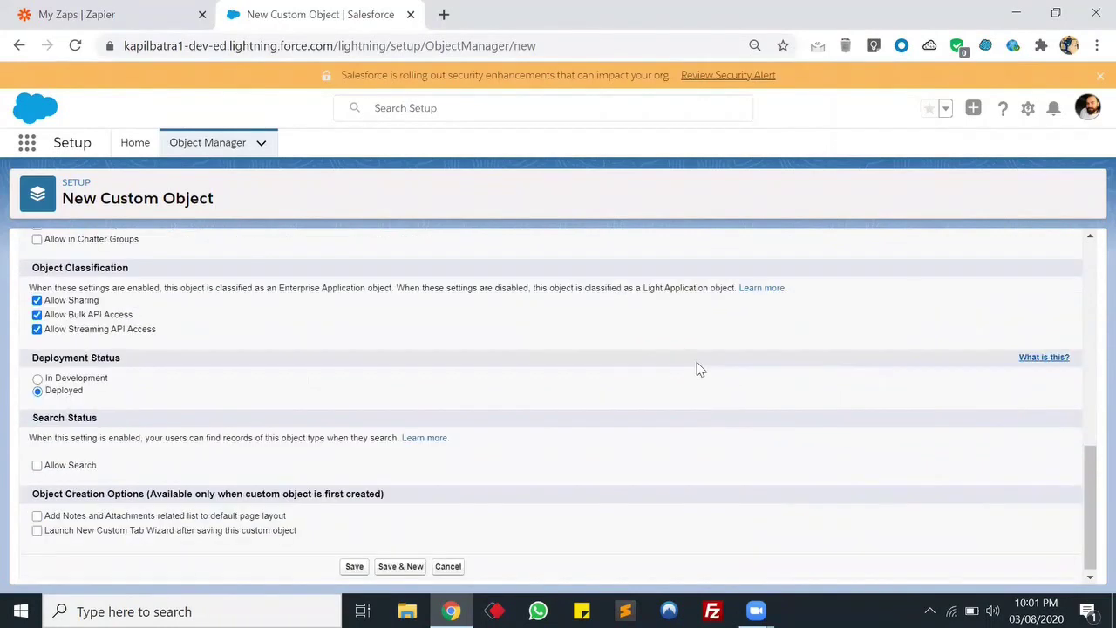
left_click(352, 565)
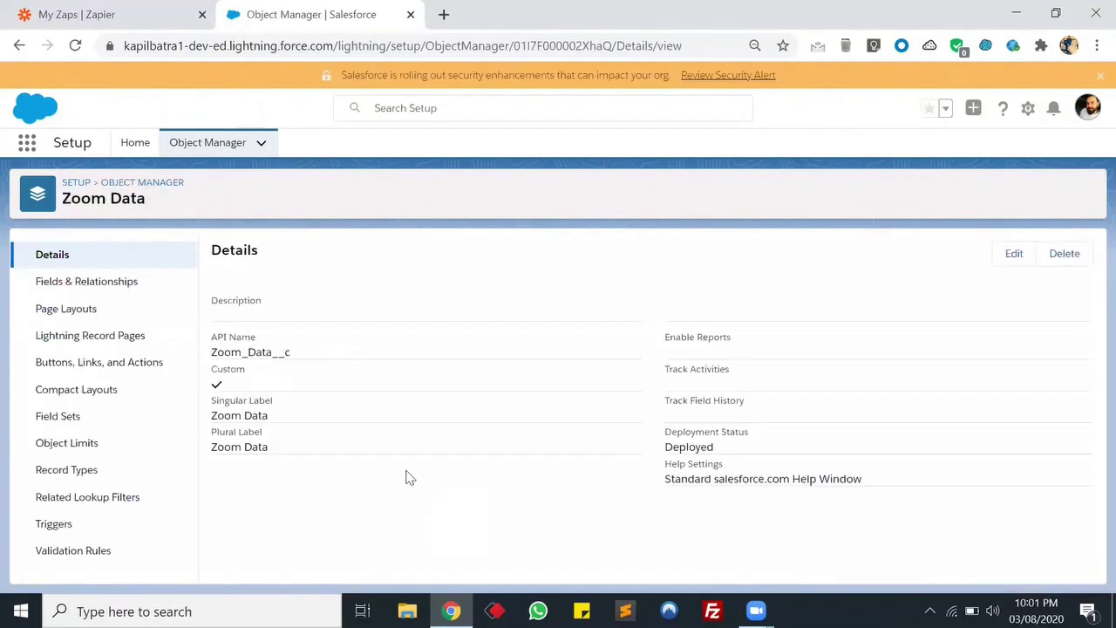
Step: Start a new custom field on Zoom Data with the Date/Time data type
left_click(72, 284)
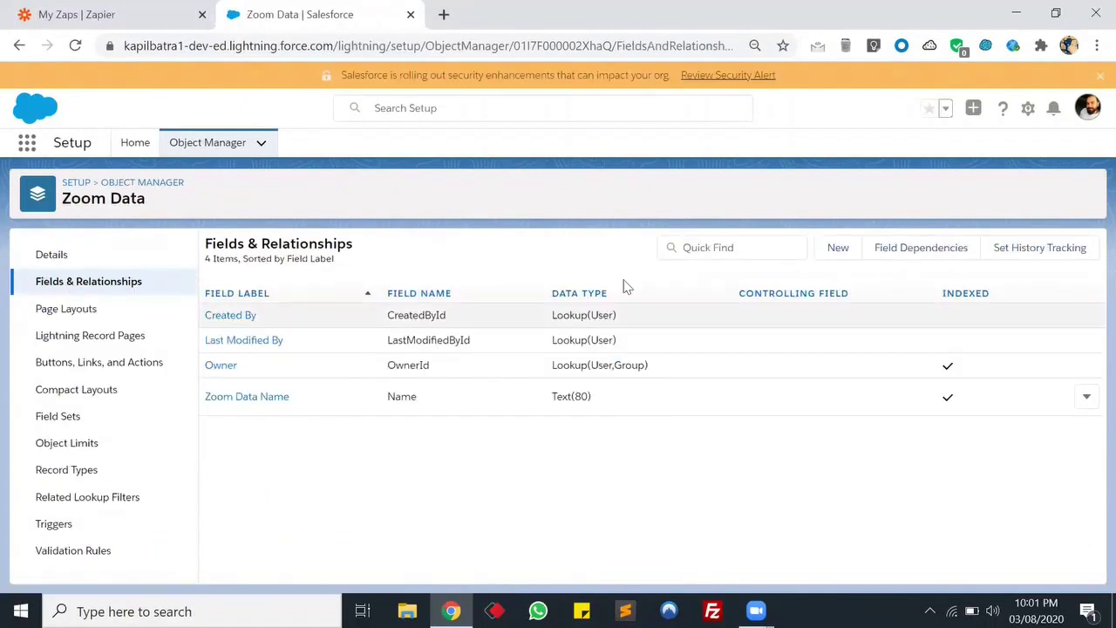
left_click(835, 249)
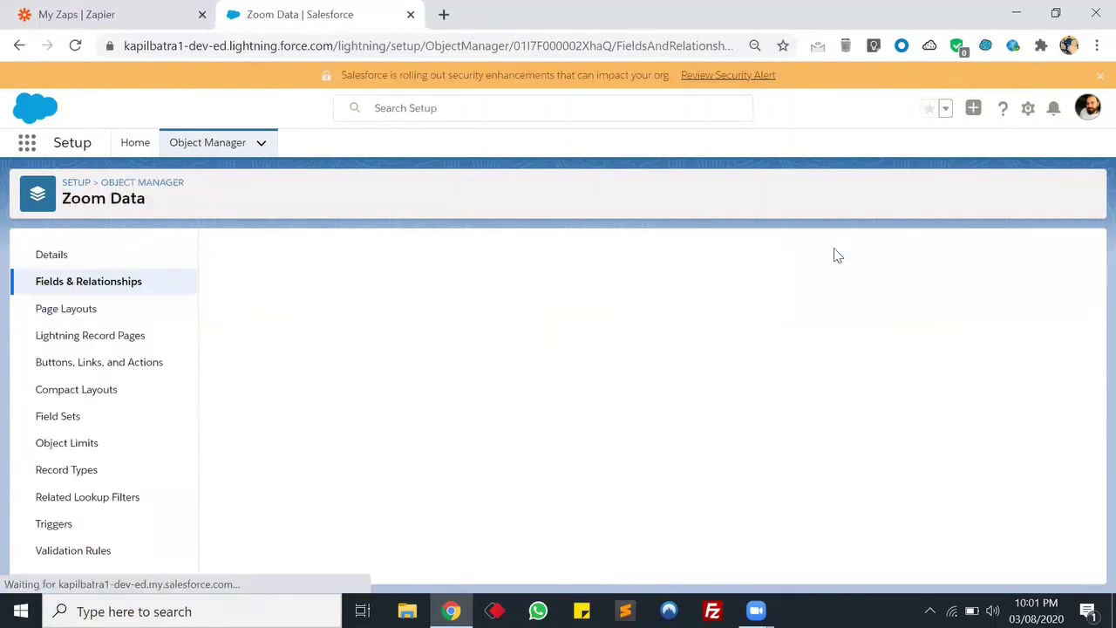
scroll(359, 384, "down", 6)
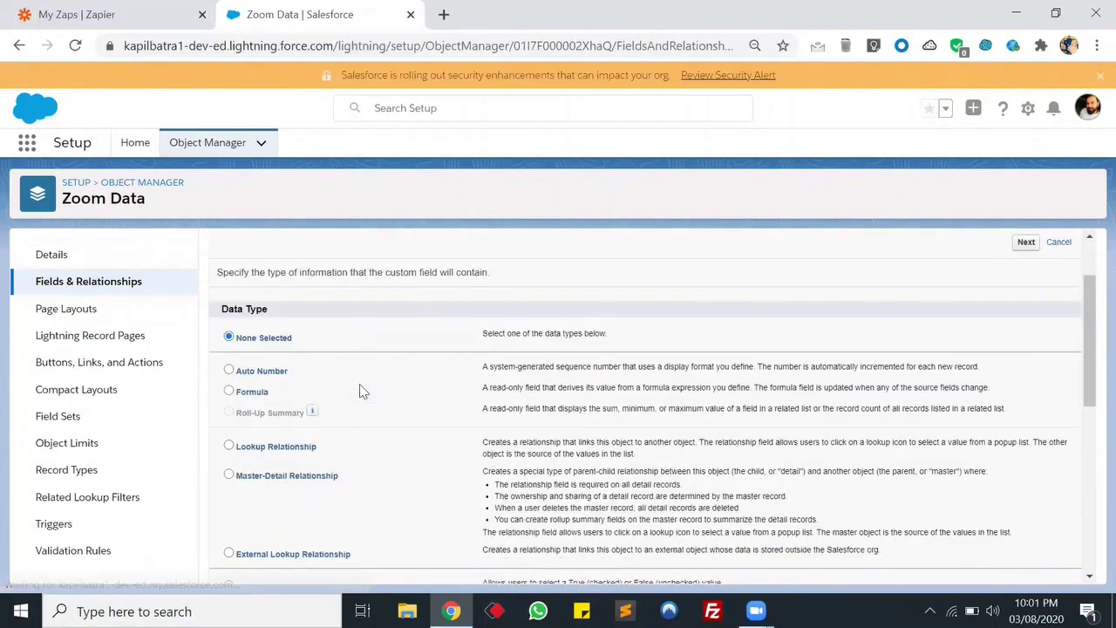
scroll(355, 376, "down", 3)
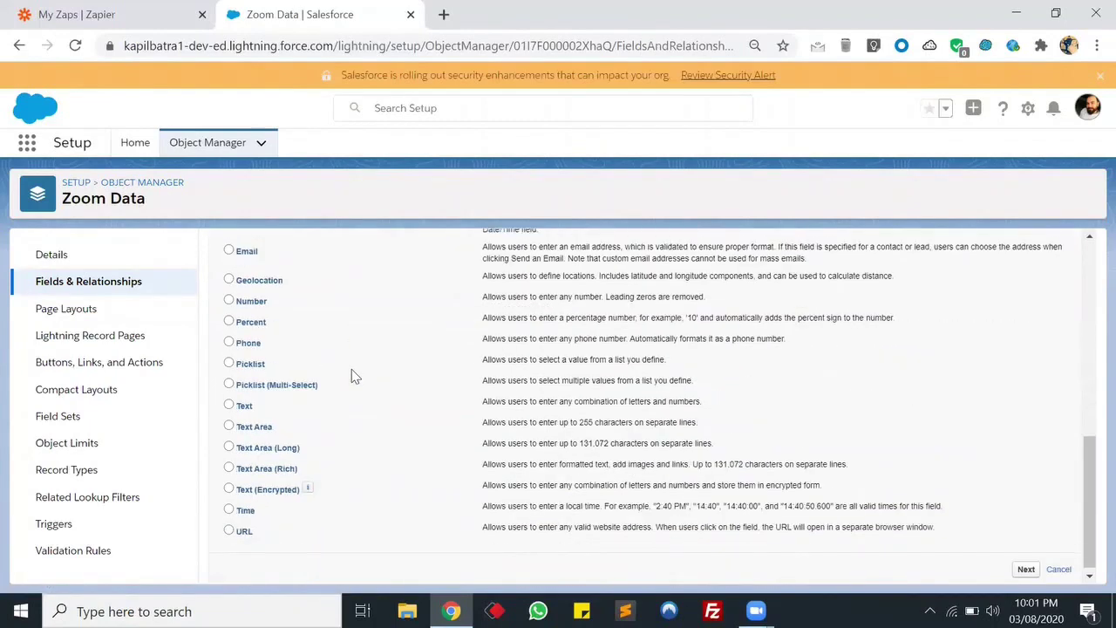
scroll(355, 375, "up", 1)
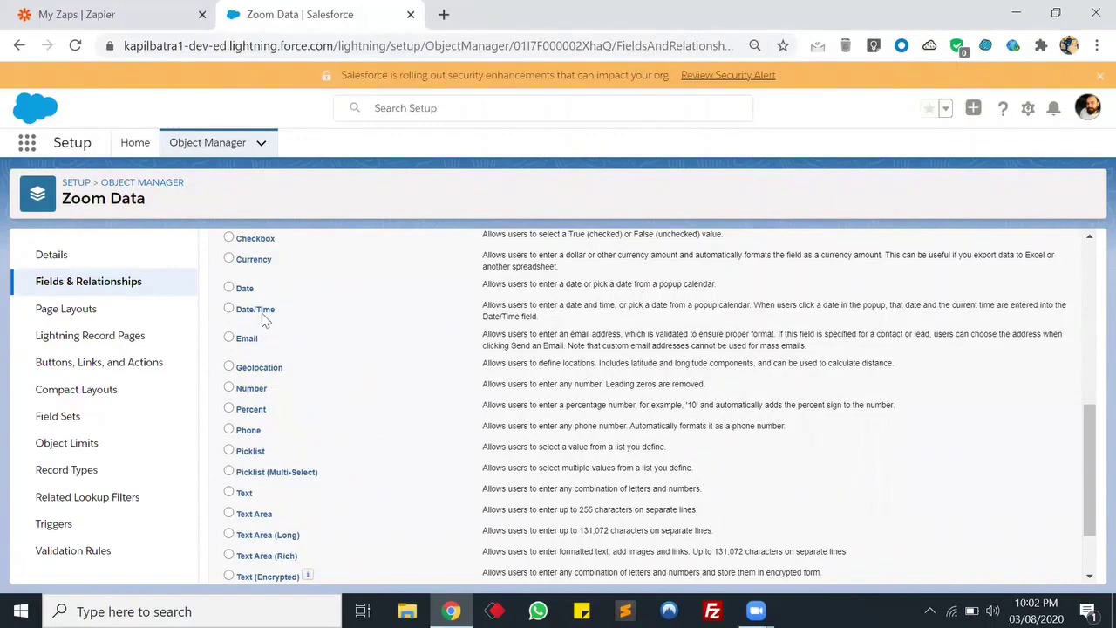
scroll(264, 320, "up", 5)
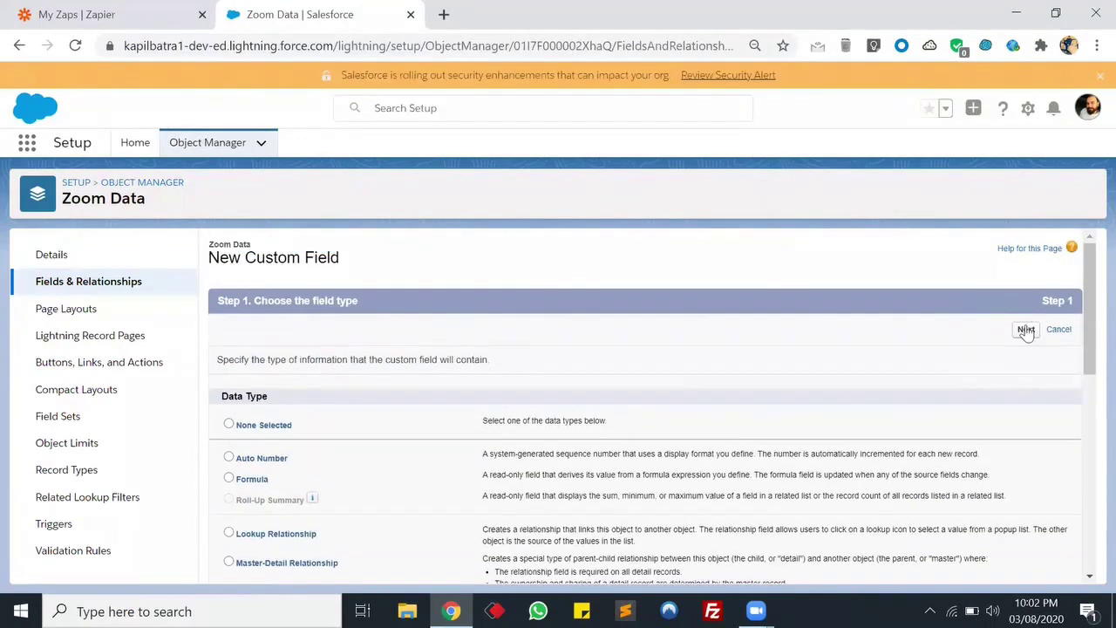
left_click(1026, 330)
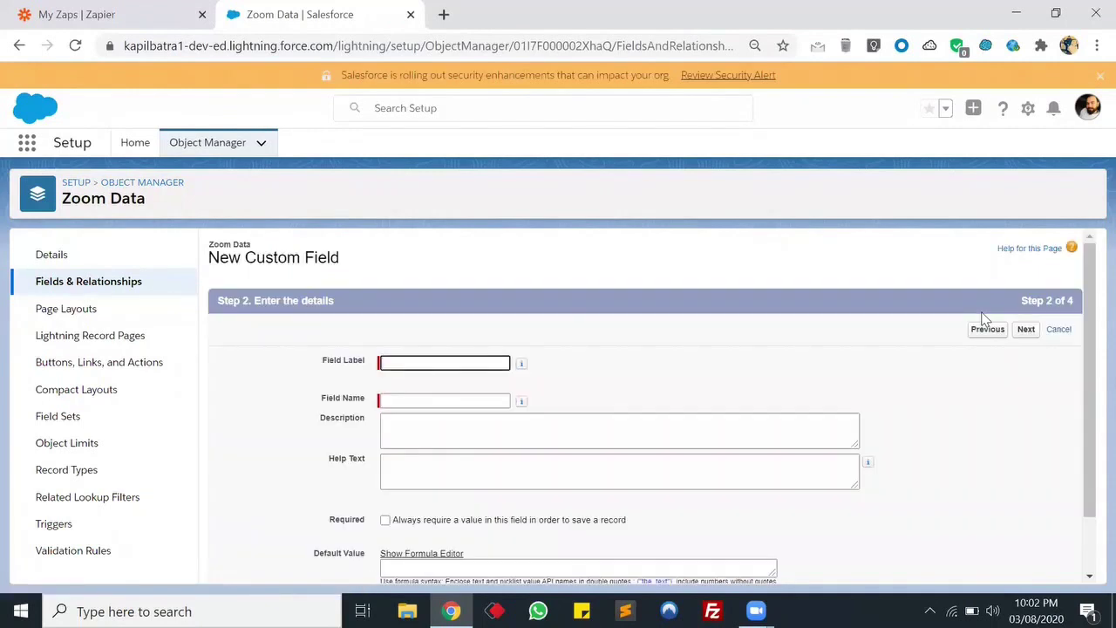
Step: Label the field MeetingStart, accept default security and layout, and Save & New
type("Meetin")
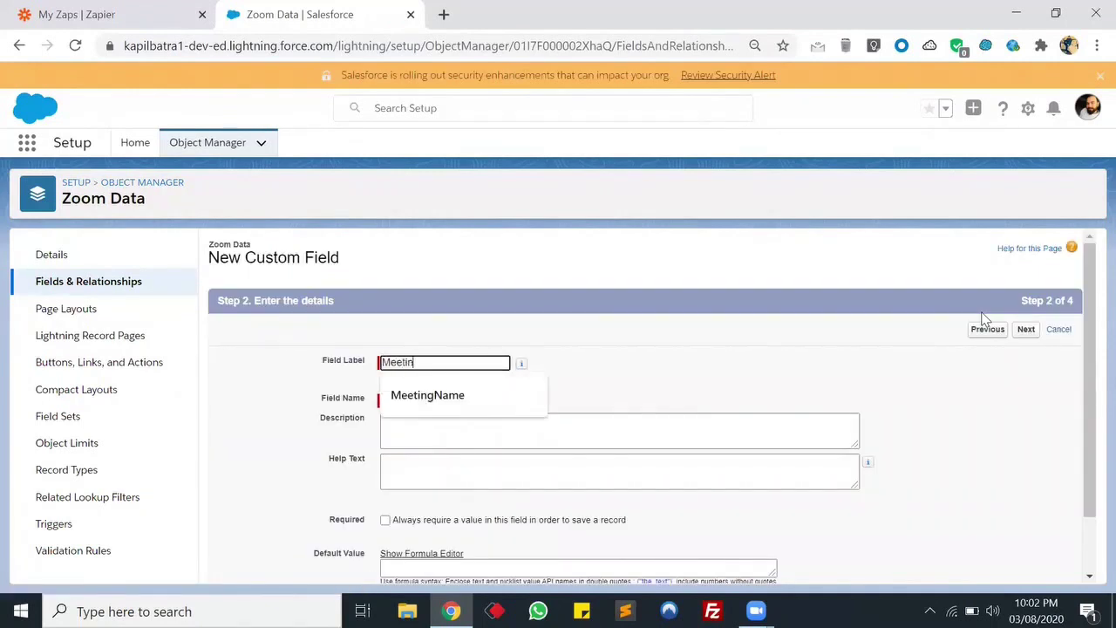
type("gS")
key("Tab")
key("Tab")
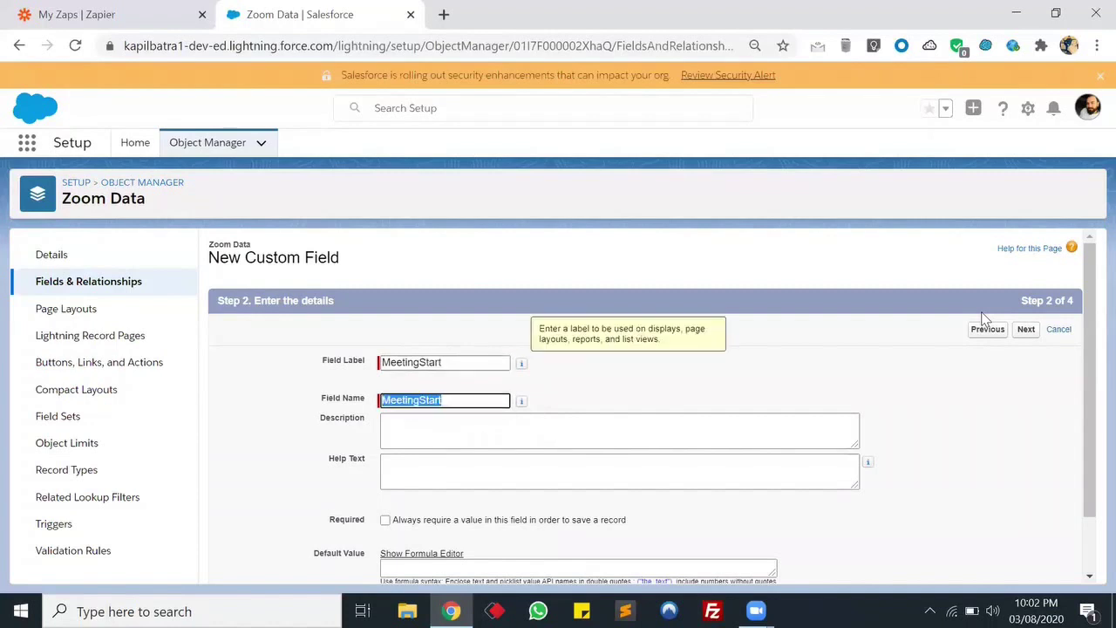
scroll(812, 416, "down", 2)
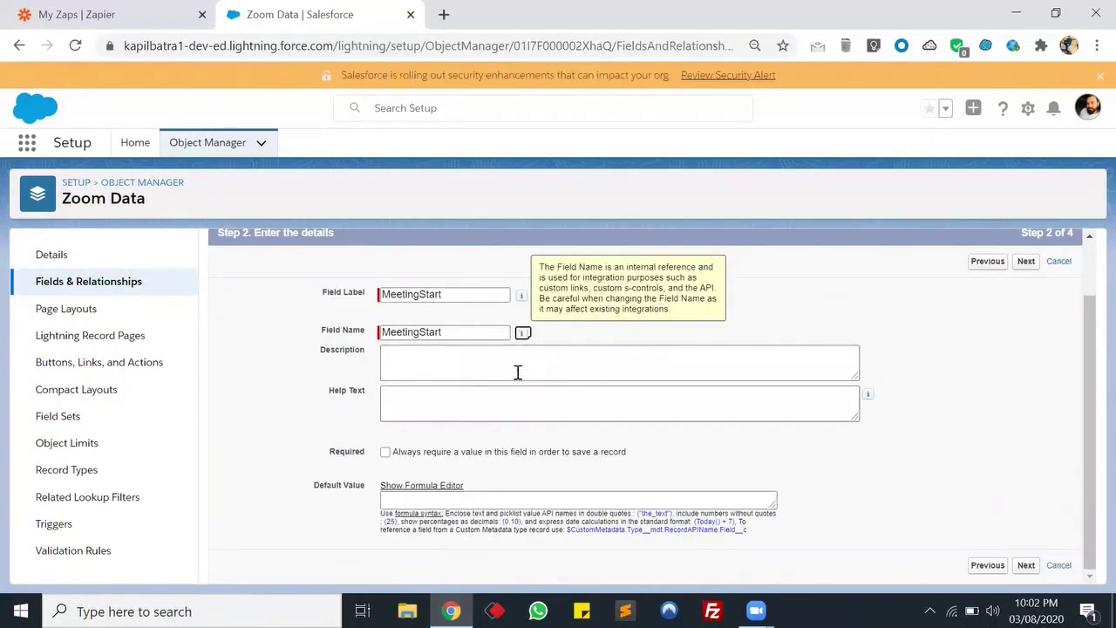
left_click(1026, 565)
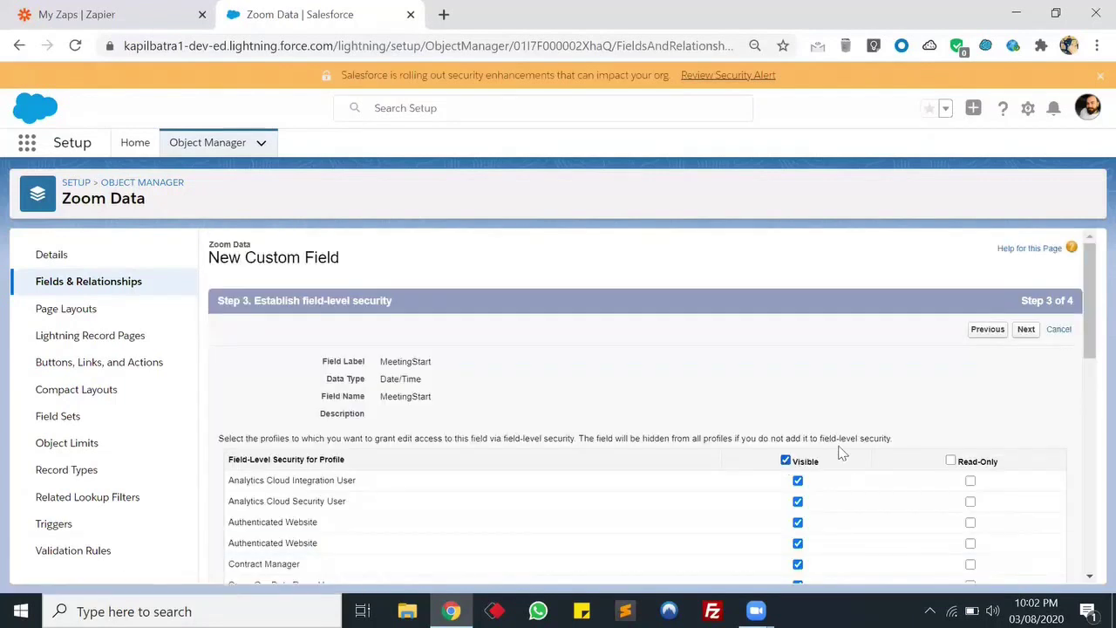
left_click(1026, 329)
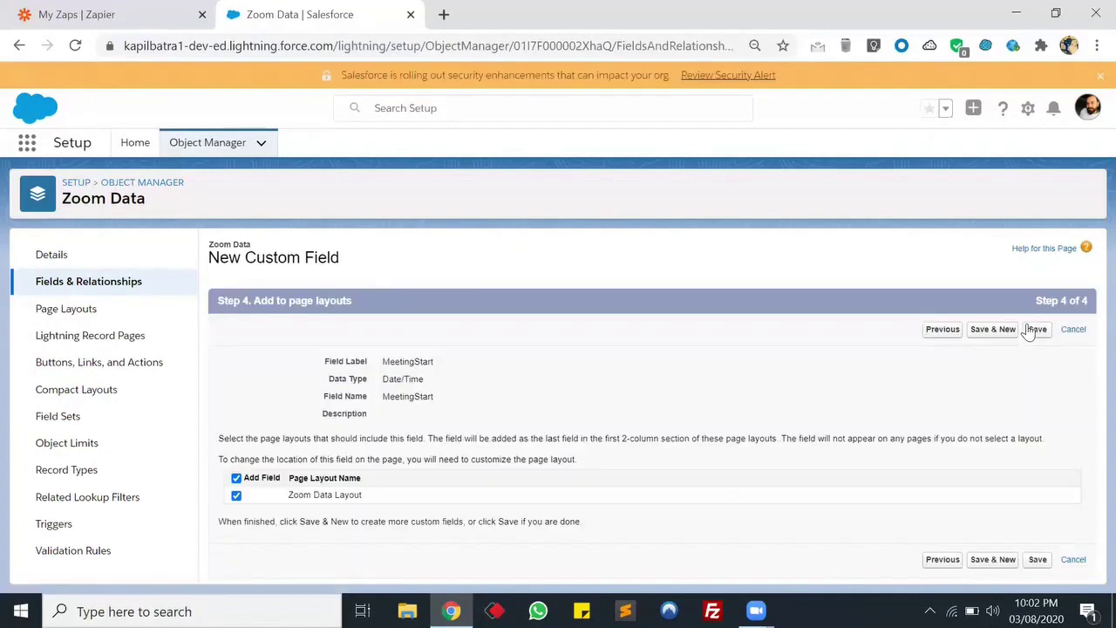
left_click(988, 567)
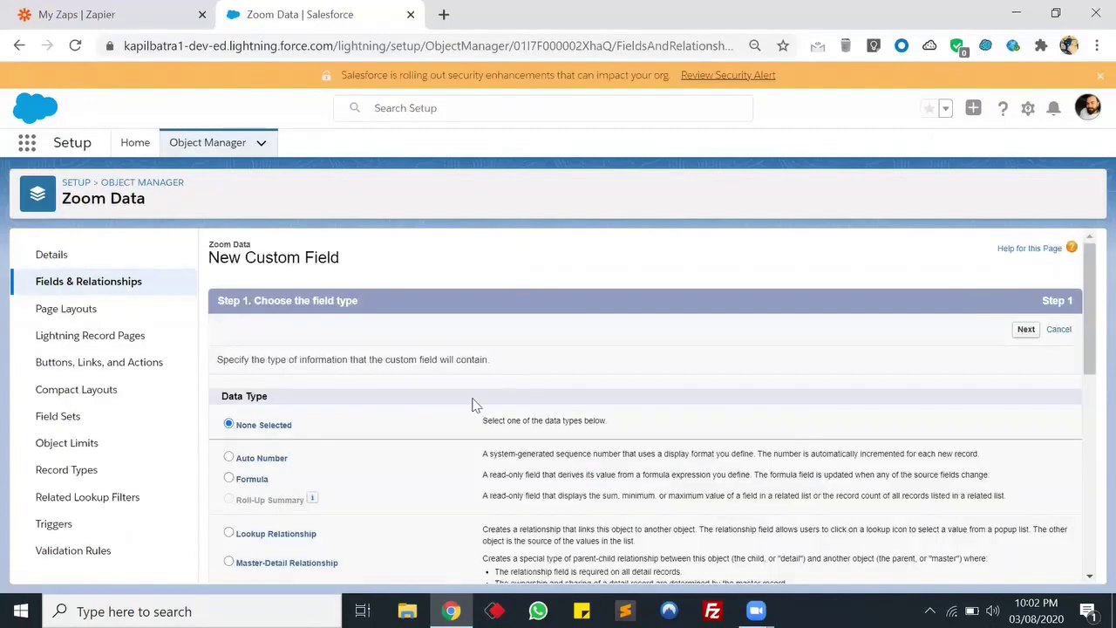
Step: Add a MeetingEnd Date/Time field to Zoom Data and its layout, then Save & New
scroll(473, 408, "down", 10)
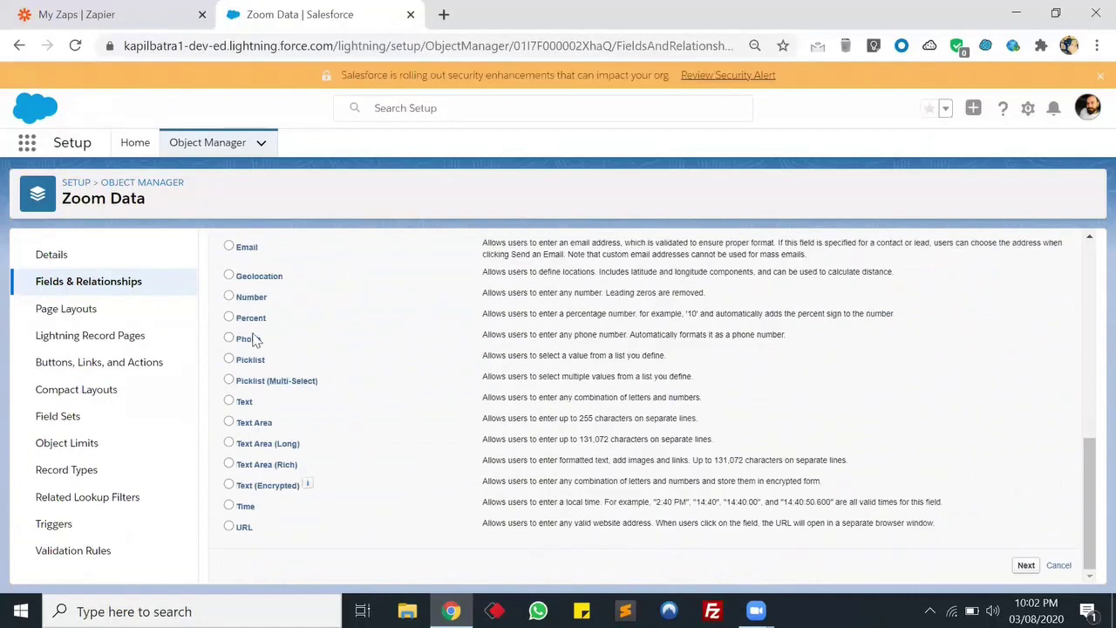
scroll(253, 340, "up", 2)
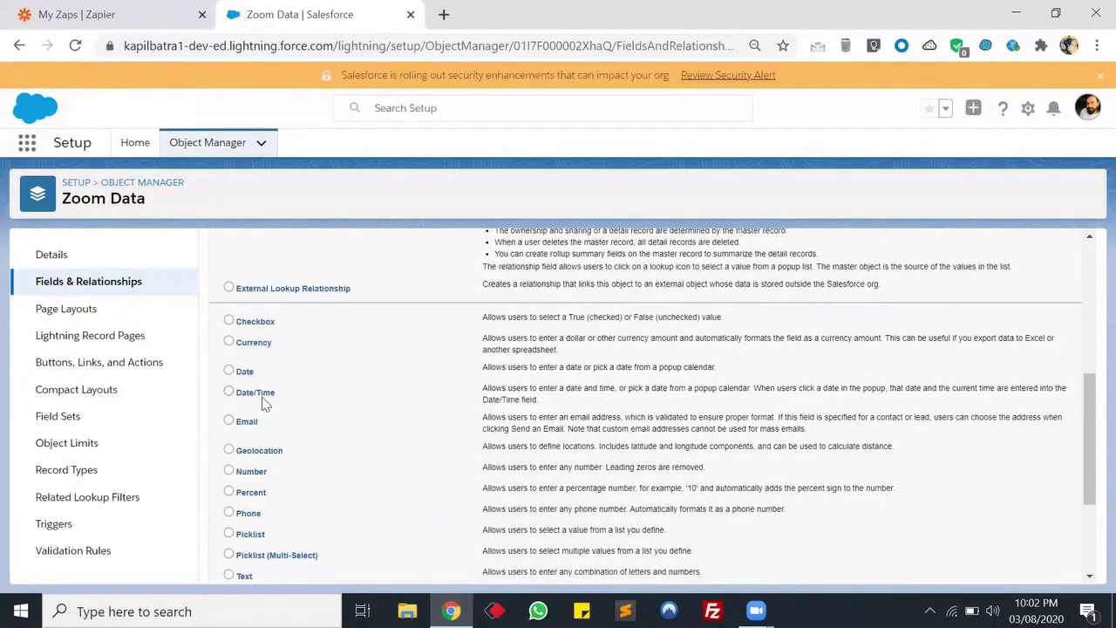
scroll(1072, 387, "up", 4)
left_click(1025, 331)
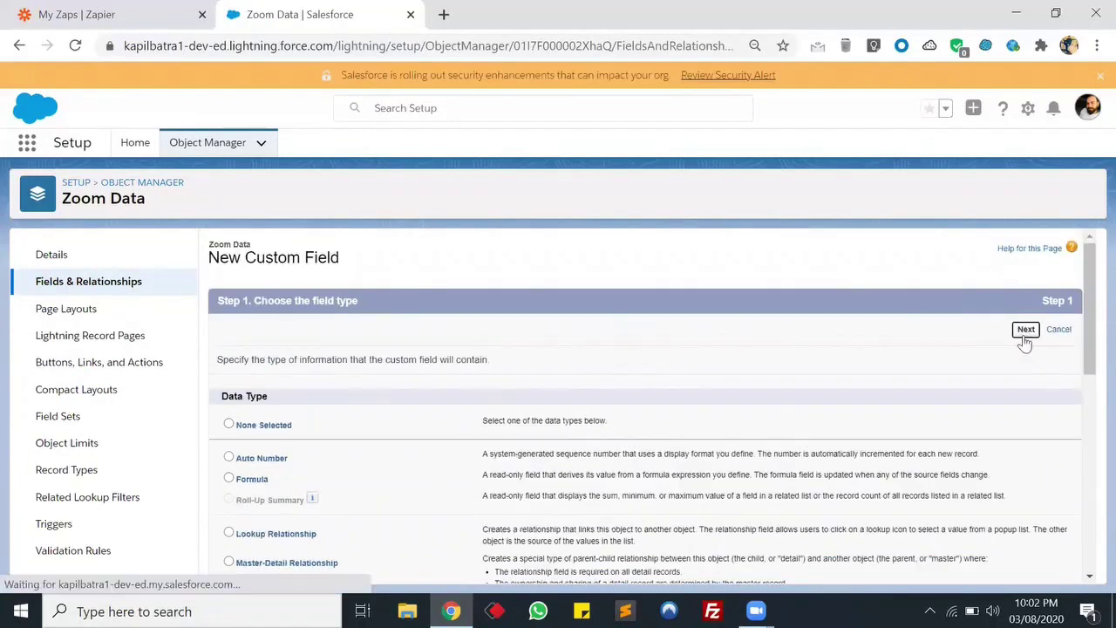
type("MeetingE")
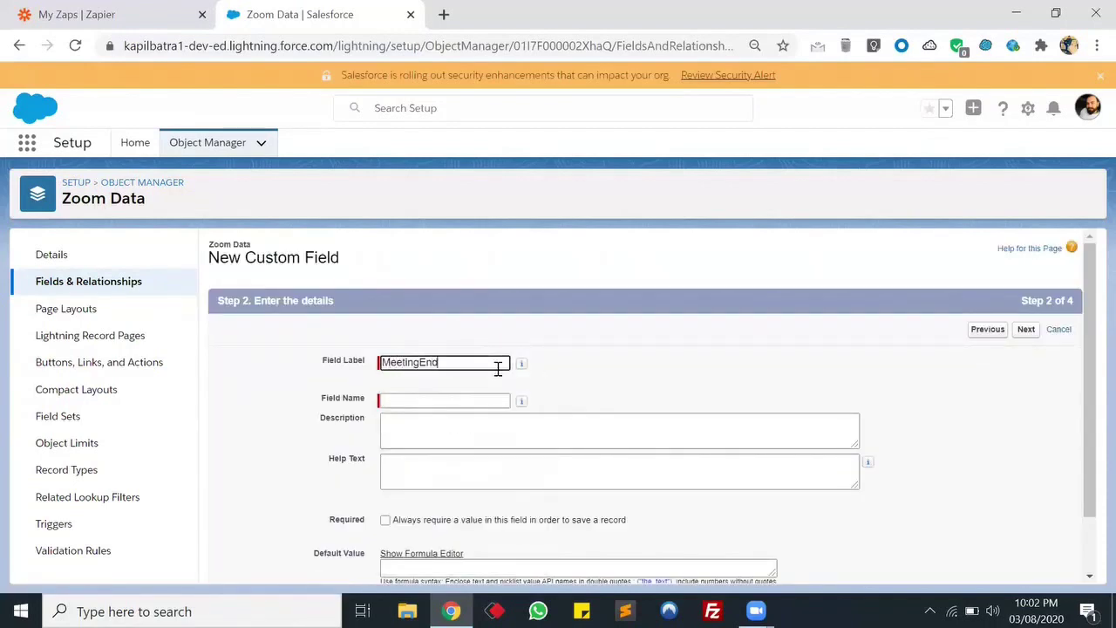
type("nd")
key("Tab")
scroll(497, 369, "down", 1)
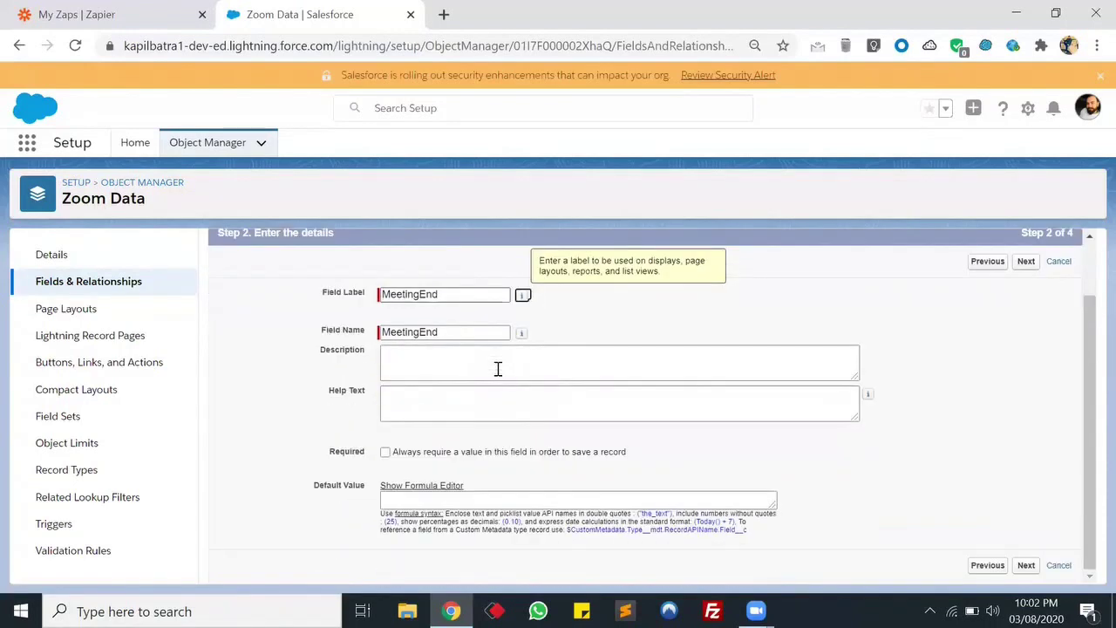
left_click(1027, 262)
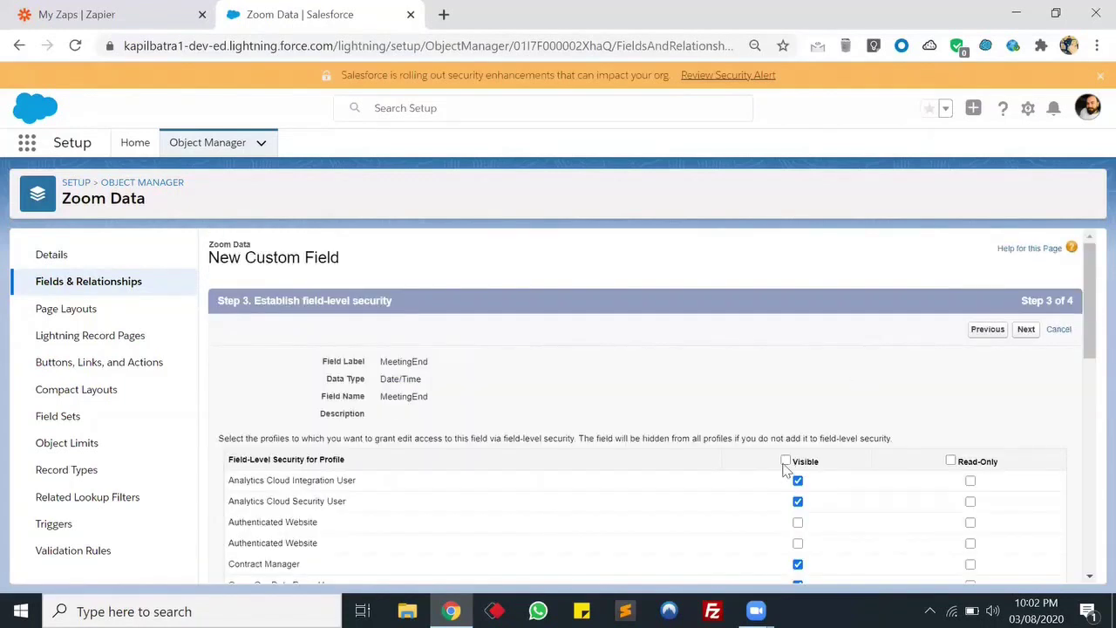
left_click(1026, 329)
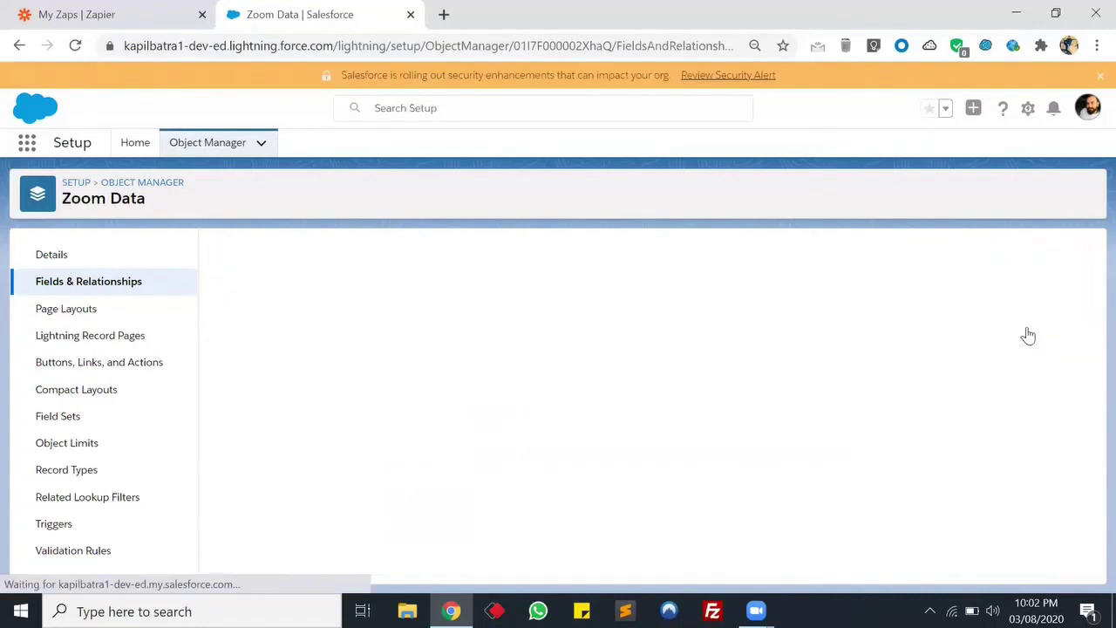
left_click(987, 335)
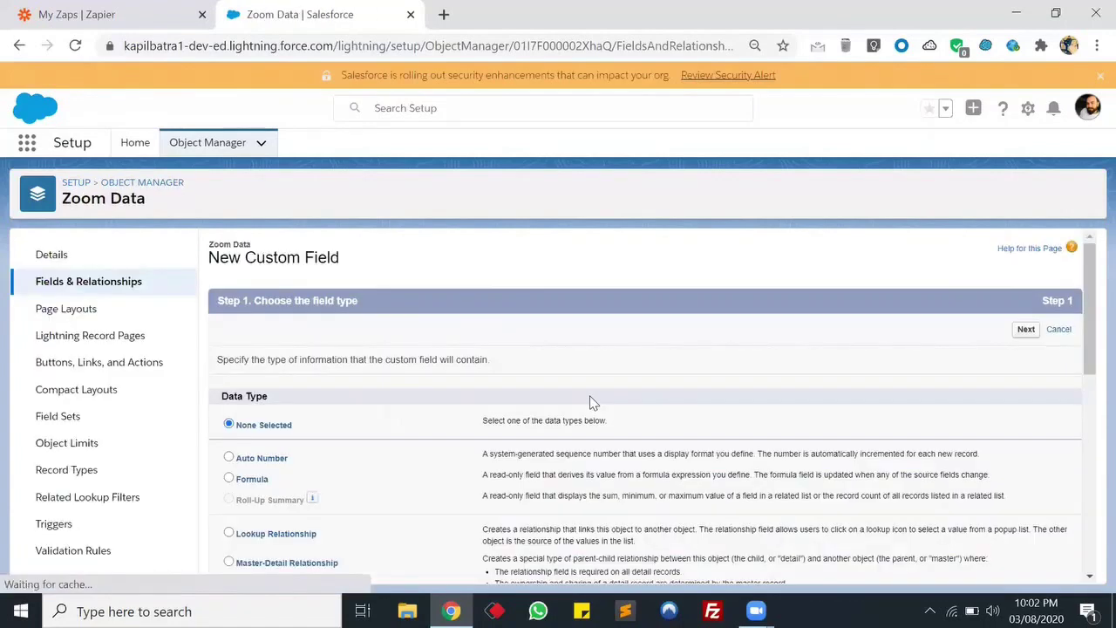
Step: Choose Text as the new field's data type and continue to its details
scroll(414, 396, "down", 4)
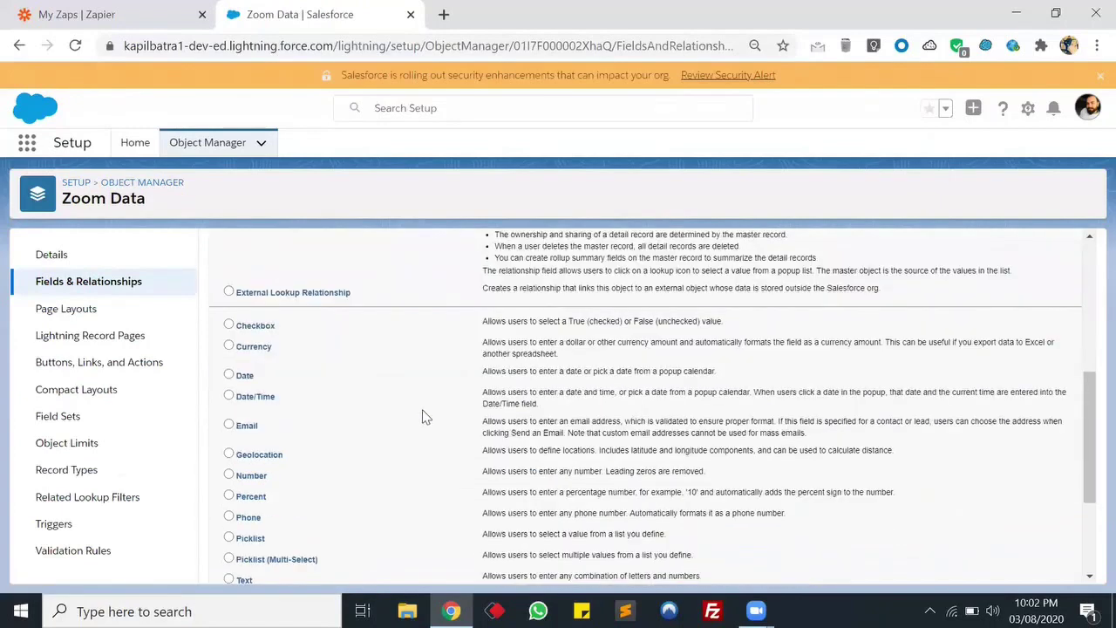
scroll(425, 416, "down", 1)
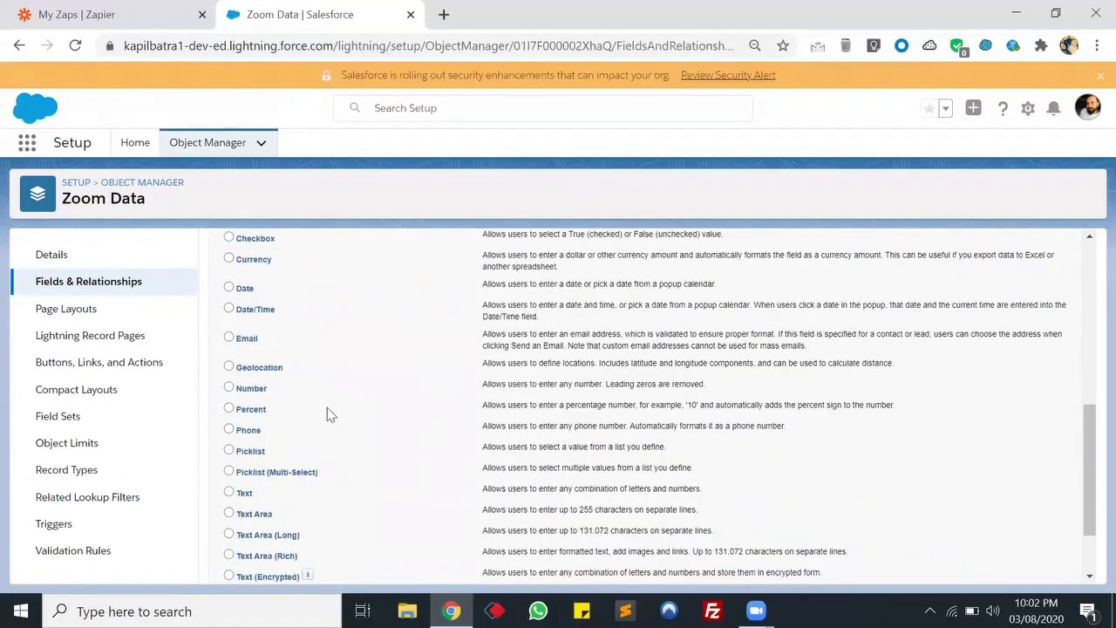
scroll(294, 408, "down", 1)
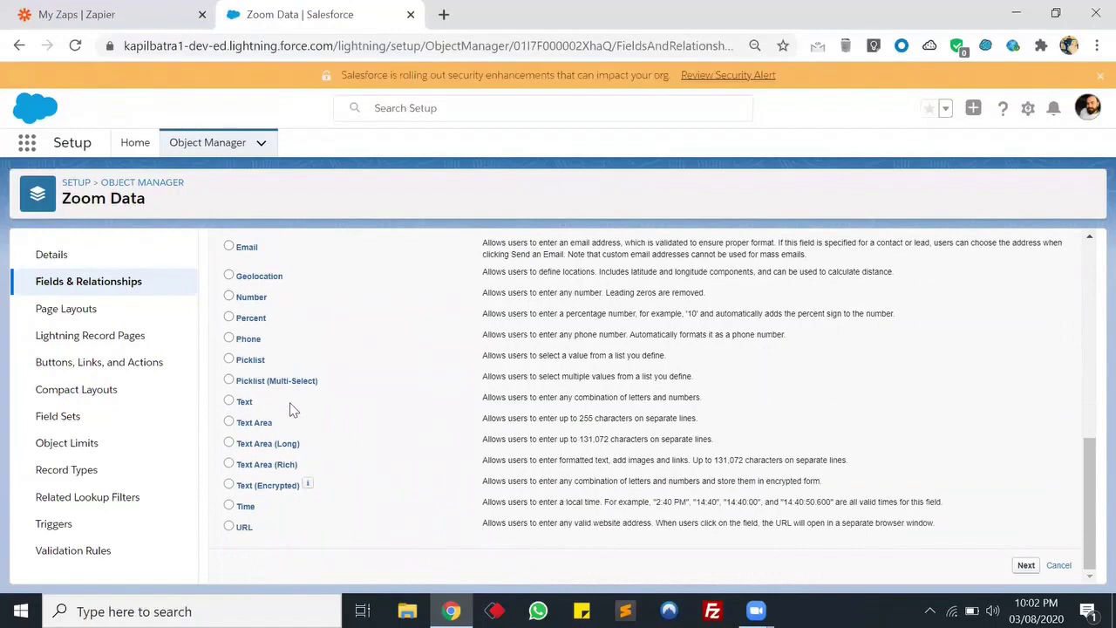
scroll(288, 336, "up", 6)
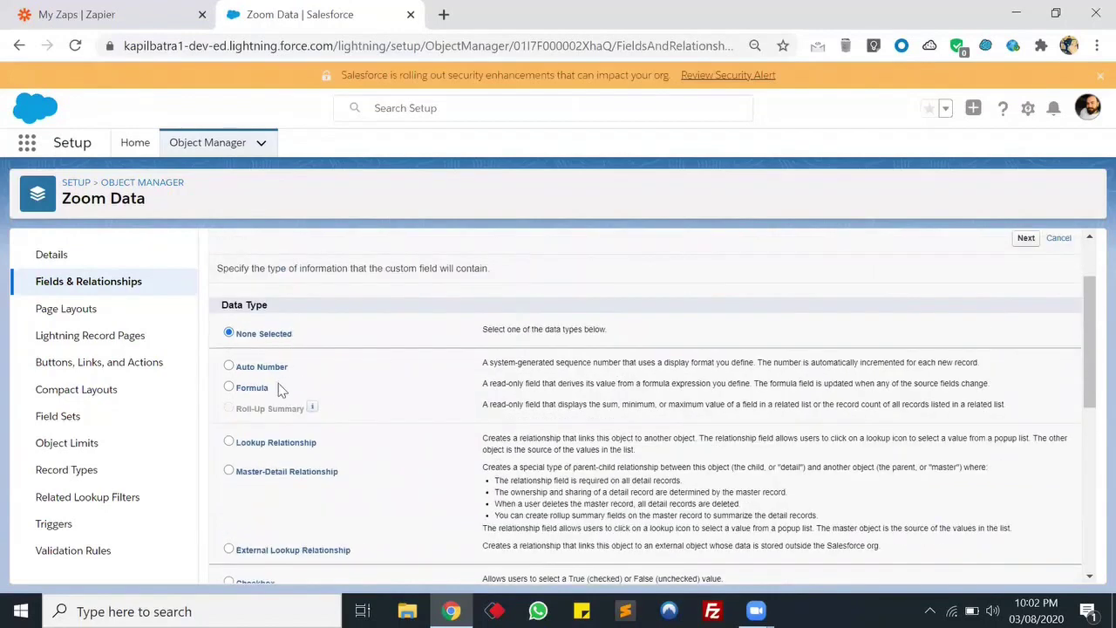
scroll(281, 391, "down", 4)
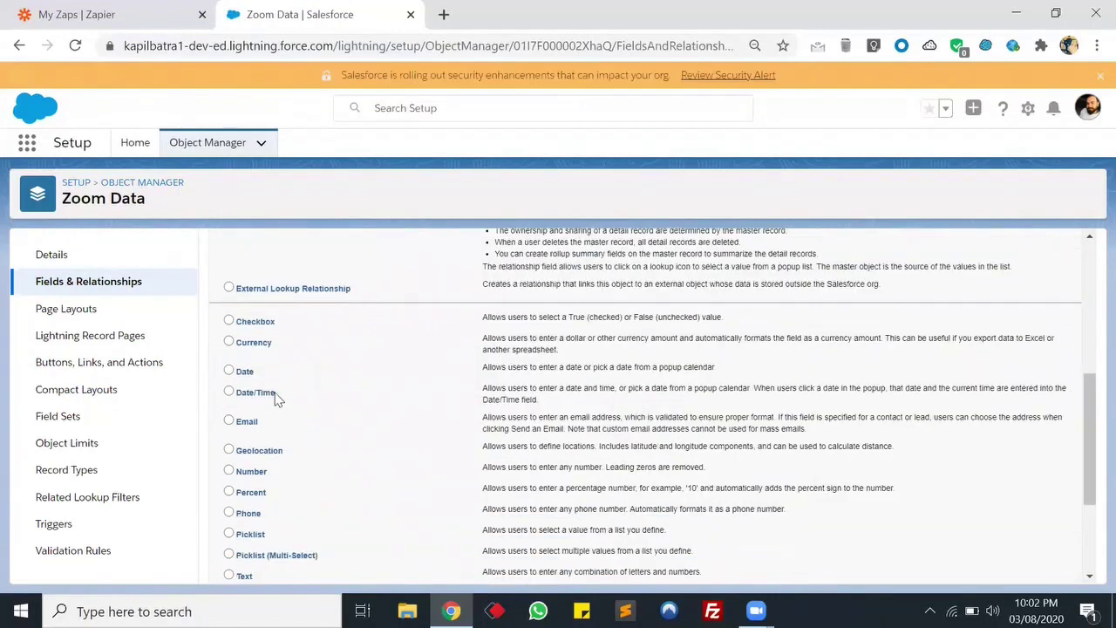
scroll(279, 398, "down", 2)
left_click(289, 405)
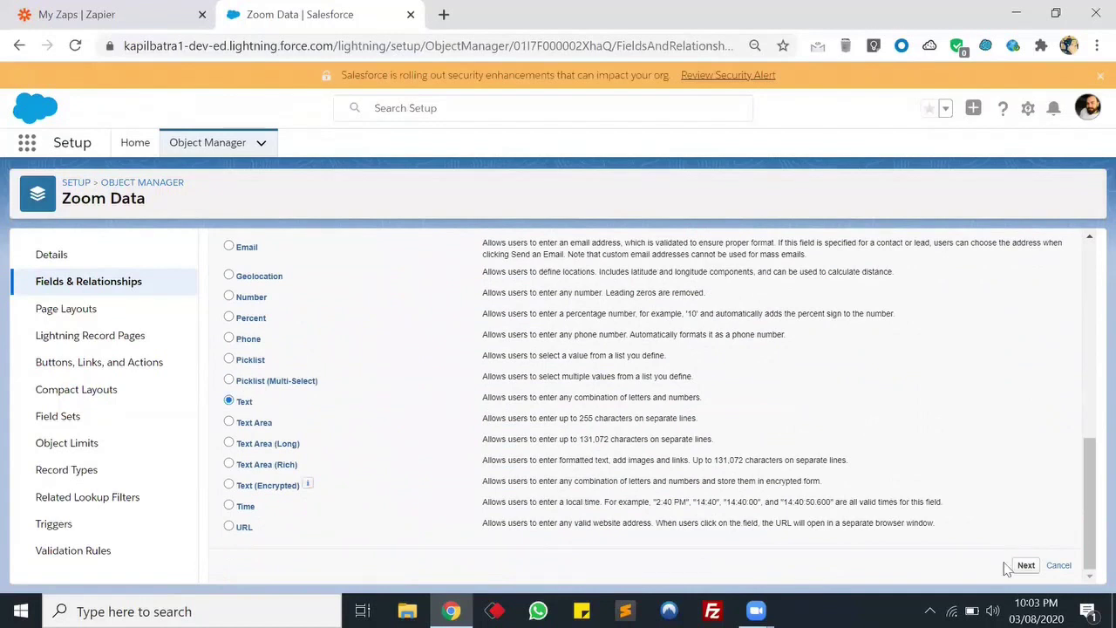
left_click(1026, 565)
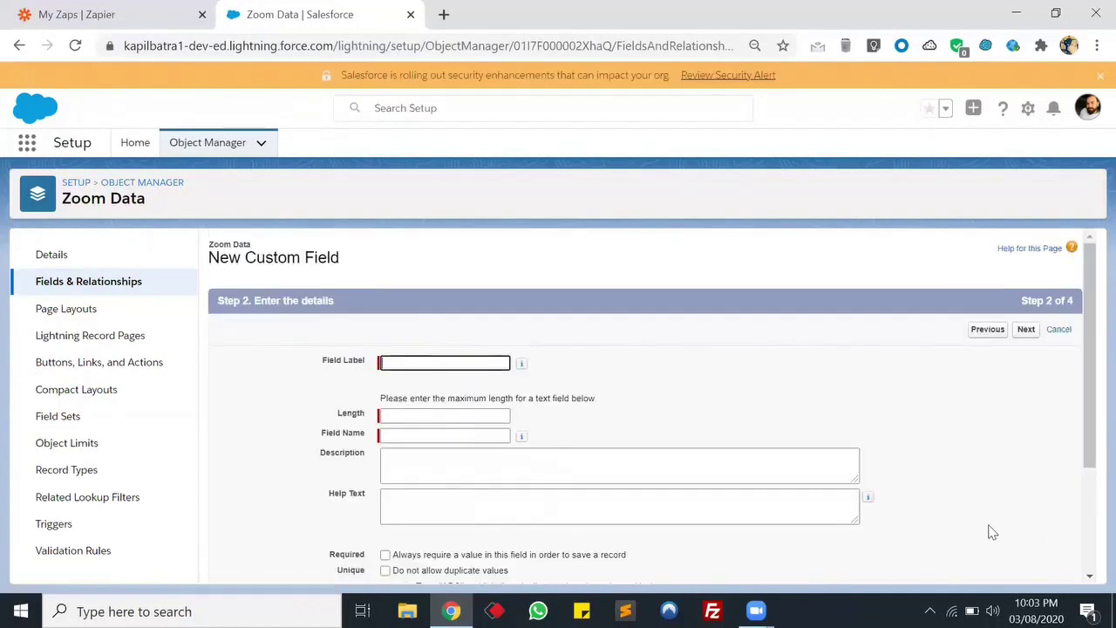
Step: Label the field MeetingDuration with length 255, accept default security and layout, and save
type("Meet")
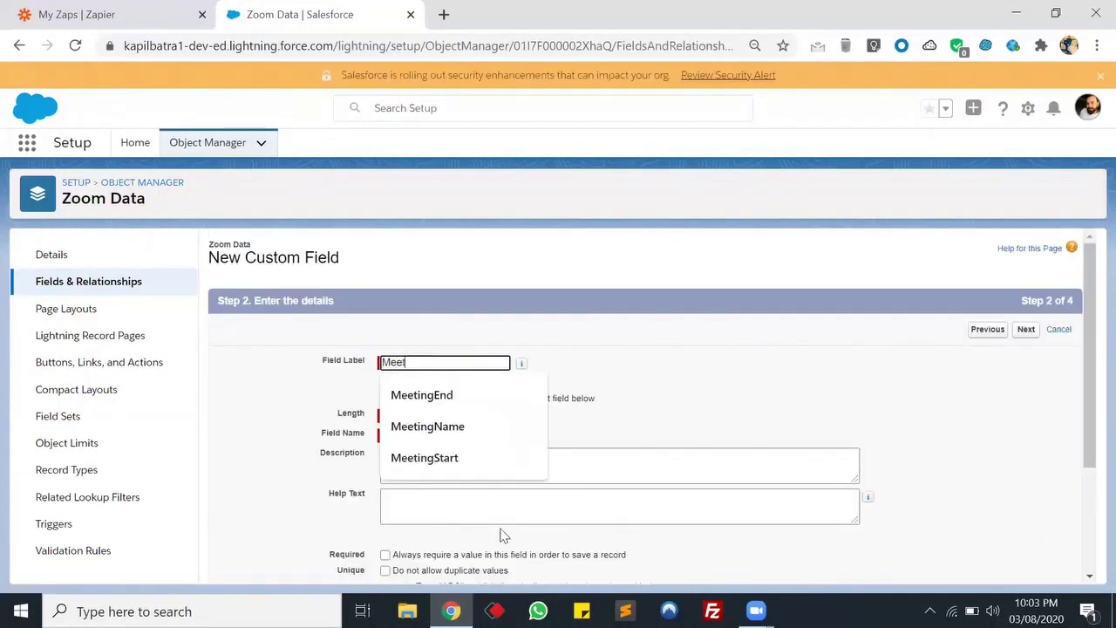
type("ingDuration")
key("Tab")
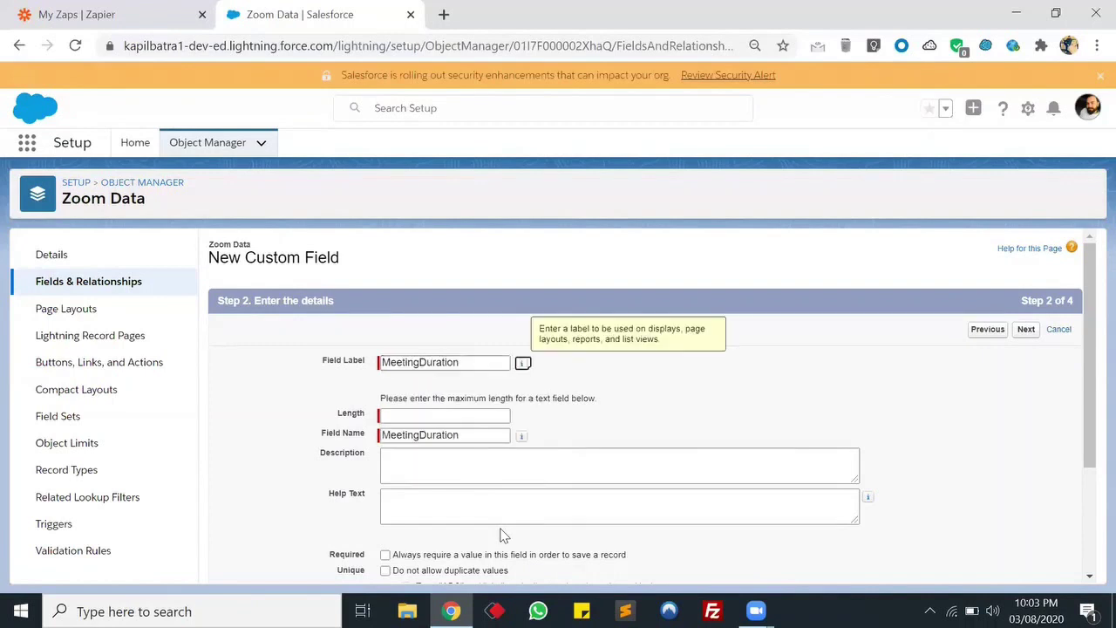
left_click(414, 416)
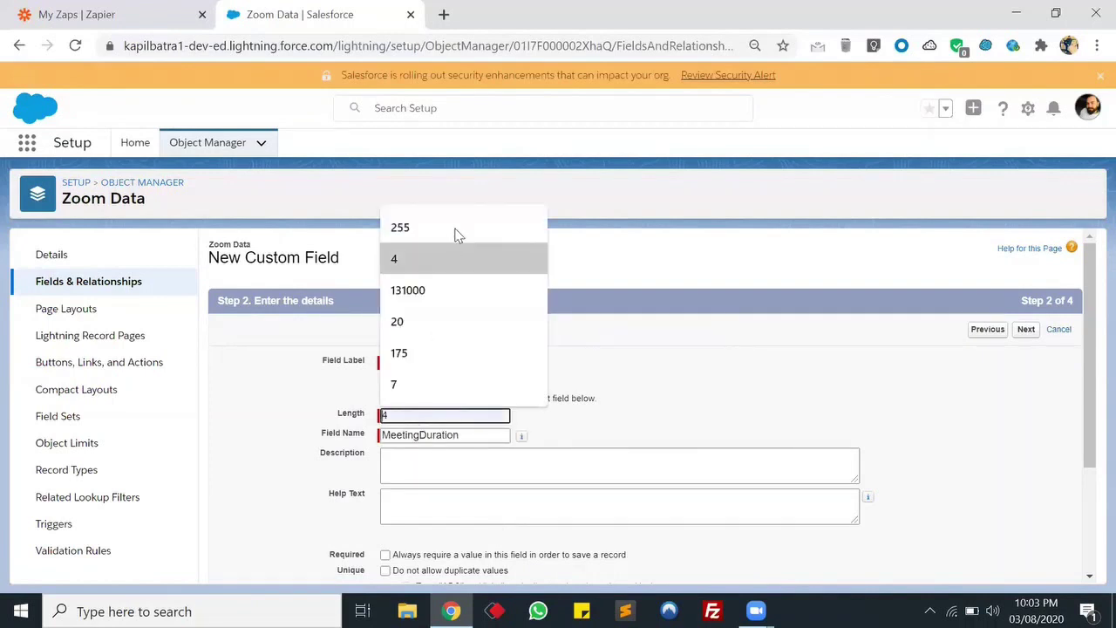
left_click(418, 227)
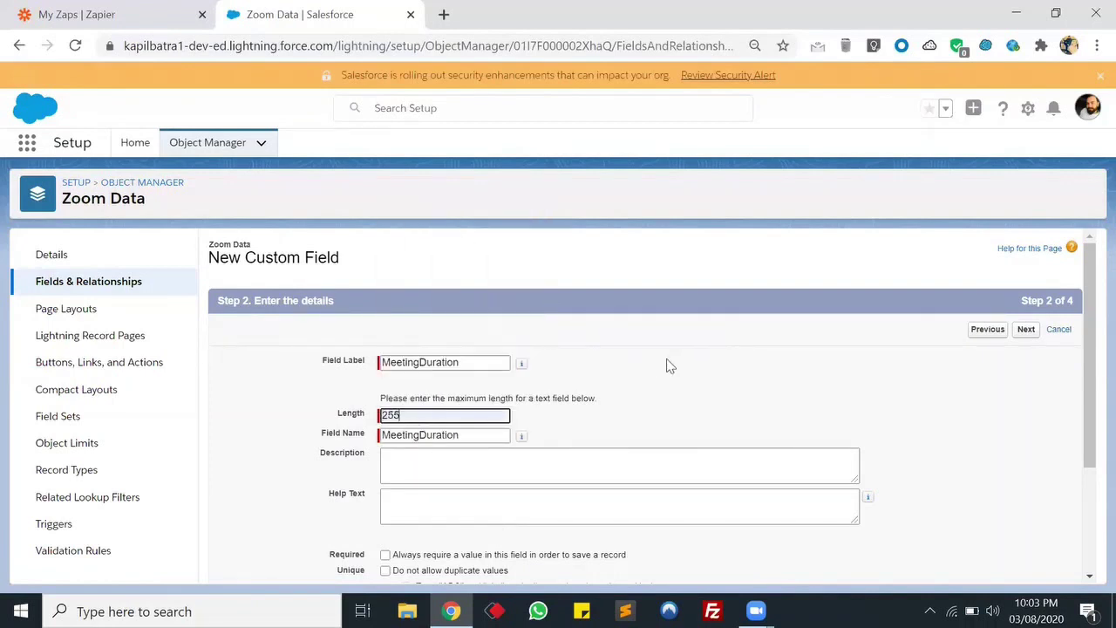
left_click(1025, 330)
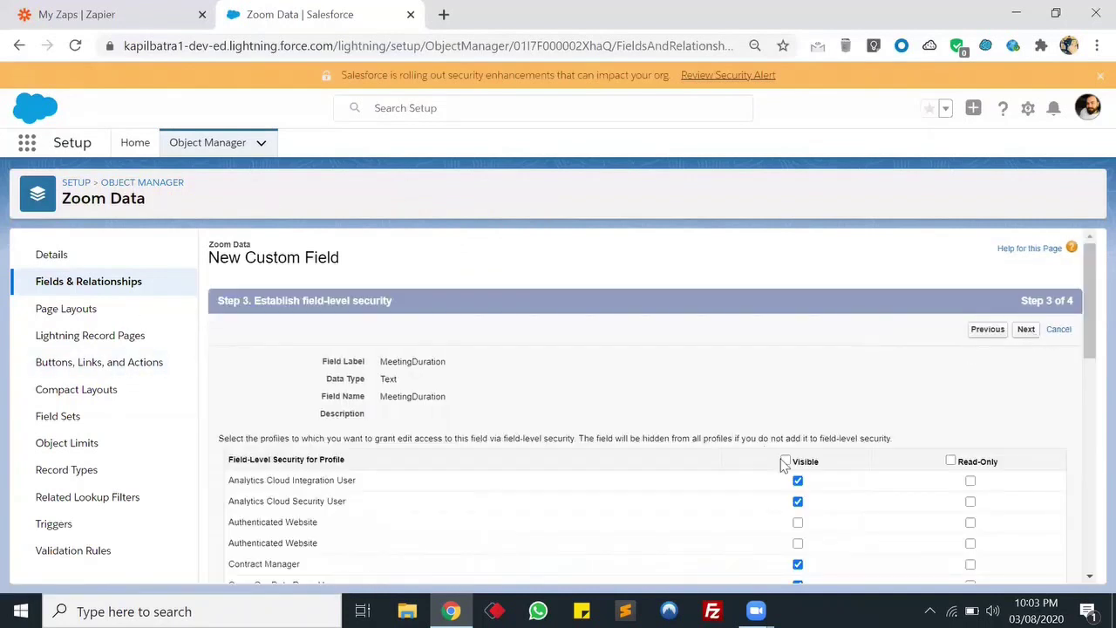
left_click(1022, 329)
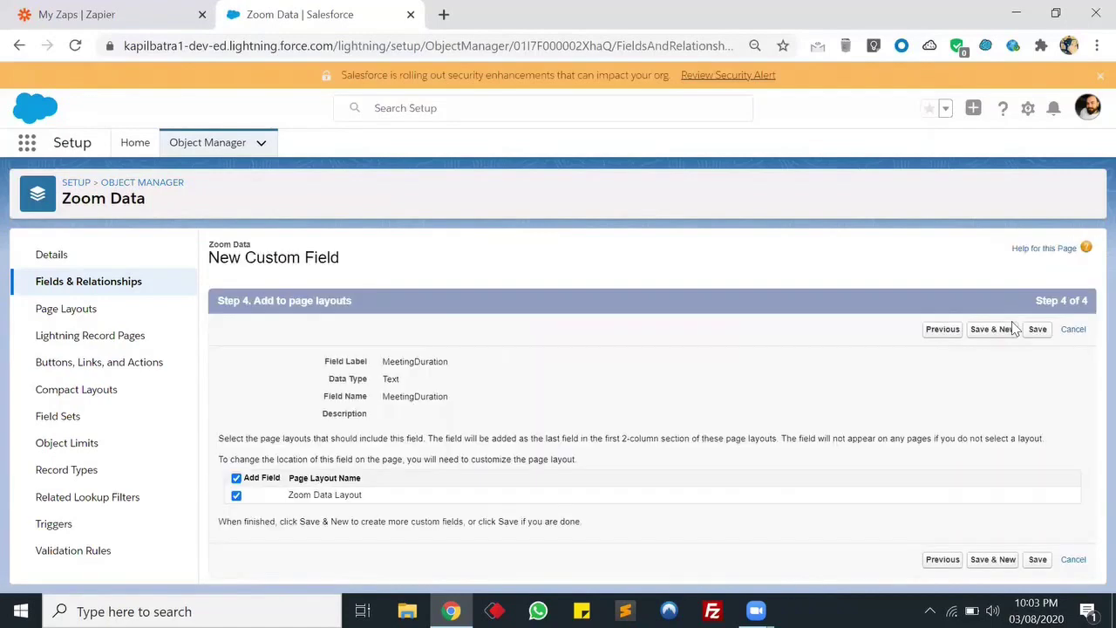
left_click(1033, 331)
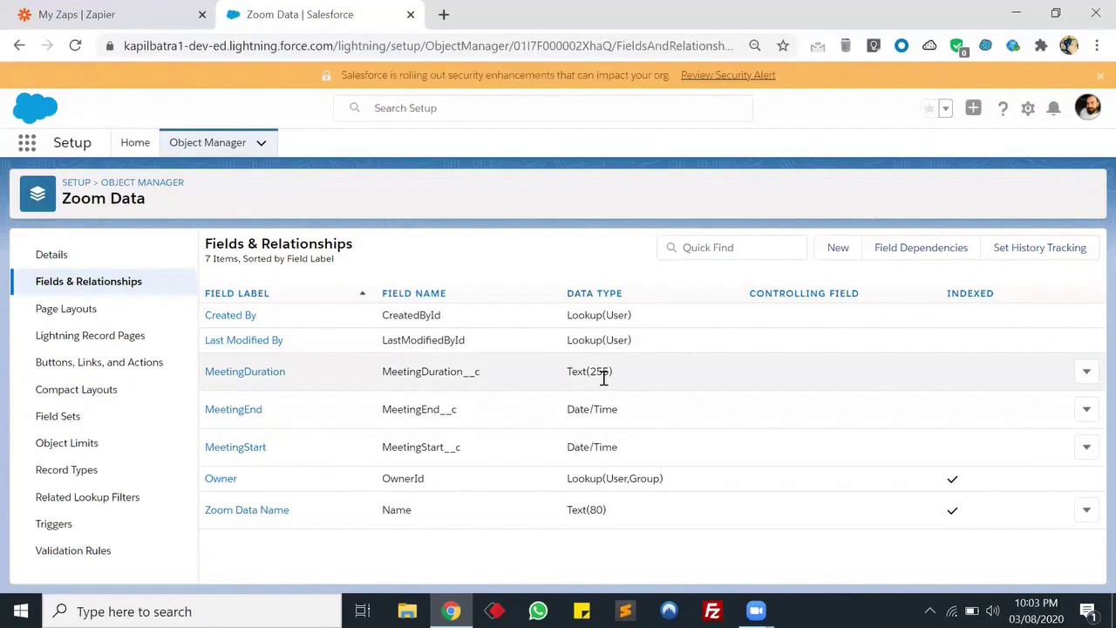
Step: On the My Zaps page in Zapier, make a new zap
left_click(147, 8)
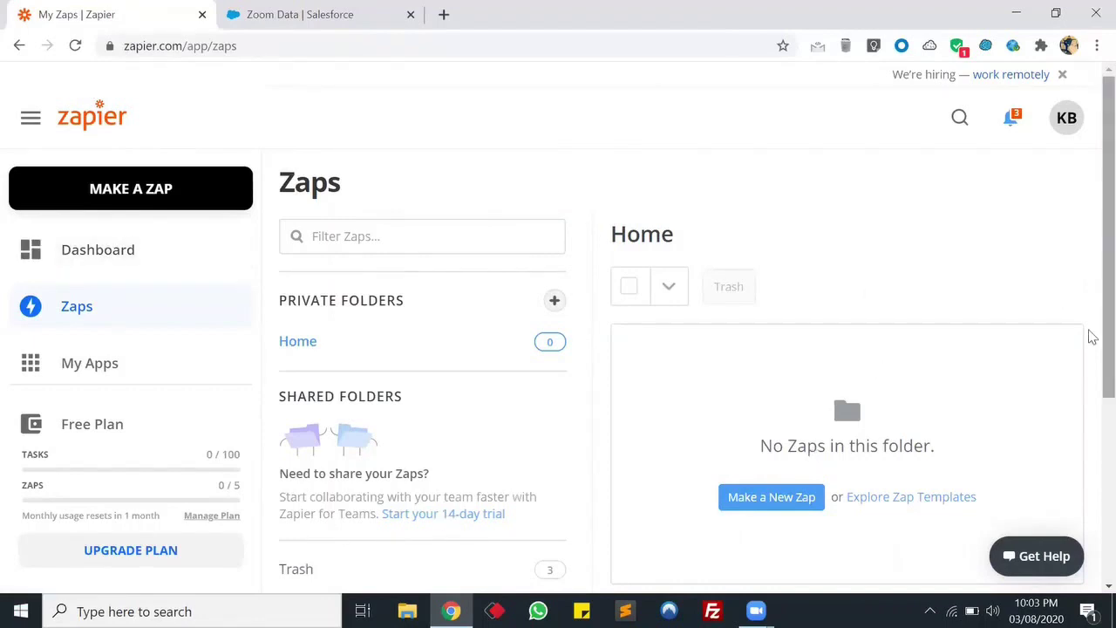
left_click(196, 196)
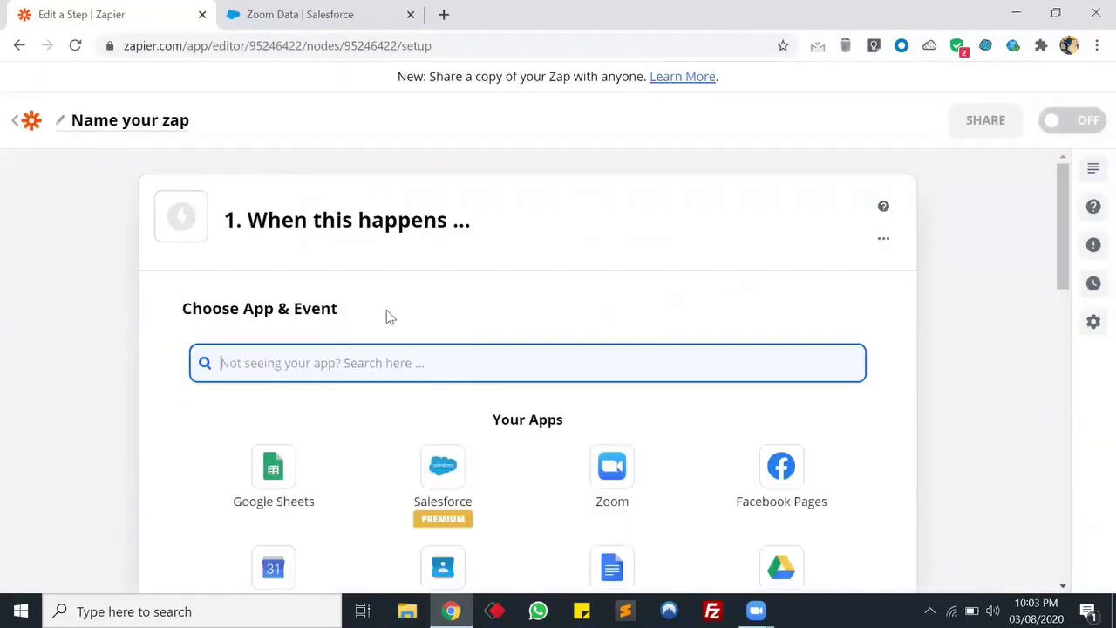
Step: Set the zap trigger to Zoom's New Meeting event using the connected Zoom account
type("Zoom")
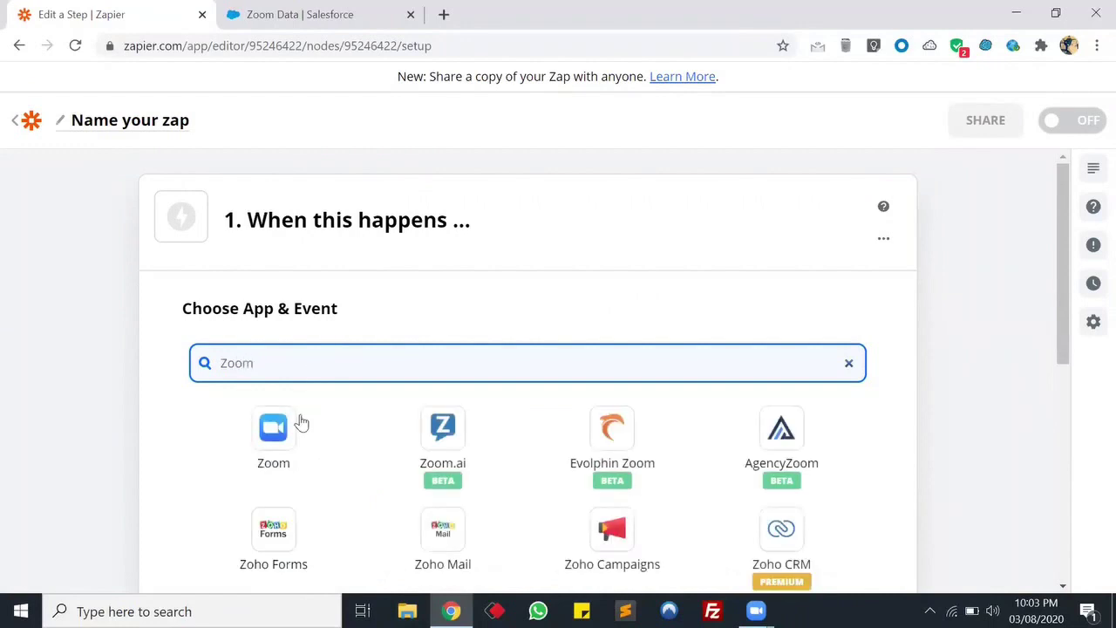
left_click(300, 424)
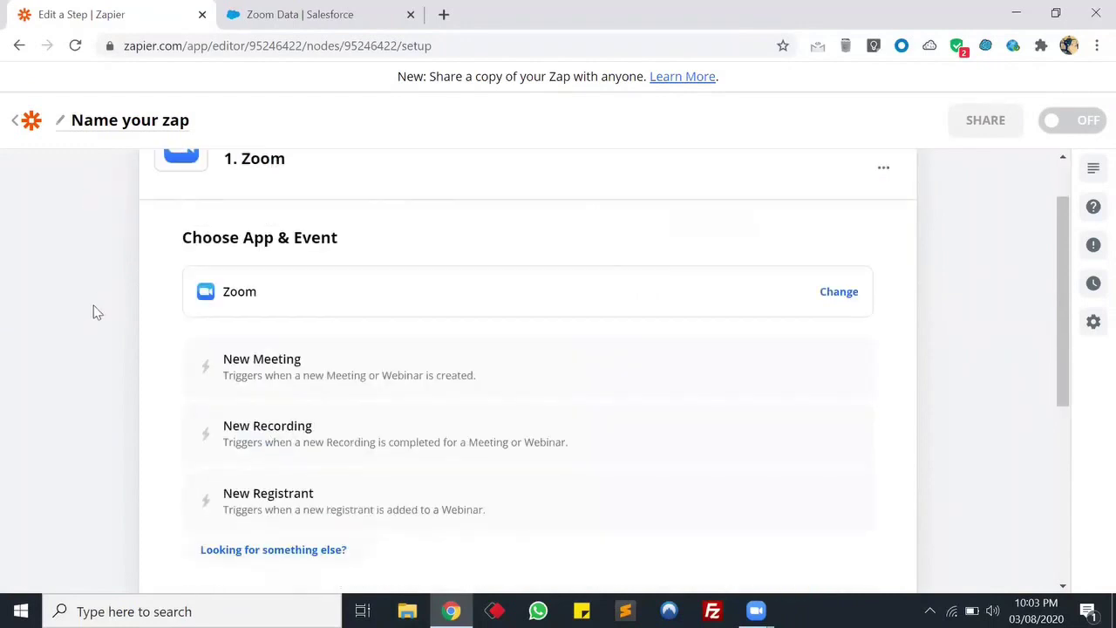
left_click(570, 252)
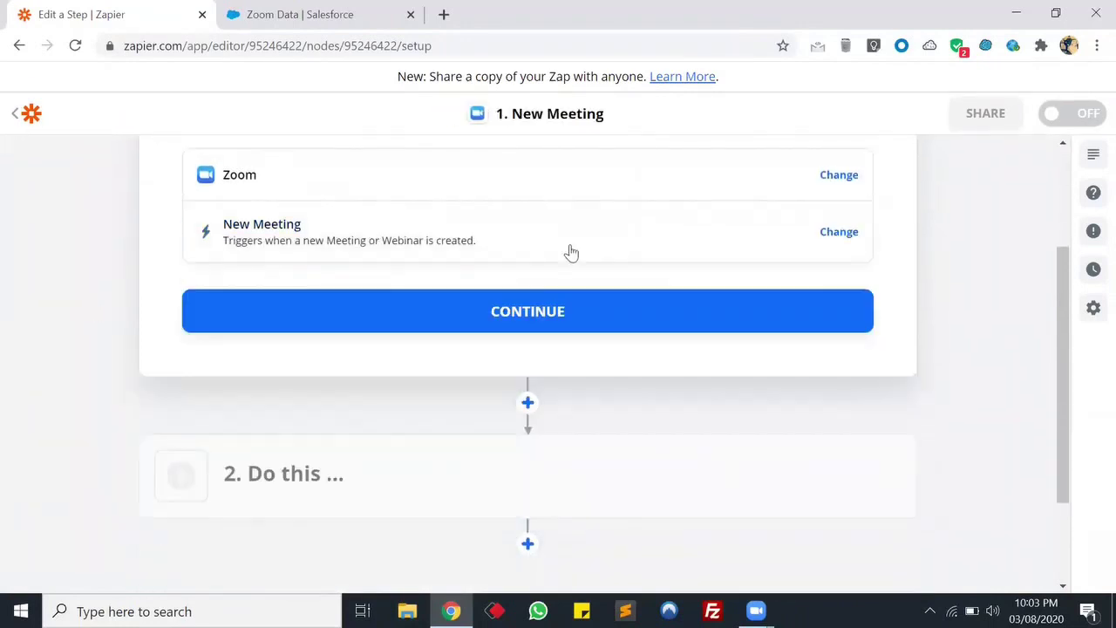
left_click(476, 231)
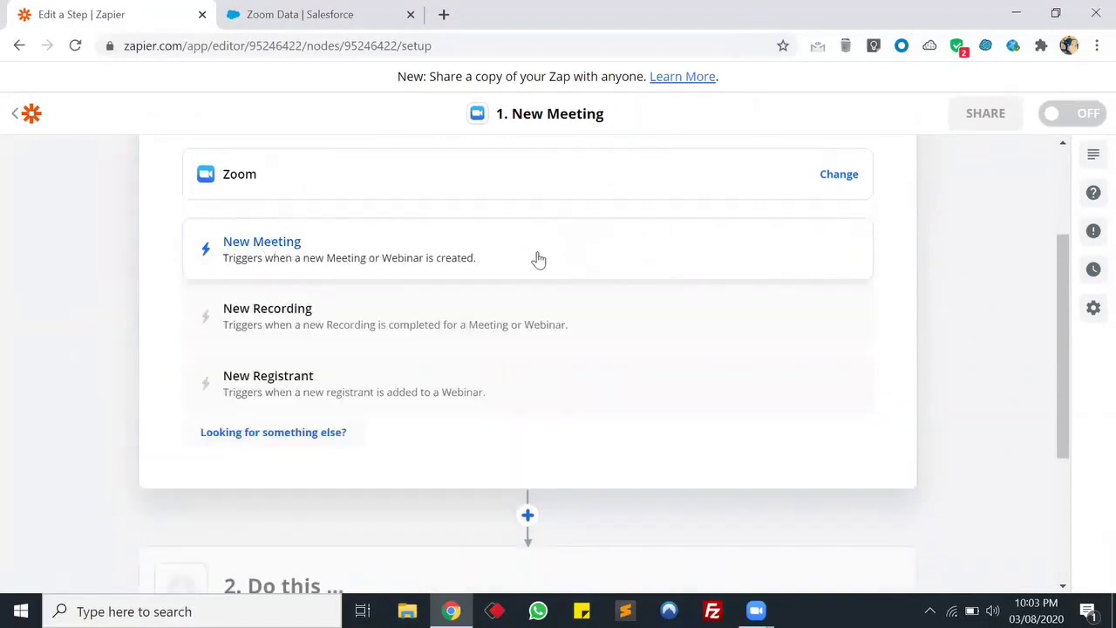
left_click(203, 254)
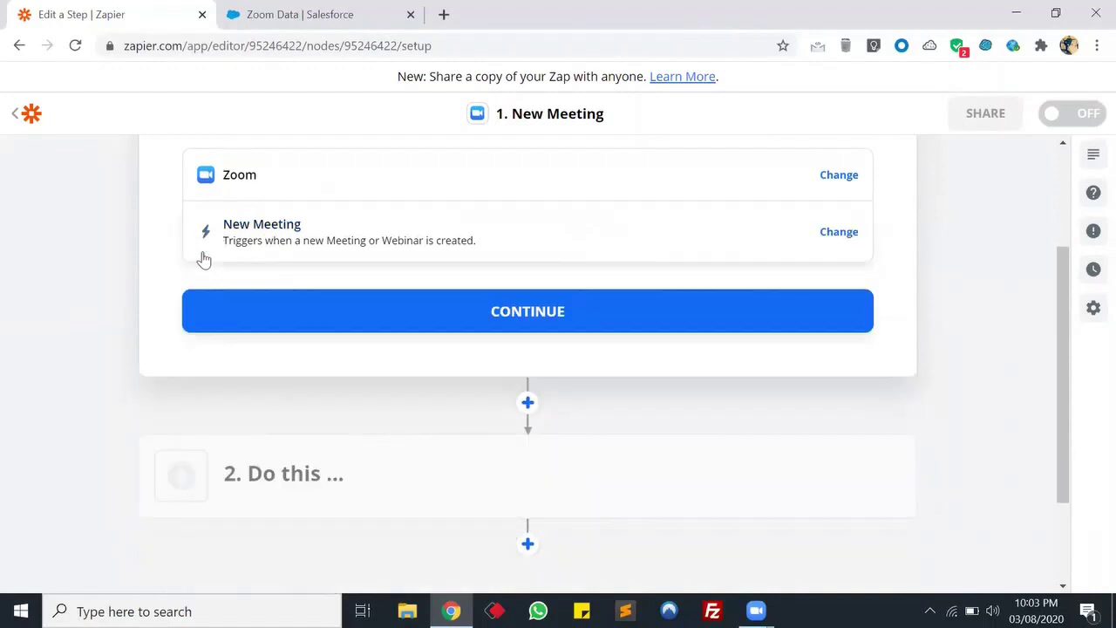
left_click(537, 317)
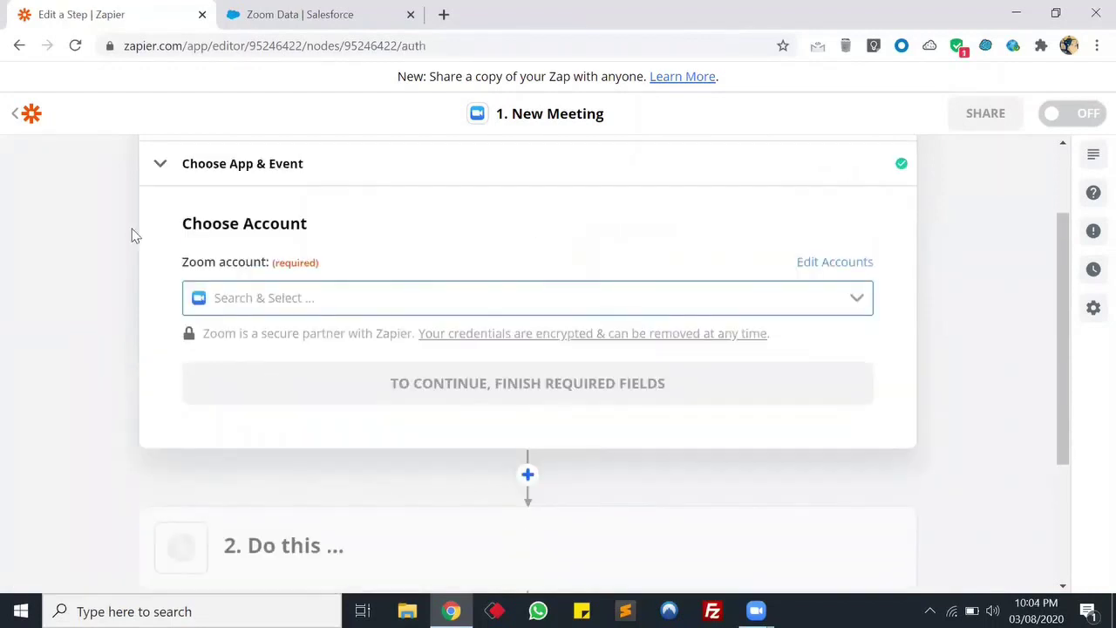
left_click(324, 332)
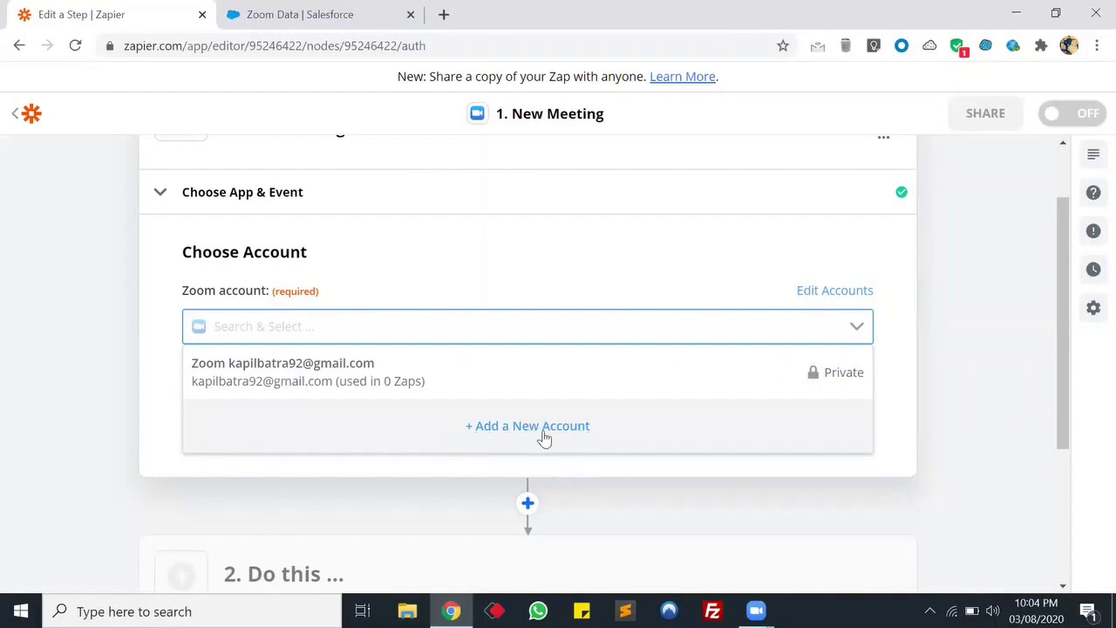
left_click(381, 382)
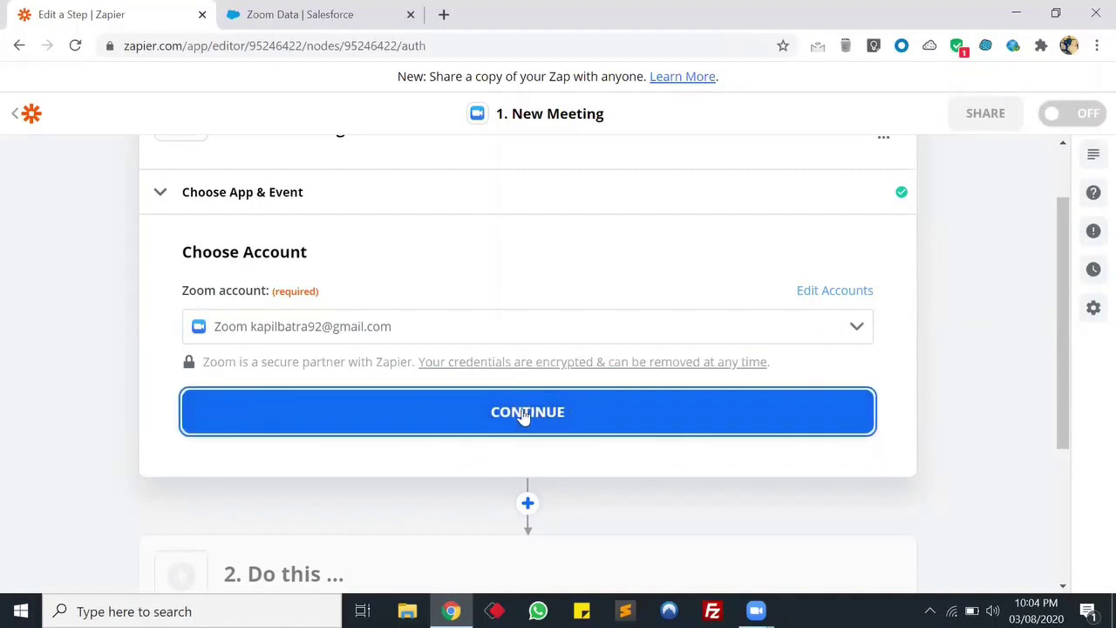
left_click(523, 413)
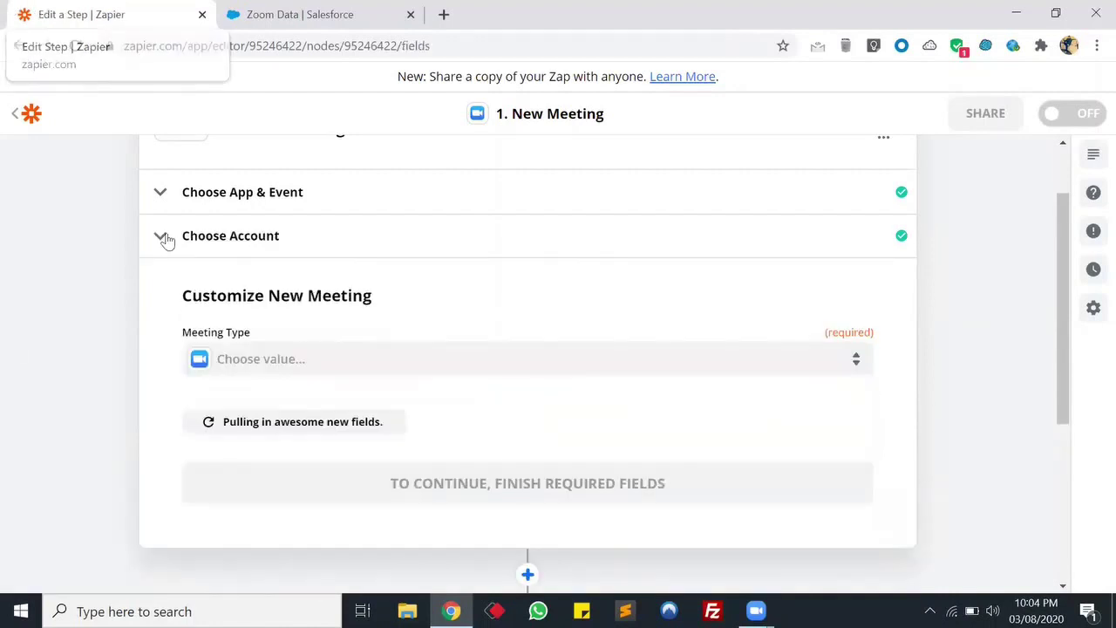
Step: Set the trigger's meeting type to Meeting and refresh the trigger fields
left_click(540, 373)
scroll(140, 229, "down", 2)
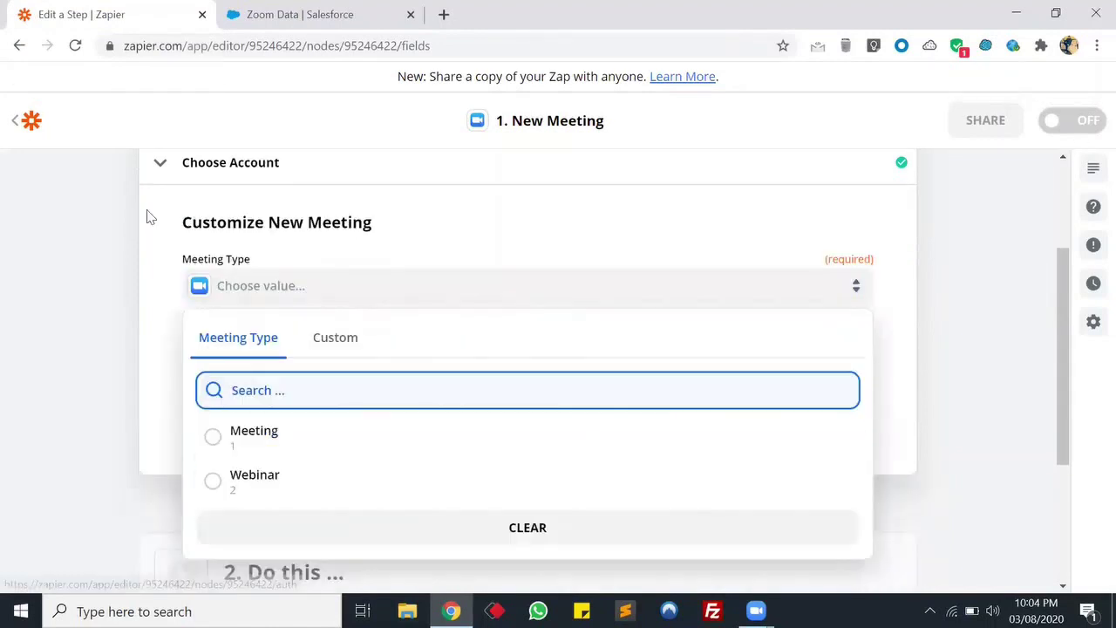
scroll(149, 244, "up", 2)
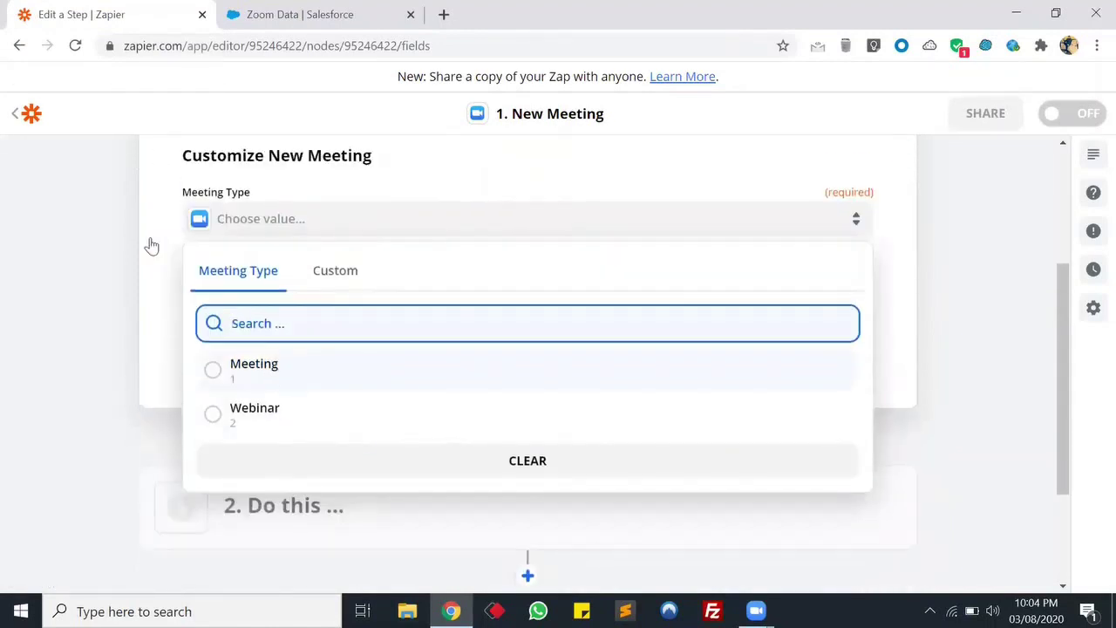
scroll(209, 323, "down", 2)
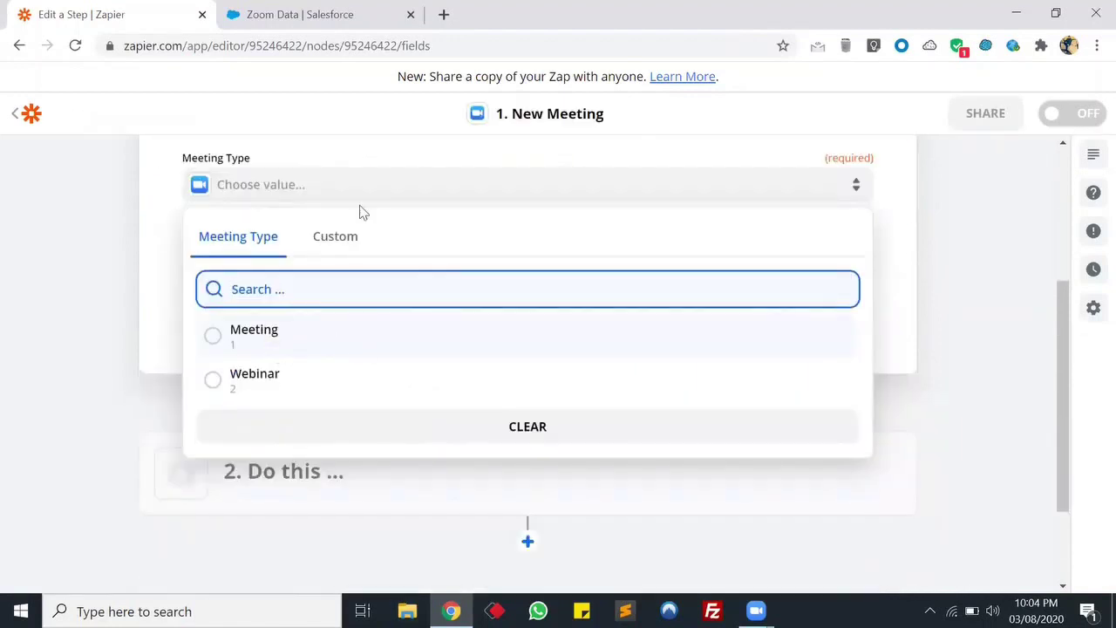
left_click(169, 211)
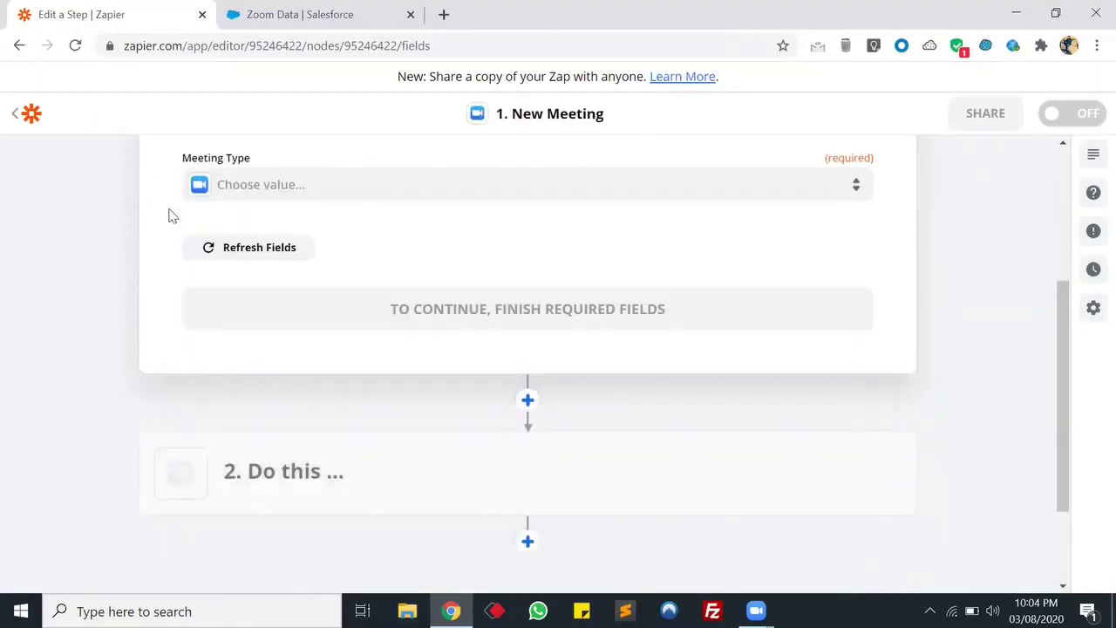
left_click(448, 182)
left_click(212, 339)
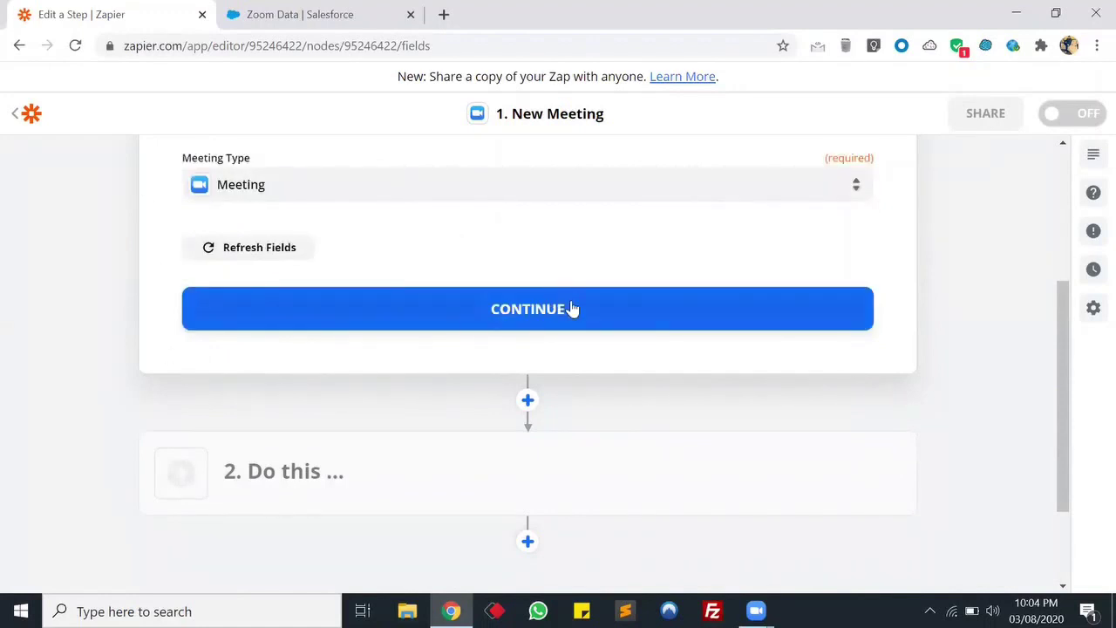
scroll(570, 309, "up", 1)
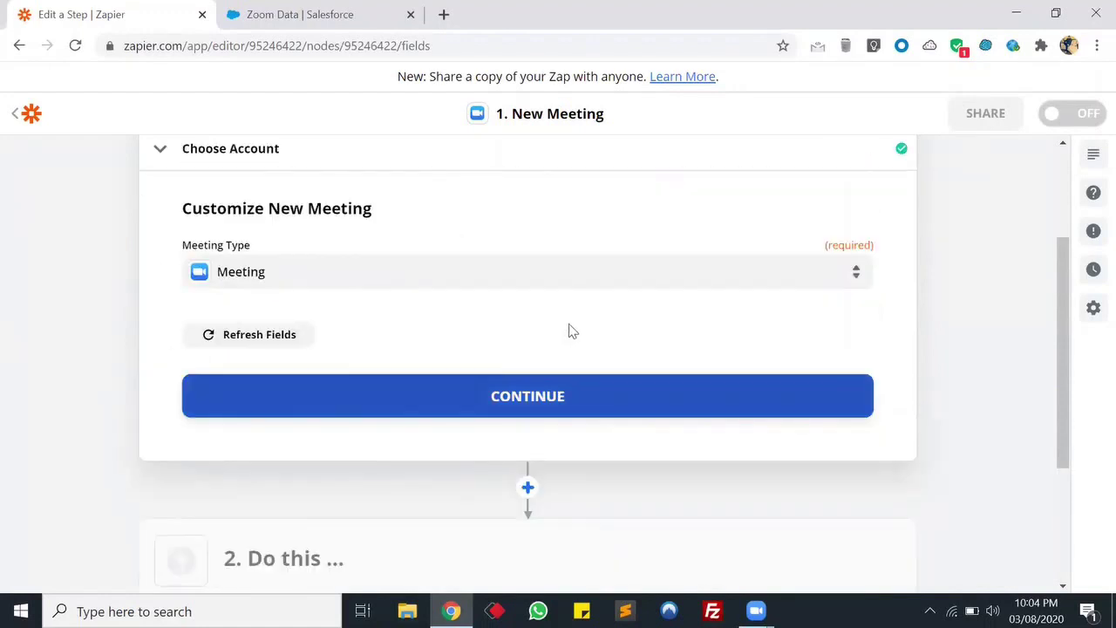
left_click(233, 342)
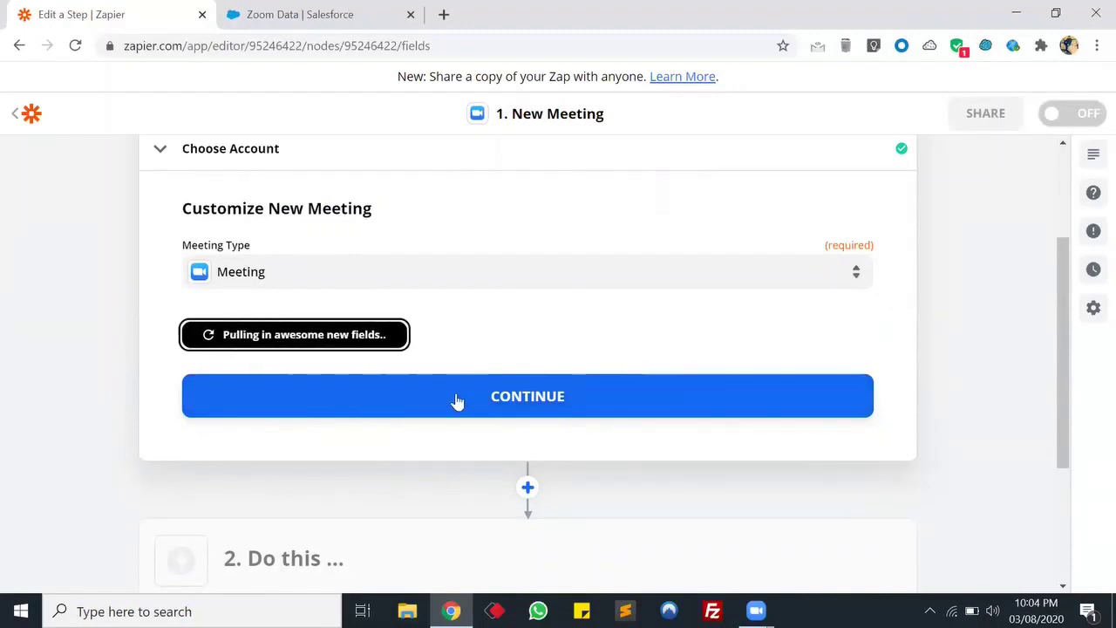
Step: Change the meeting type to Webinar, refresh the fields, and continue to testing
scroll(558, 361, "down", 1)
scroll(459, 282, "up", 1)
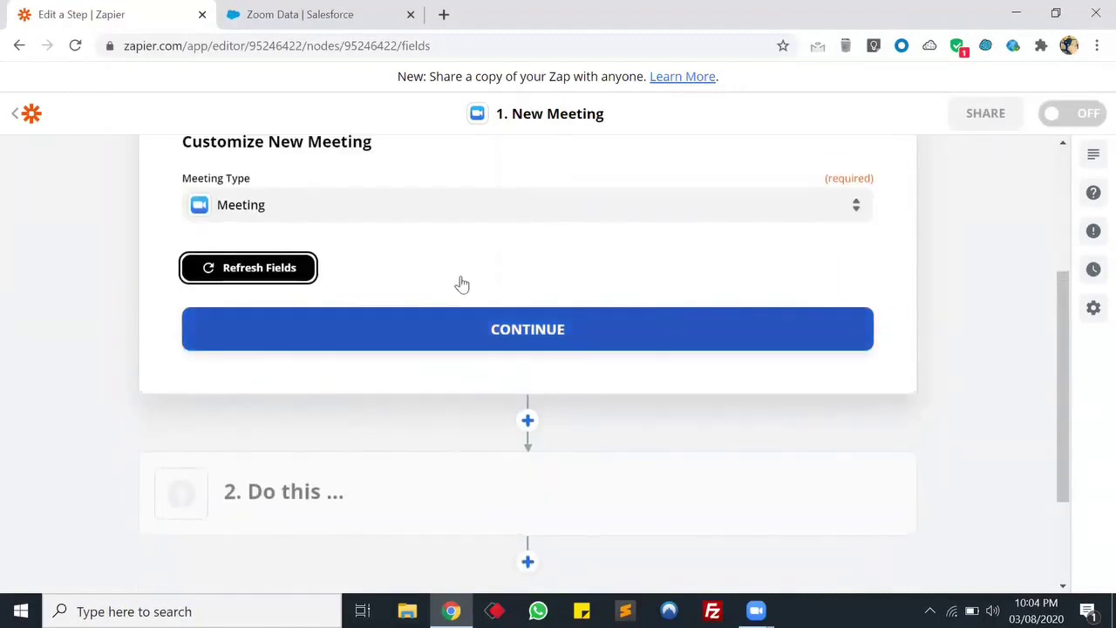
left_click(408, 276)
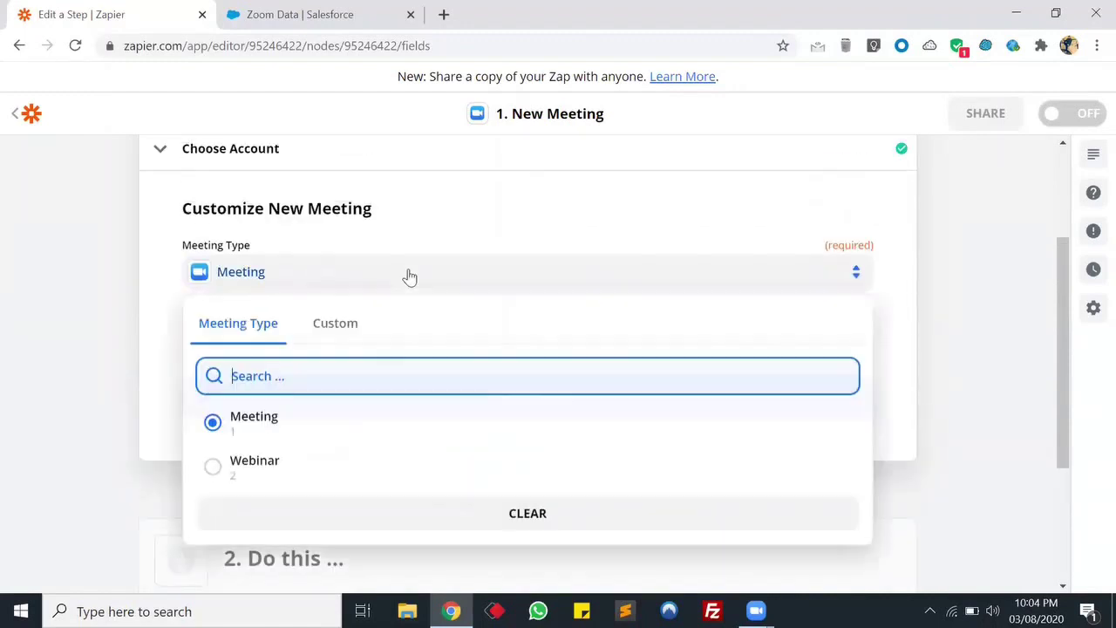
left_click(334, 325)
left_click(254, 328)
scroll(344, 407, "down", 1)
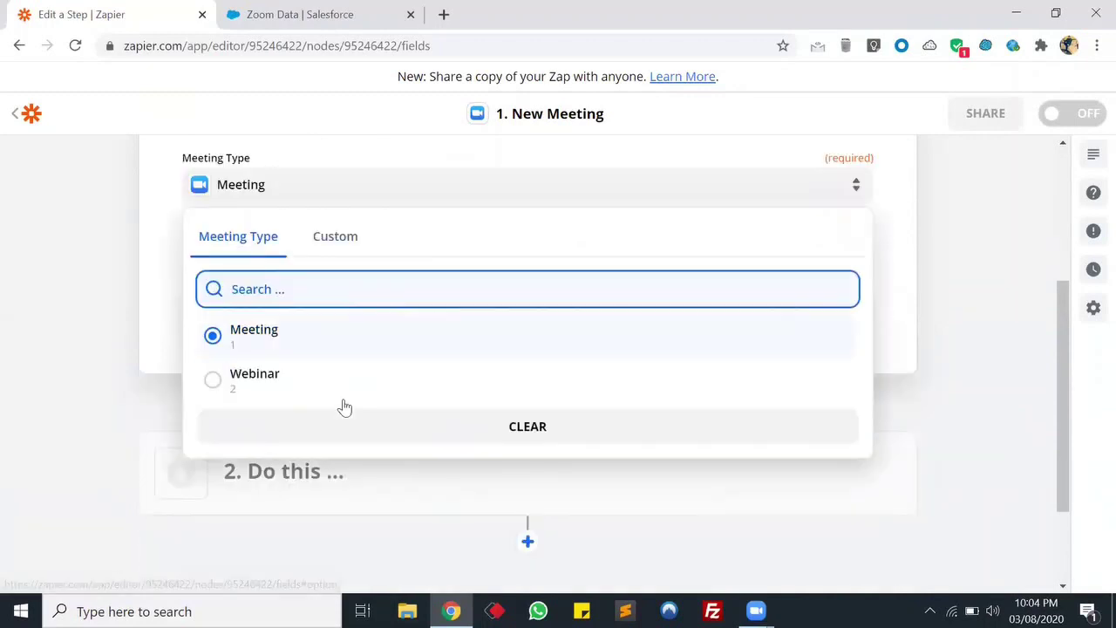
left_click(211, 379)
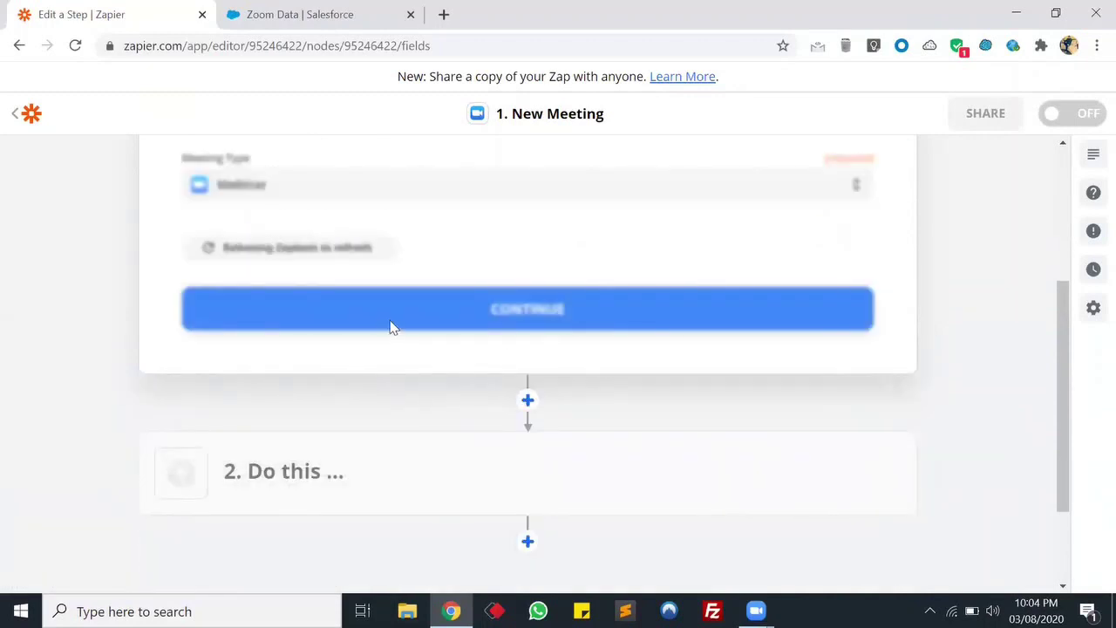
left_click(263, 249)
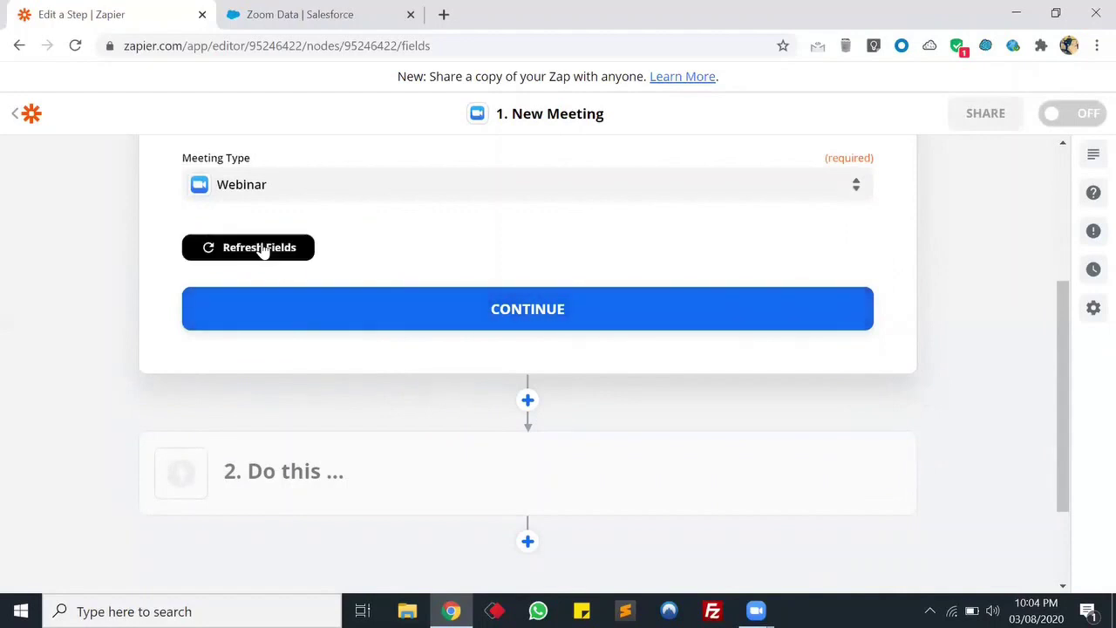
left_click(505, 304)
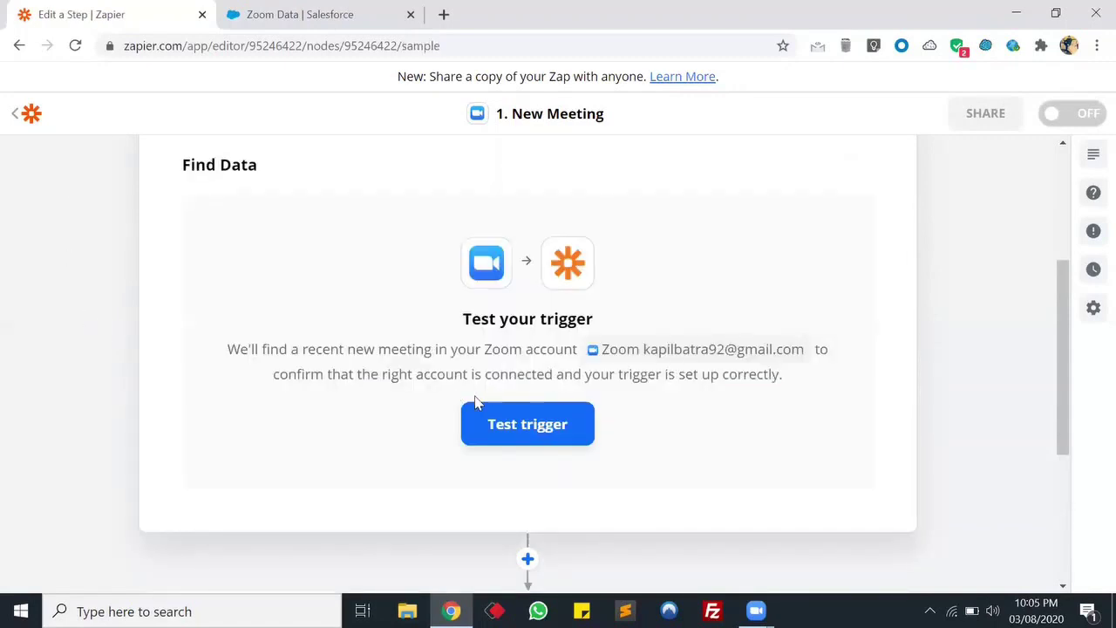
Step: Run the Zoom trigger test, review its error, then return to the Salesforce Zoom Data fields
left_click(560, 425)
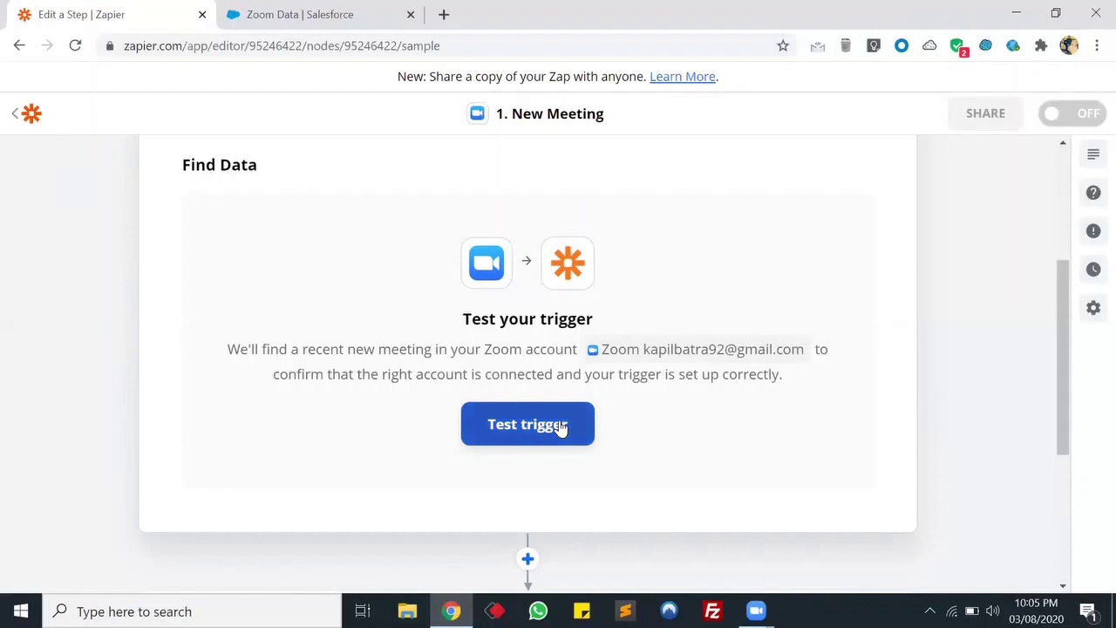
left_click(560, 424)
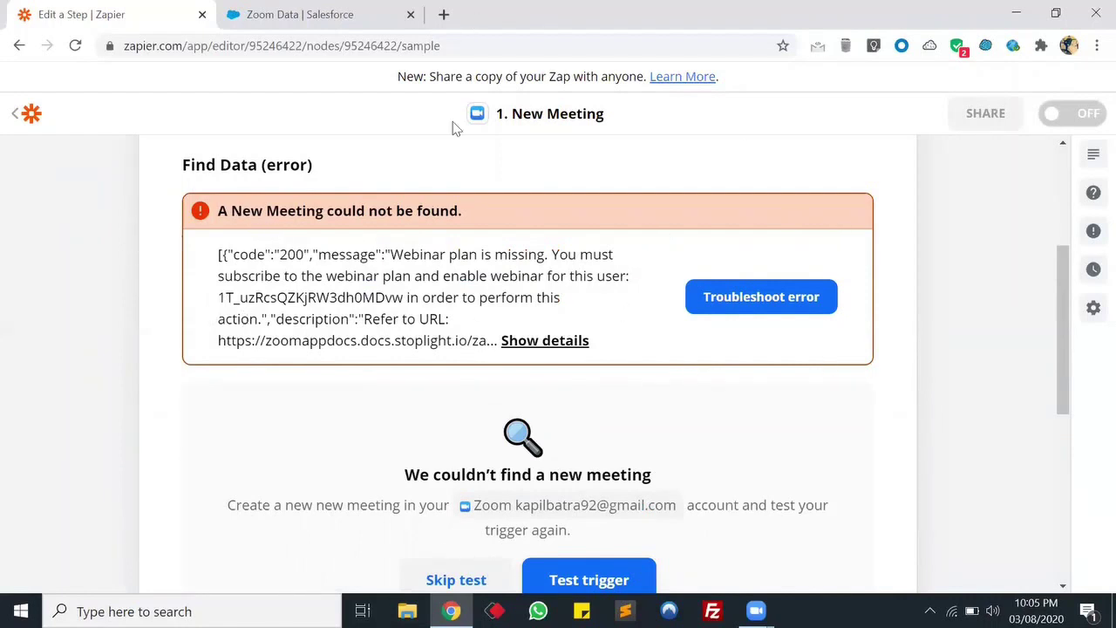
scroll(349, 261, "up", 3)
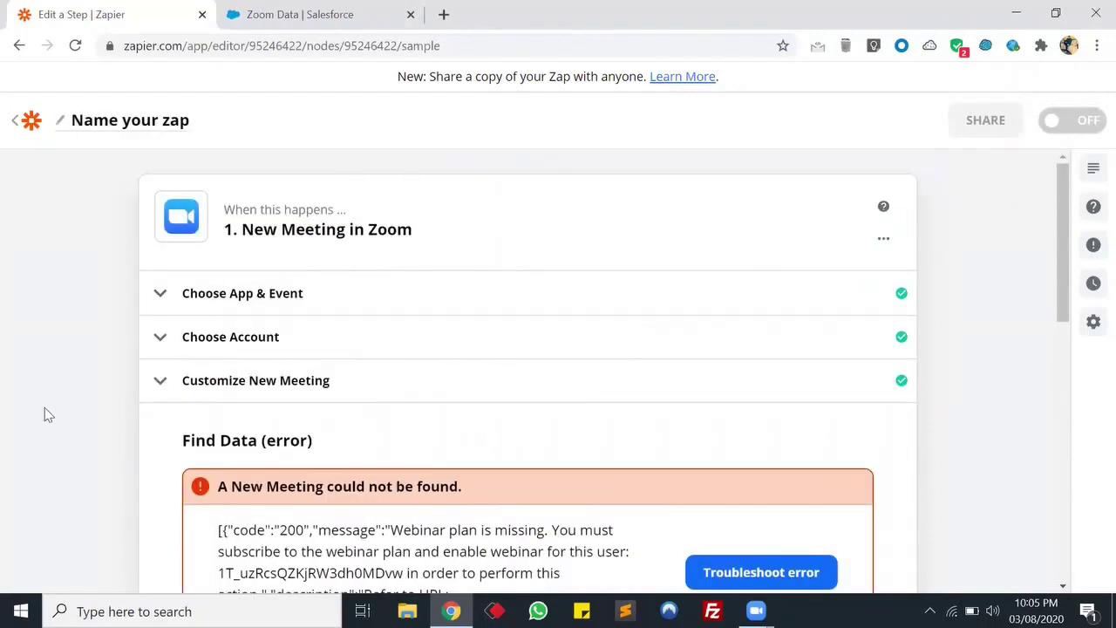
scroll(82, 375, "down", 5)
scroll(102, 369, "down", 3)
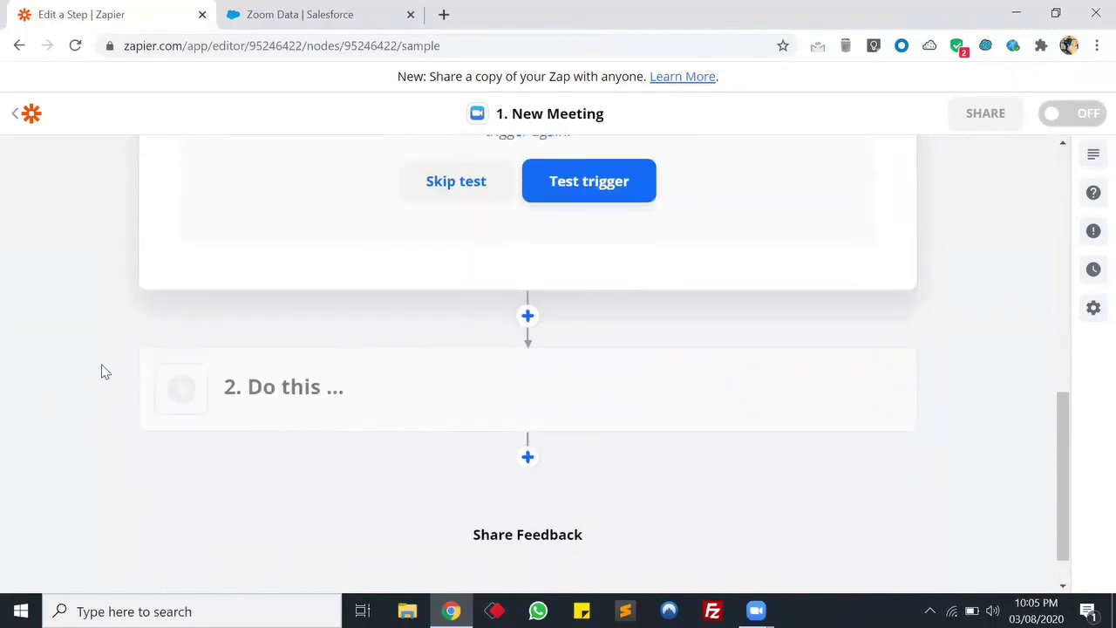
scroll(102, 373, "up", 5)
scroll(102, 372, "down", 2)
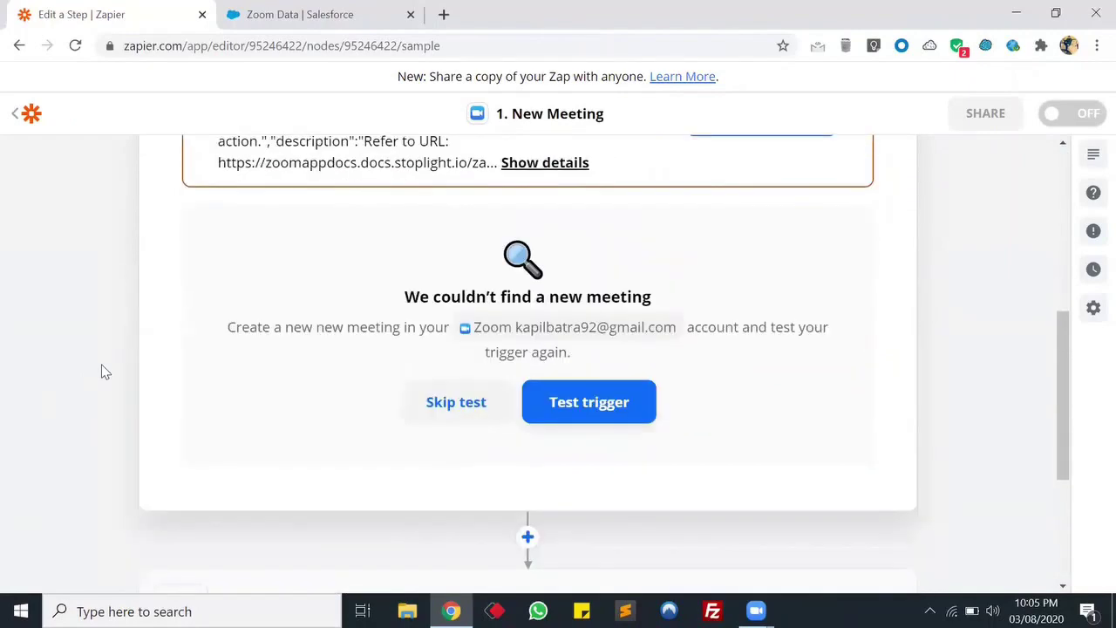
scroll(148, 412, "up", 4)
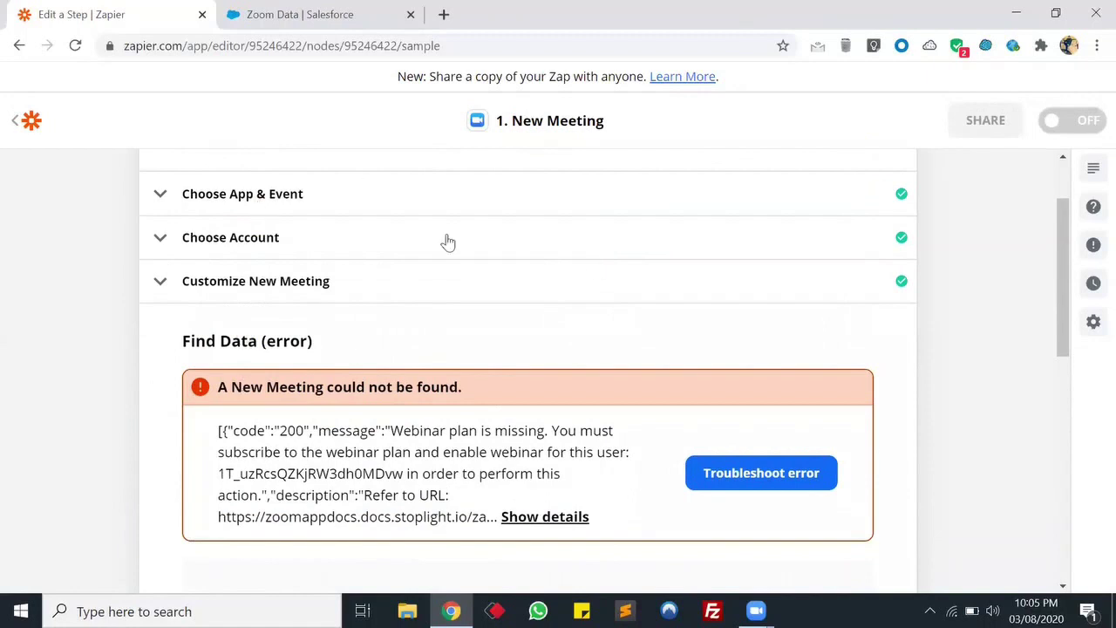
scroll(98, 326, "down", 1)
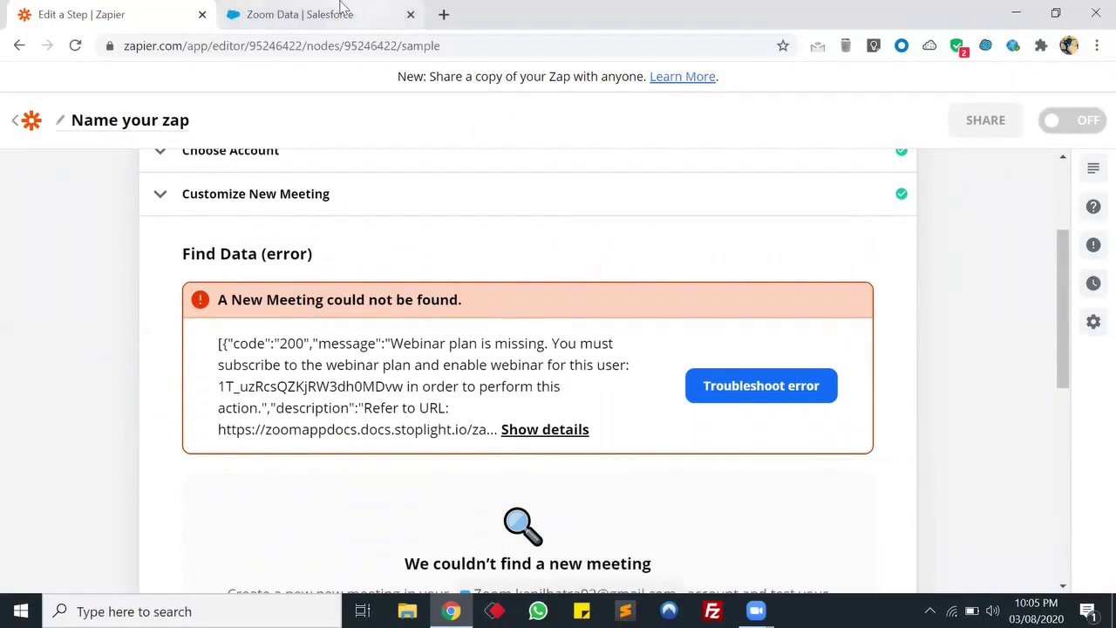
left_click(299, 14)
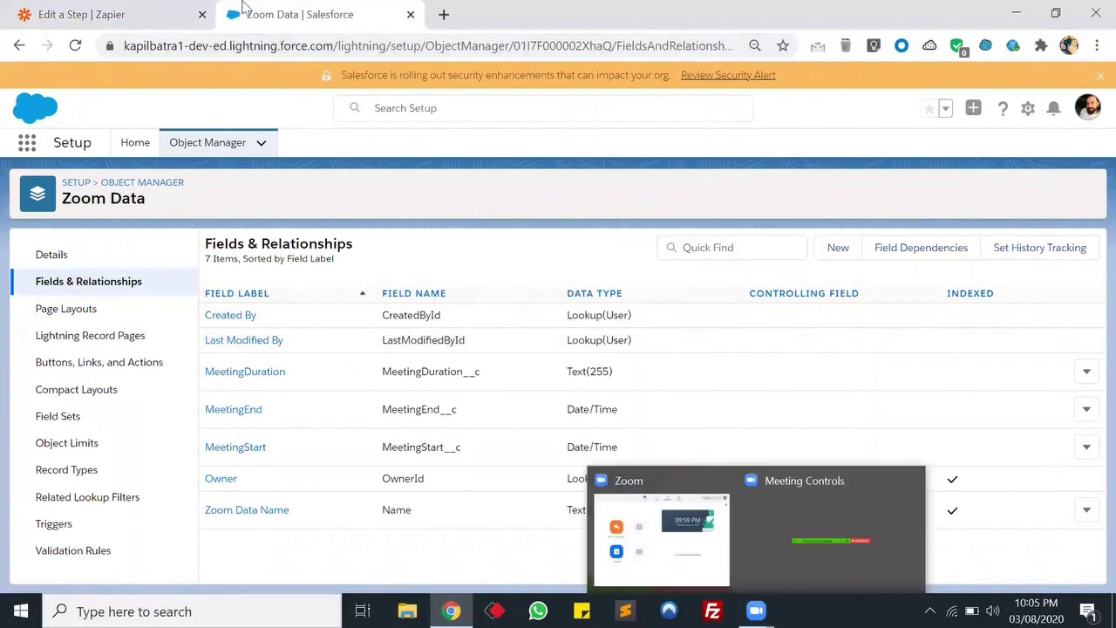
Step: Start a new Zoom Data custom field and choose URL as its data type
left_click(139, 12)
left_click(275, 7)
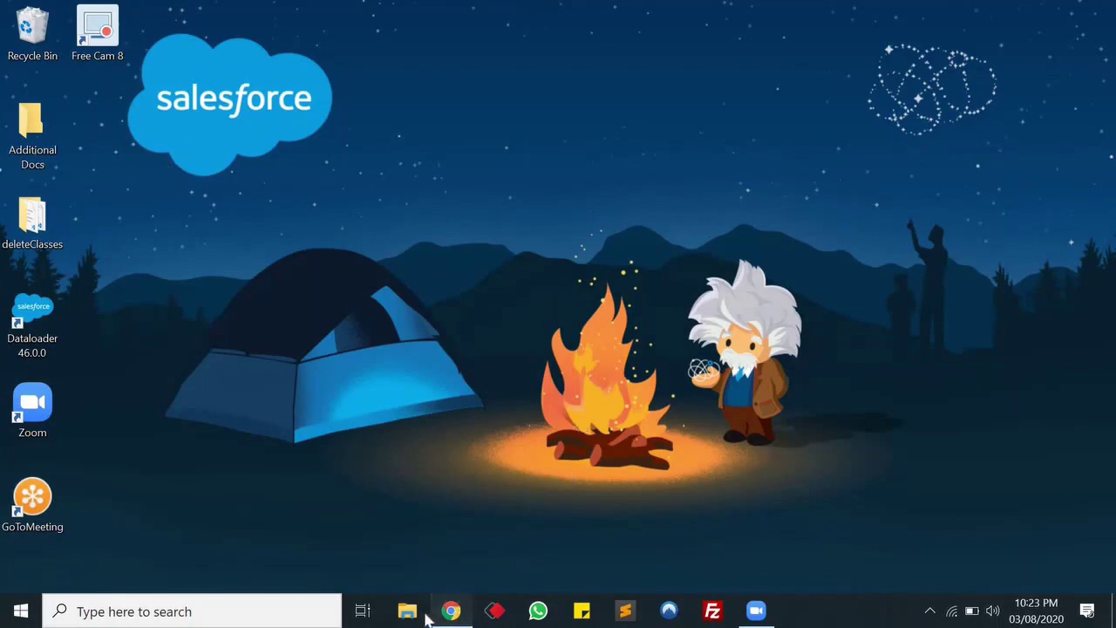
left_click(455, 613)
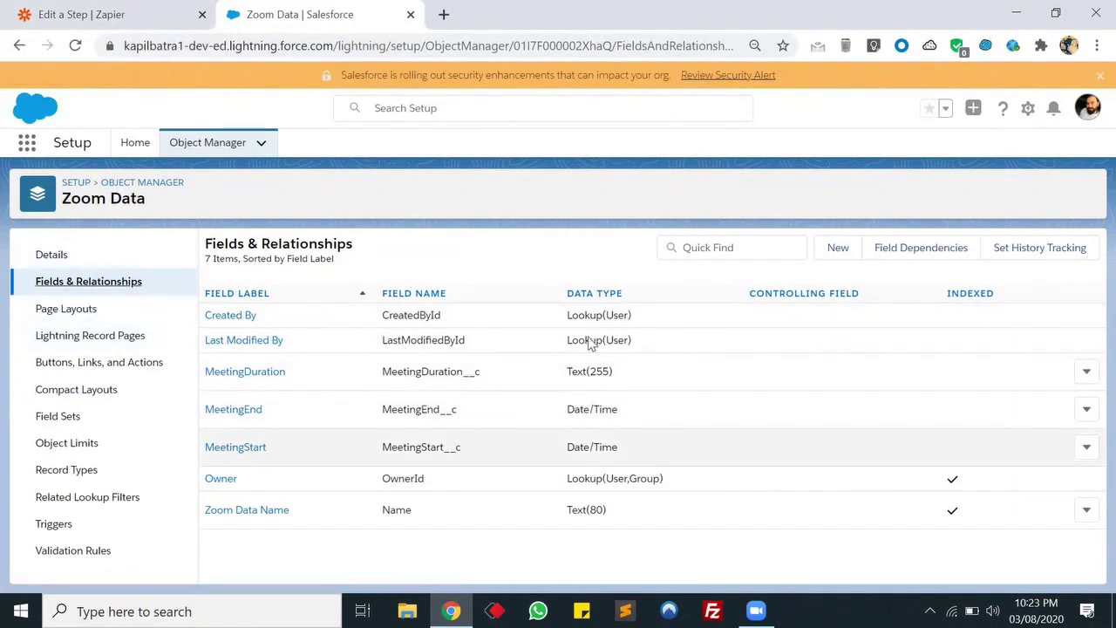
left_click(838, 250)
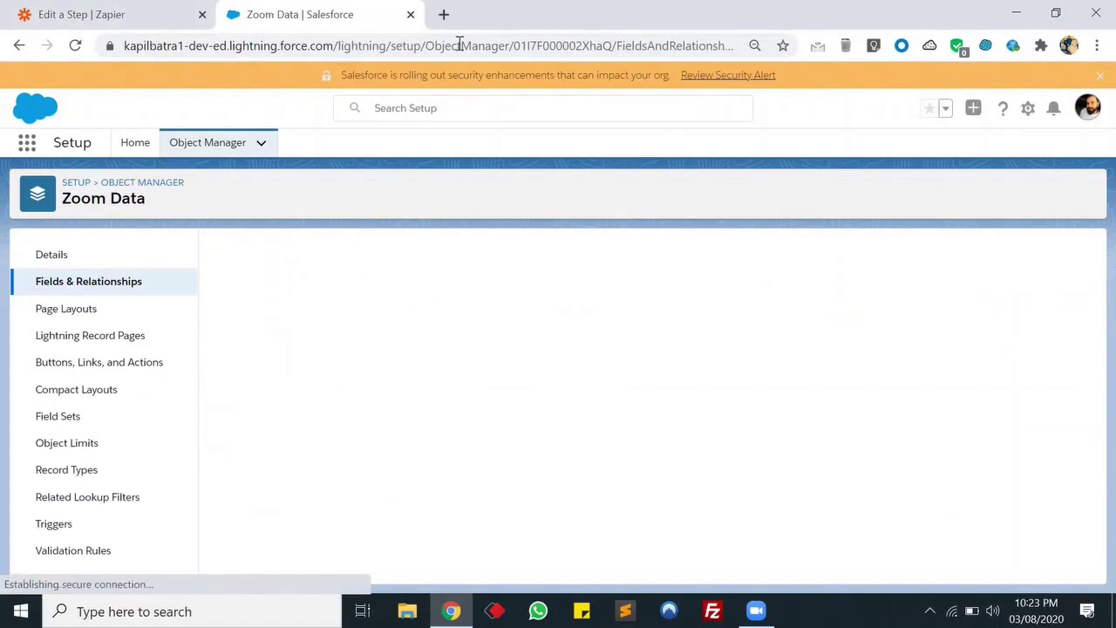
scroll(404, 430, "down", 8)
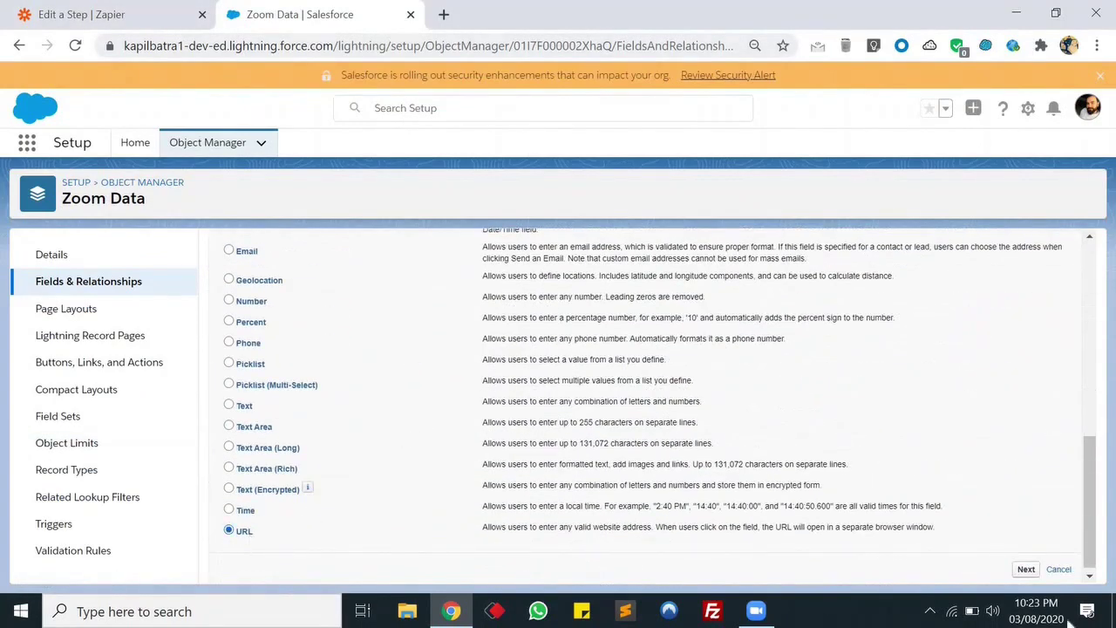
Step: Keep URL as the field type and label the new Zoom Data field MeetingURL
left_click(1026, 568)
left_click(398, 362)
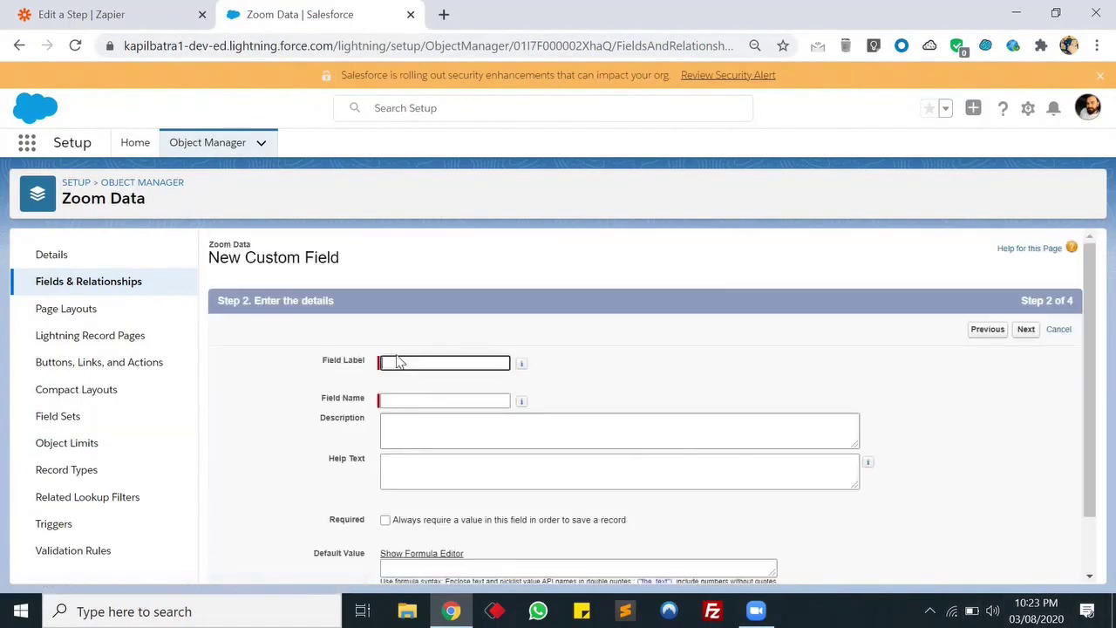
left_click(438, 362)
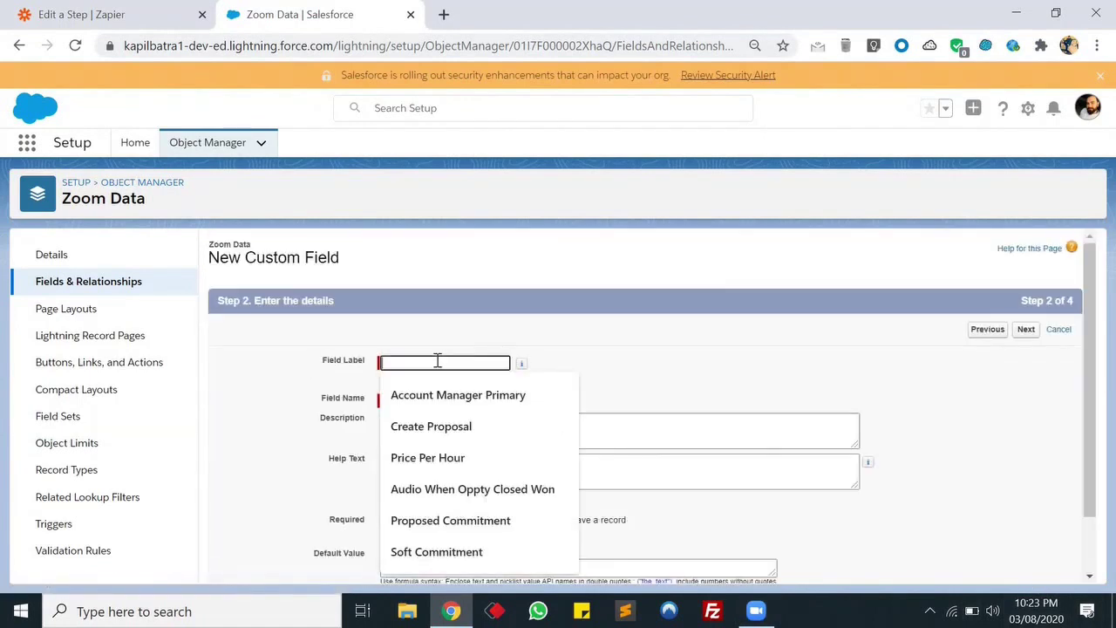
type("Meeti")
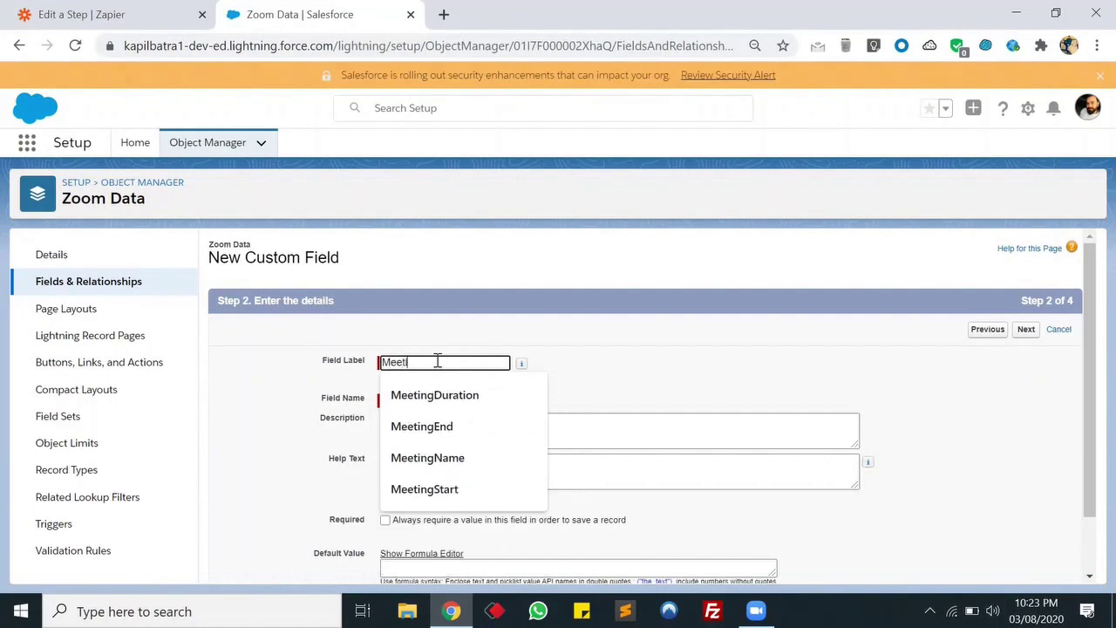
type("ngURL")
key("Tab")
key("Tab")
key("Tab")
scroll(859, 436, "down", 1)
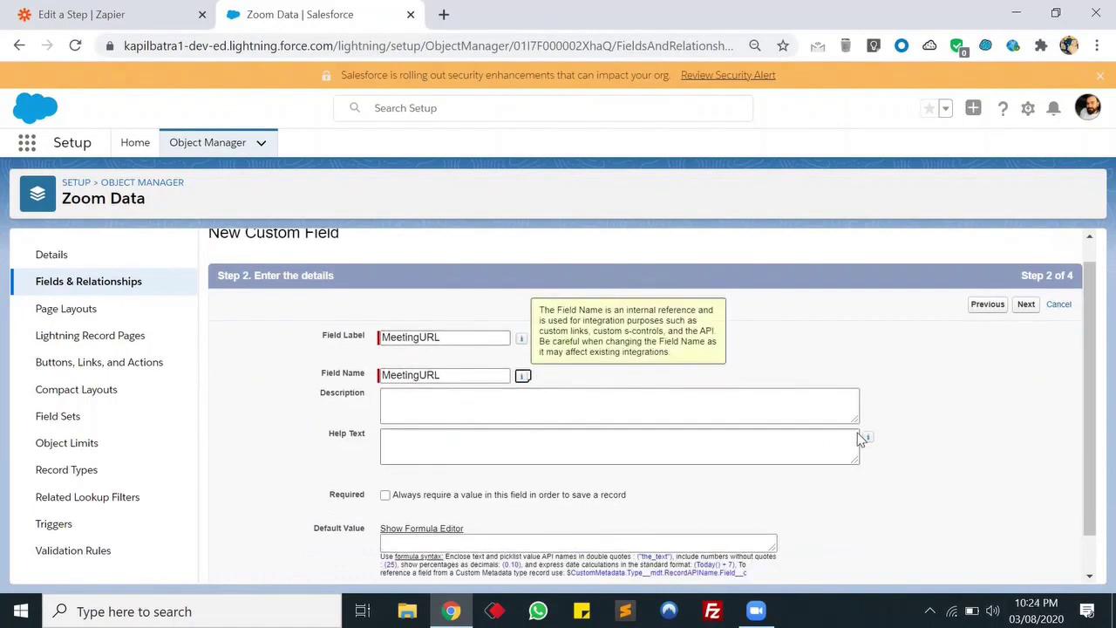
Step: Make MeetingURL visible to all profiles, keep it on the Zoom Data Layout, and save
left_click(1029, 566)
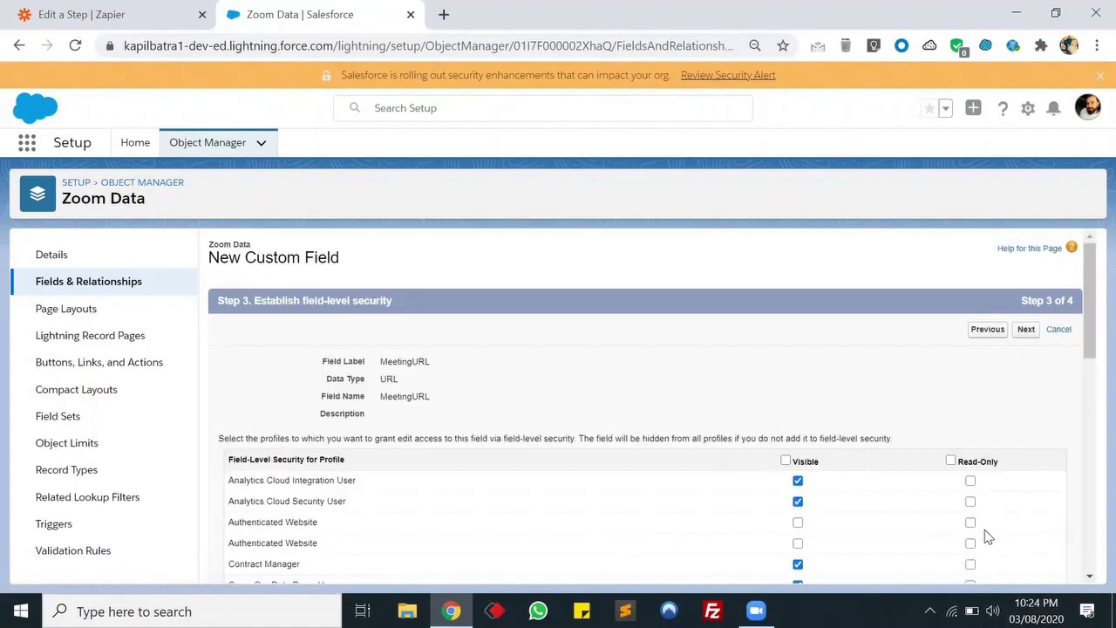
left_click(787, 461)
left_click(1024, 334)
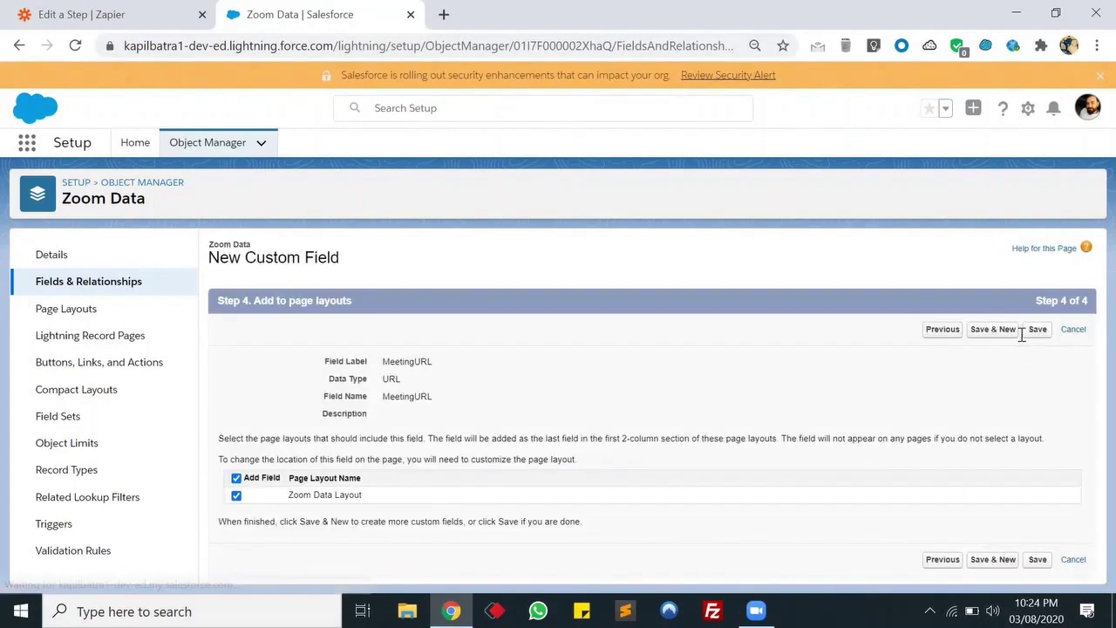
left_click(1036, 331)
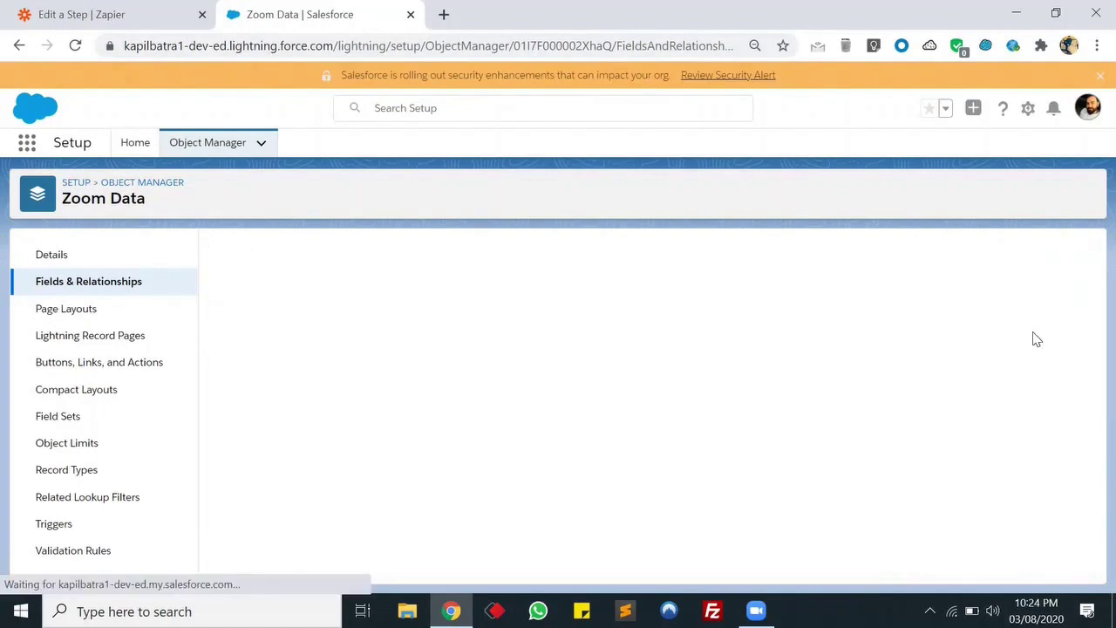
left_click(770, 616)
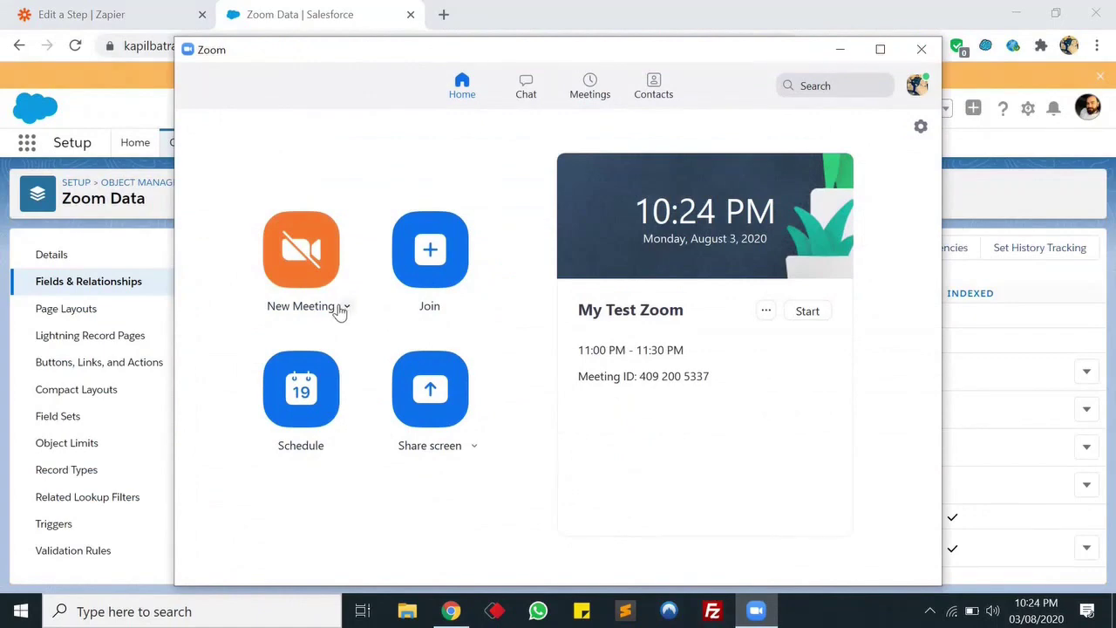
Step: Schedule a new 30-minute Zoom meeting starting at 11:00 PM on August 3, 2020
left_click(321, 413)
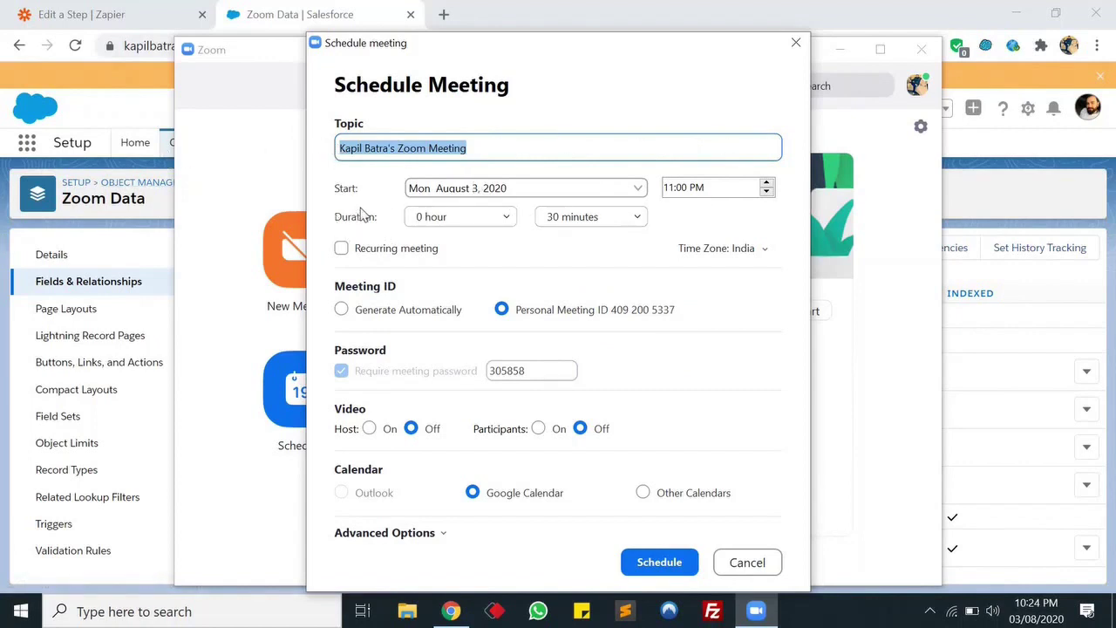
left_click(768, 184)
left_click(768, 185)
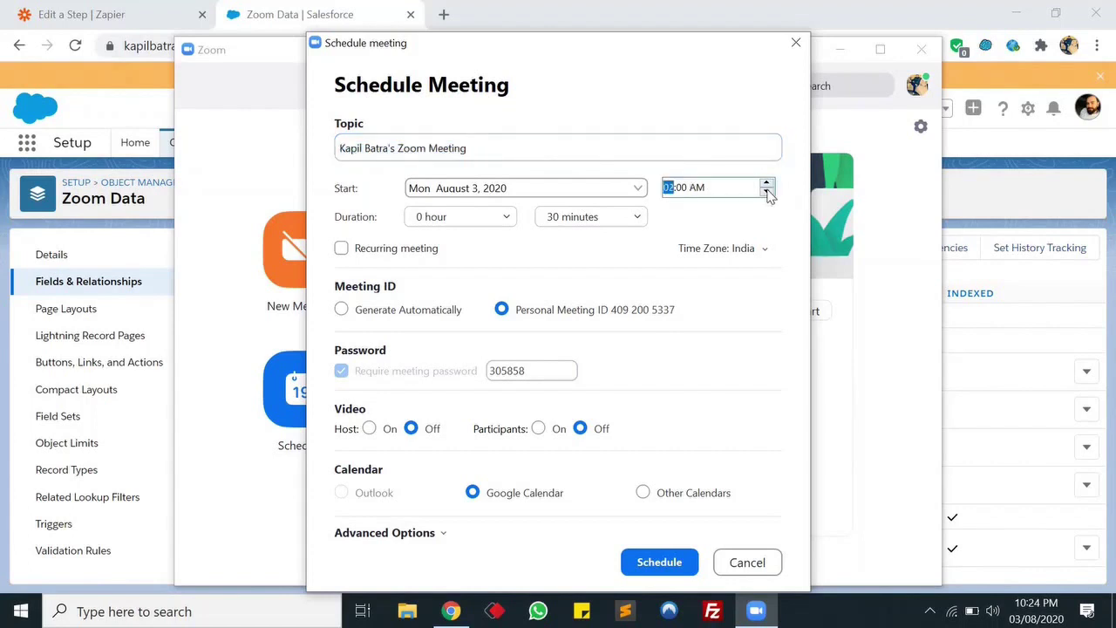
left_click(764, 194)
key("Right")
left_click(658, 563)
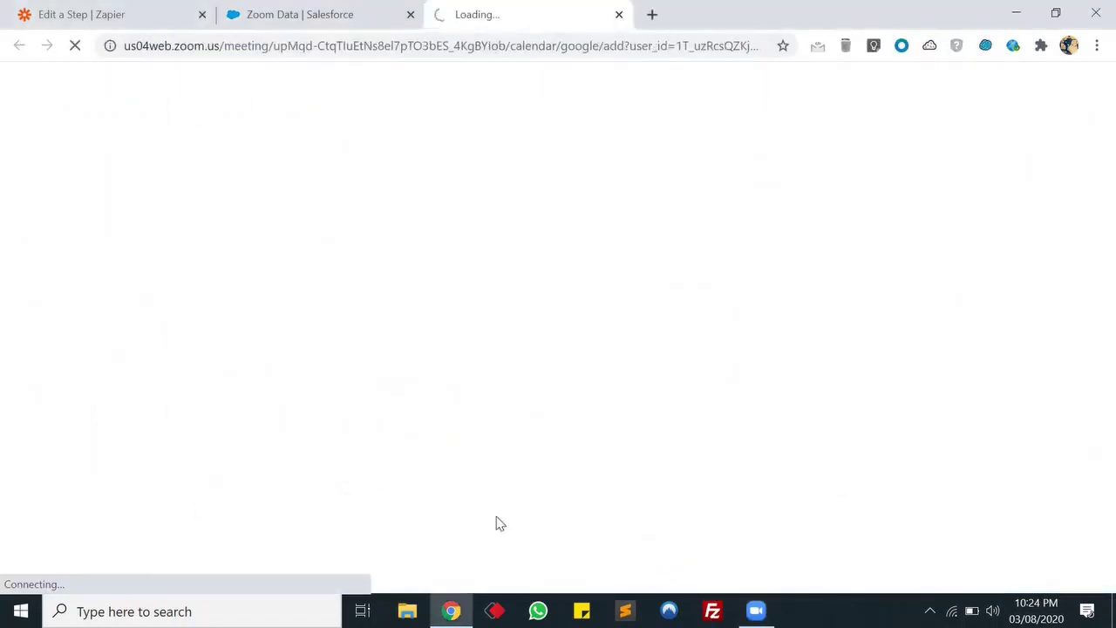
Step: Close the calendar page and return to the Zapier zap editor
left_click(618, 16)
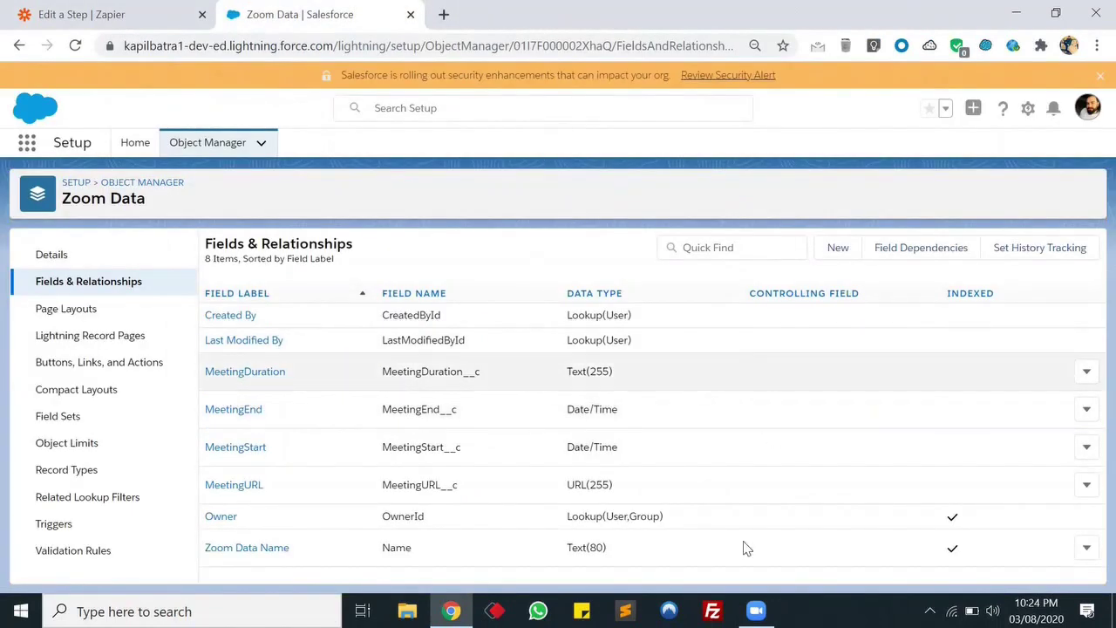
left_click(755, 610)
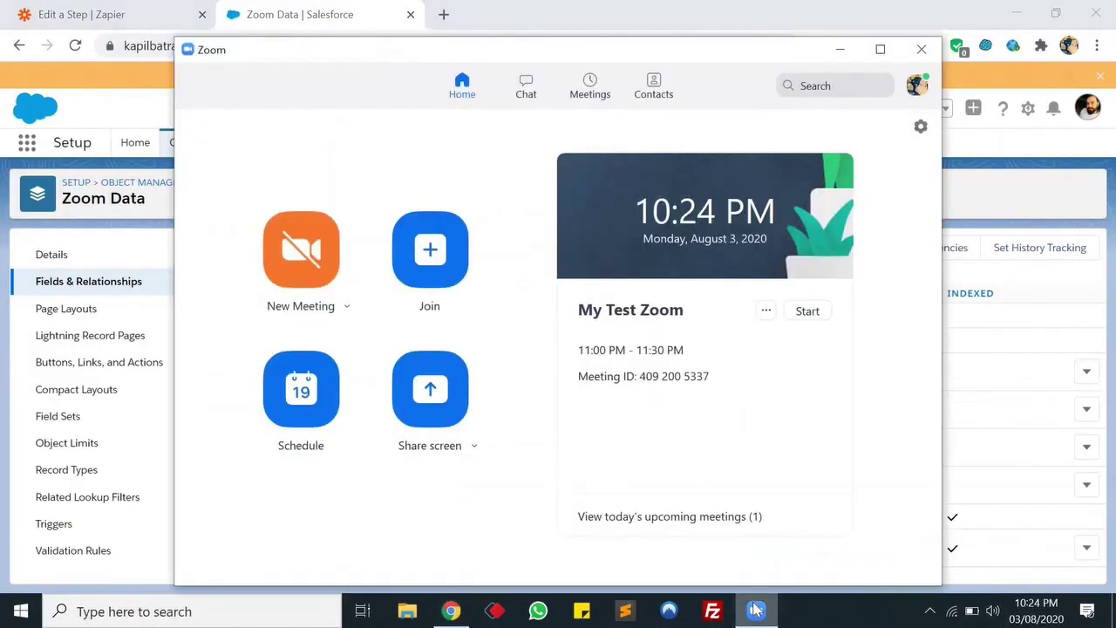
left_click(756, 610)
left_click(81, 15)
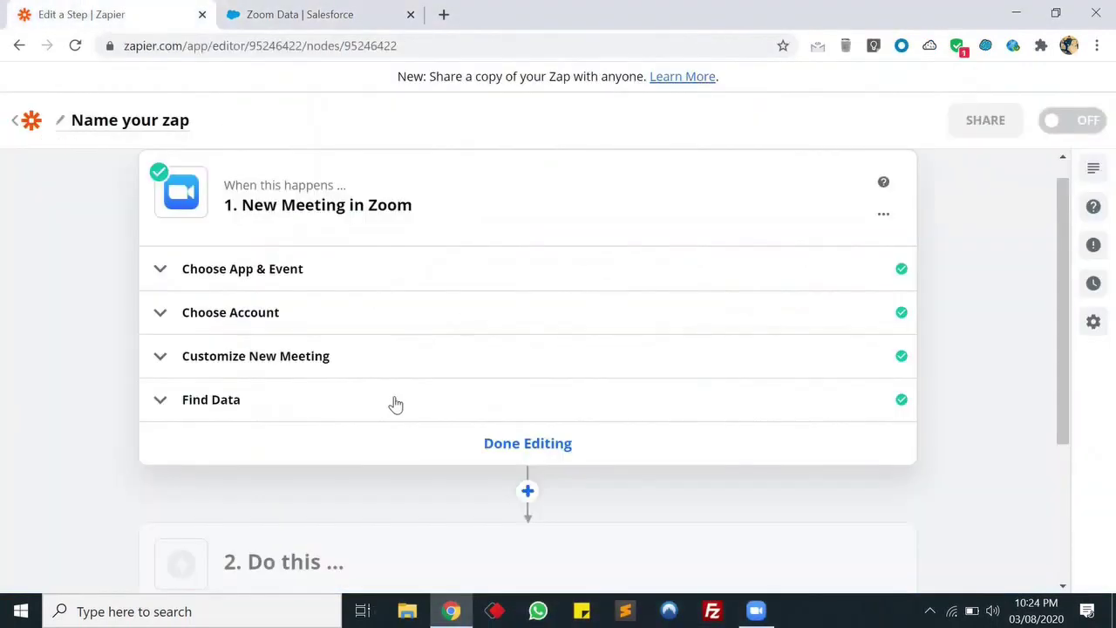
Step: Swap the Zoom trigger's sample from New Meeting A to New Meeting C (id 970980276) and continue
left_click(342, 403)
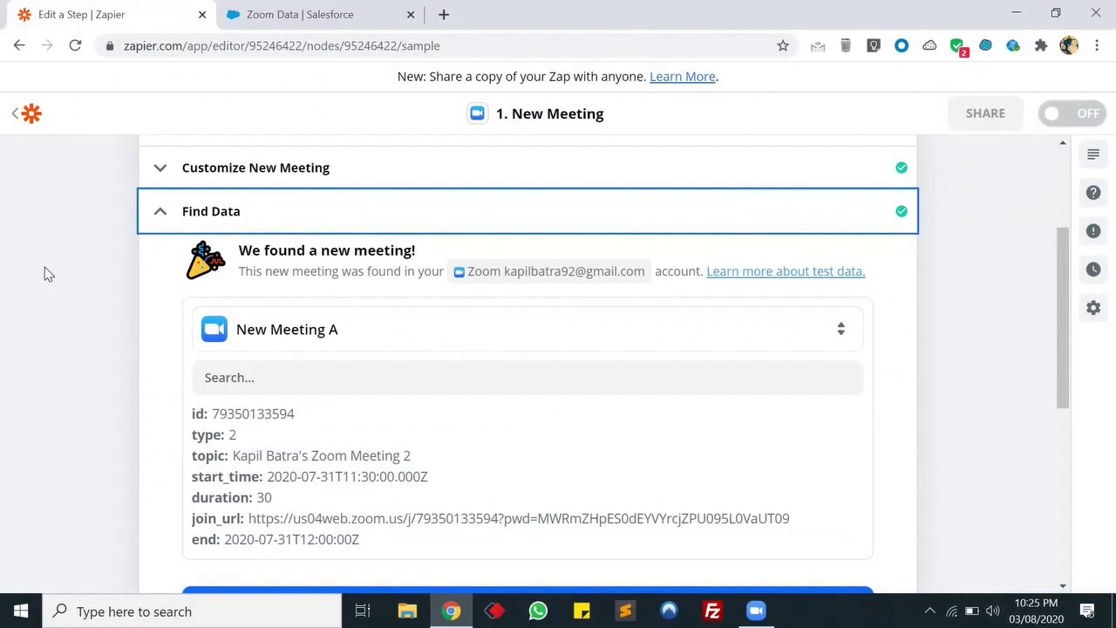
scroll(45, 274, "down", 1)
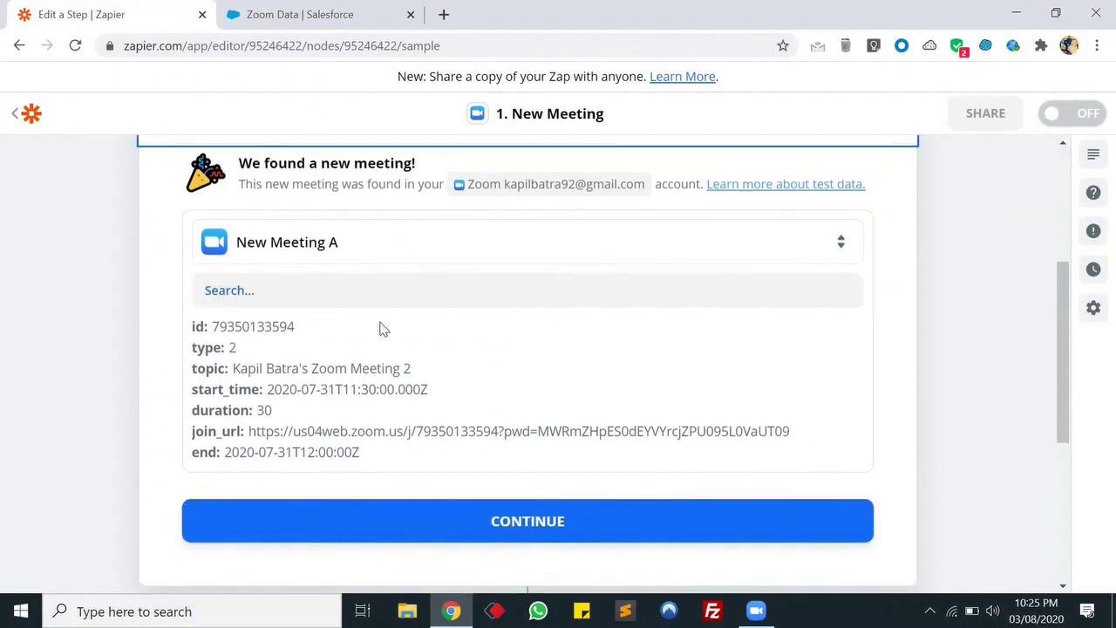
left_click(524, 290)
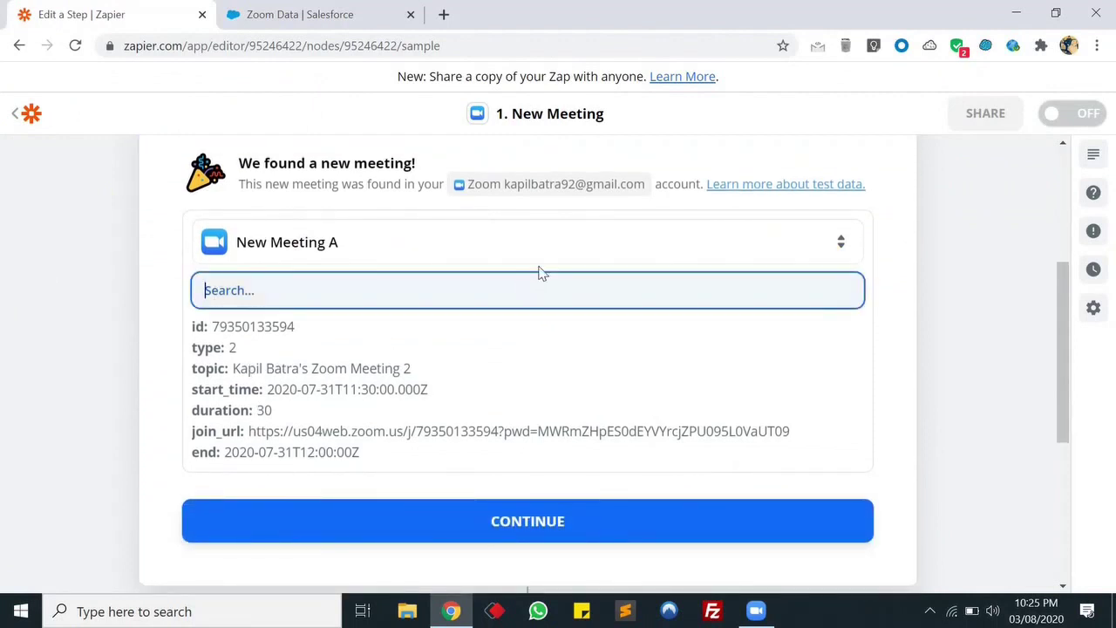
left_click(550, 259)
left_click(556, 477)
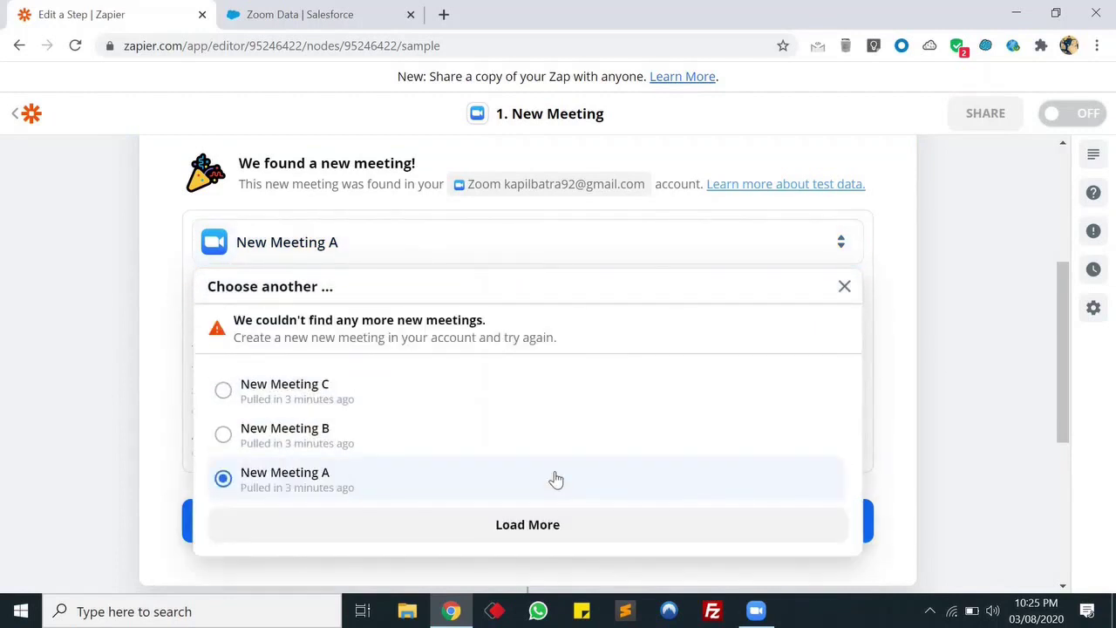
left_click(379, 395)
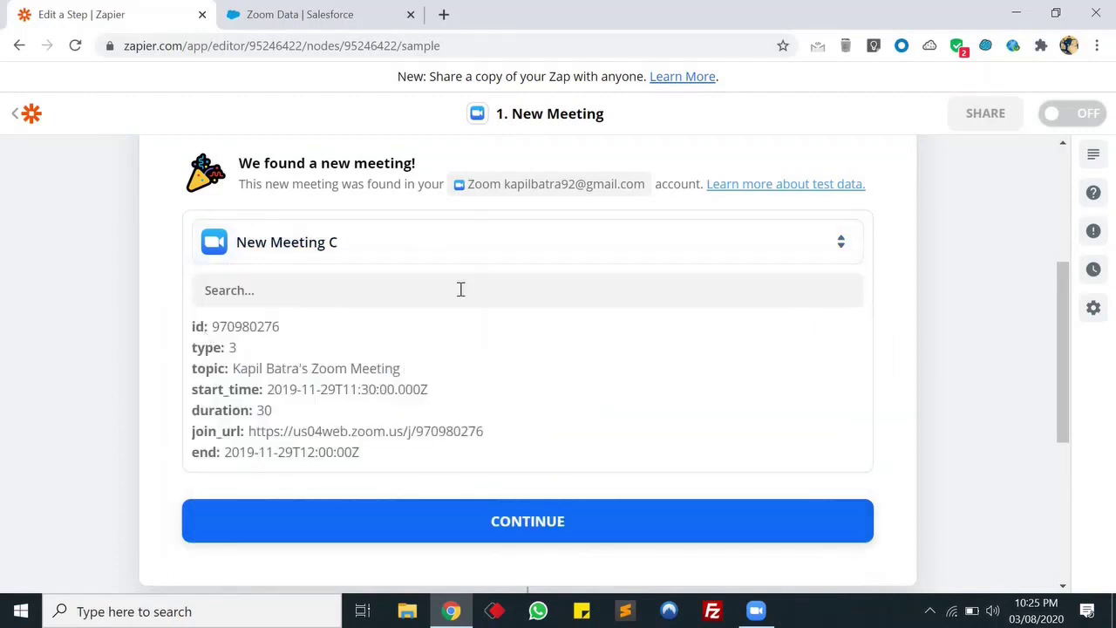
scroll(635, 346, "down", 2)
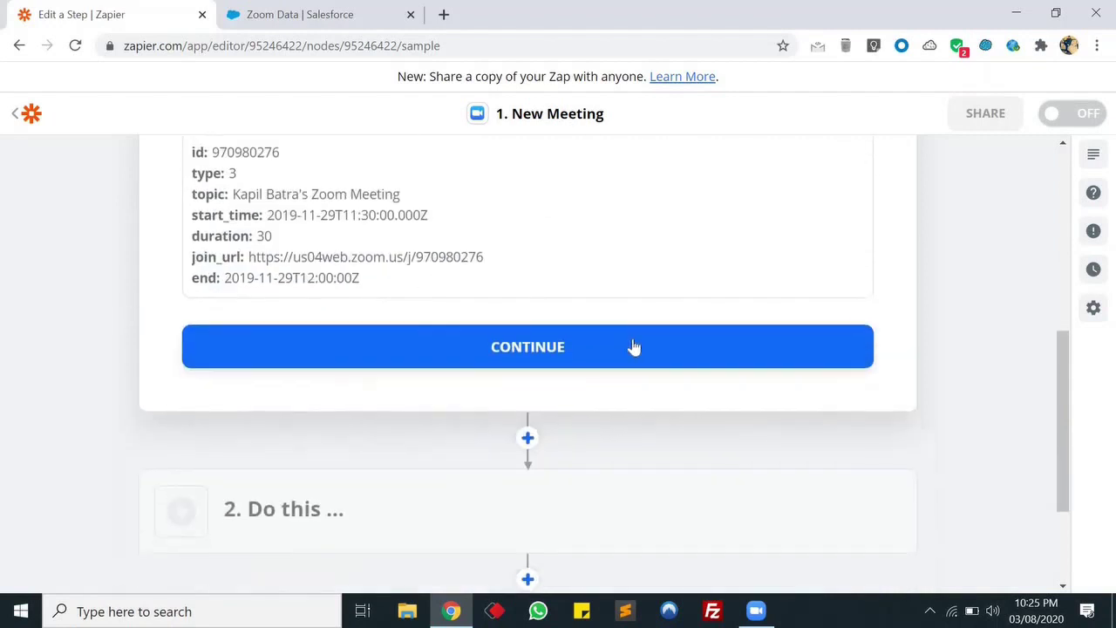
left_click(563, 346)
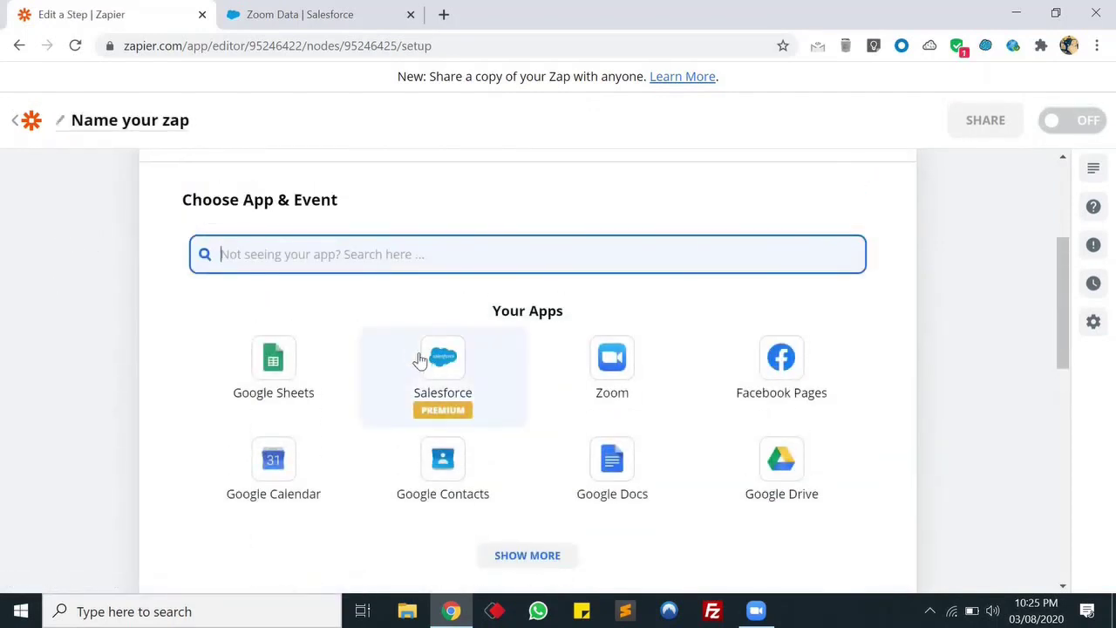
Step: Choose Salesforce as the action app with the Create Record event and continue
left_click(425, 362)
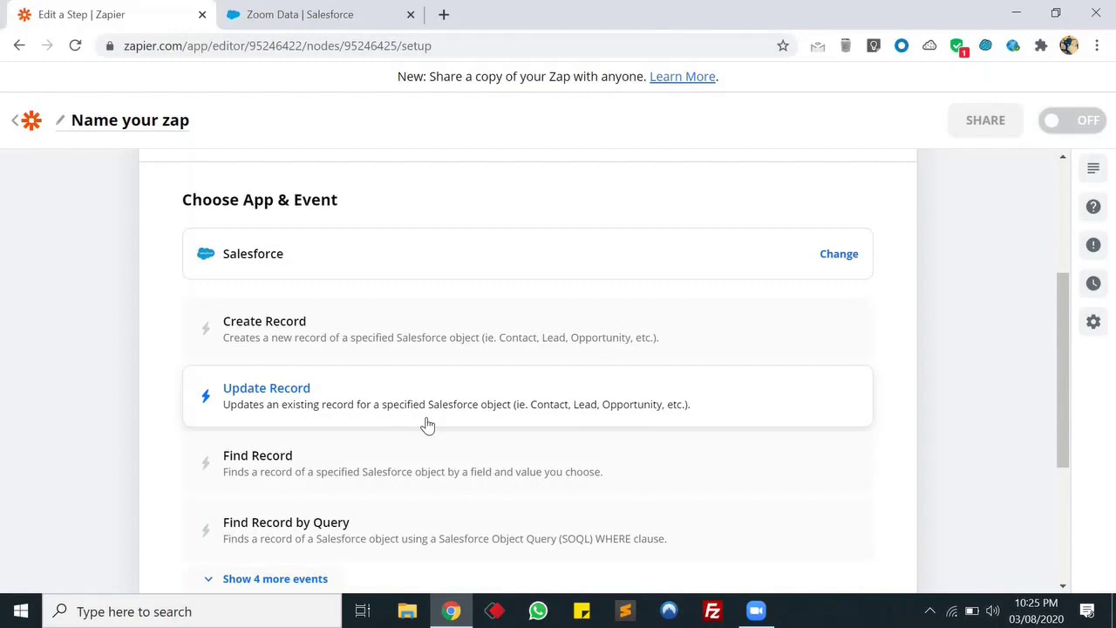
left_click(453, 330)
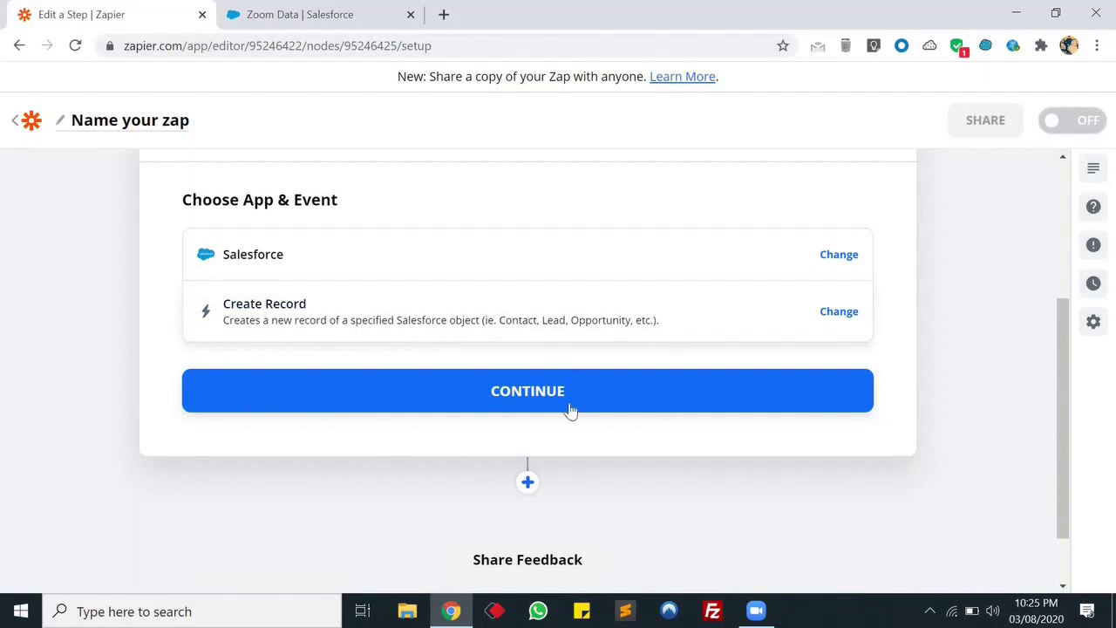
left_click(511, 393)
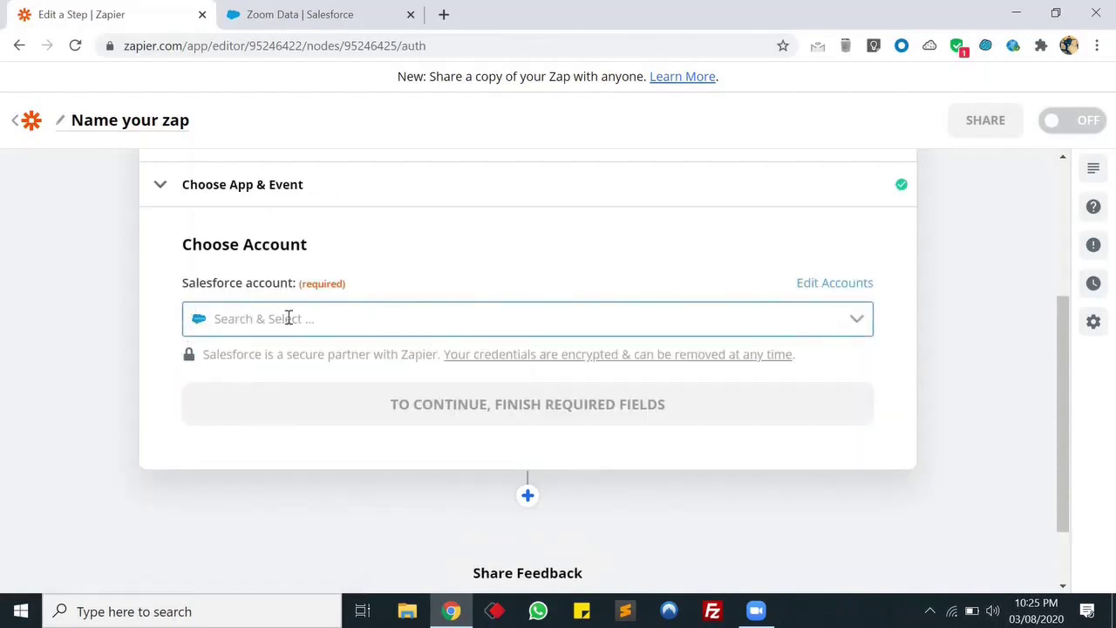
Step: Reconnect the expired Salesforce account using the production environment, allow Zapier access, and continue
left_click(346, 318)
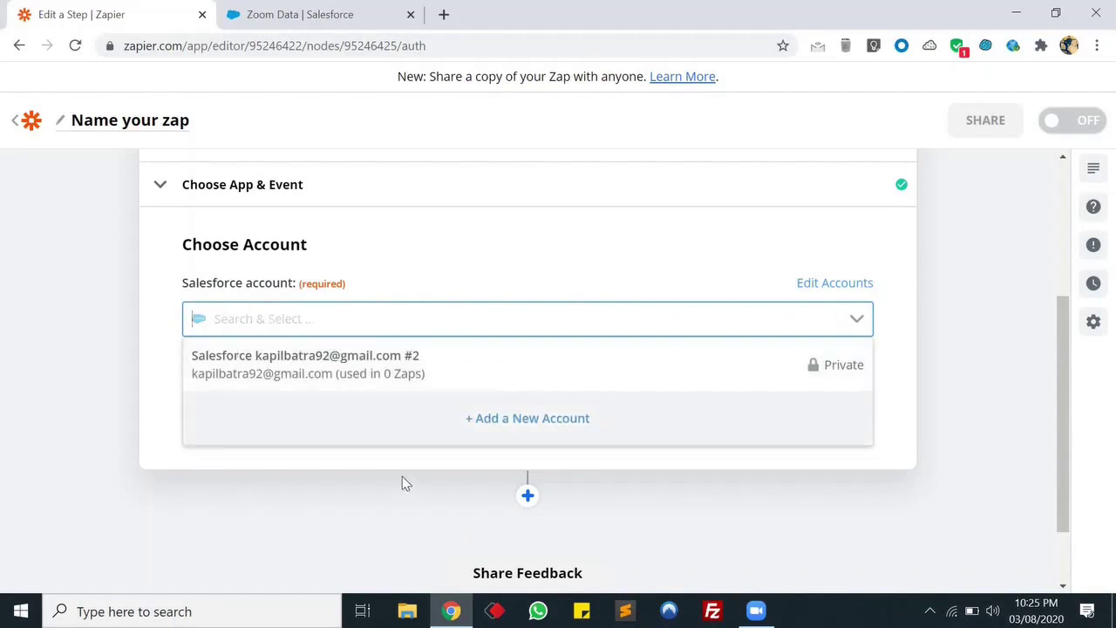
left_click(417, 370)
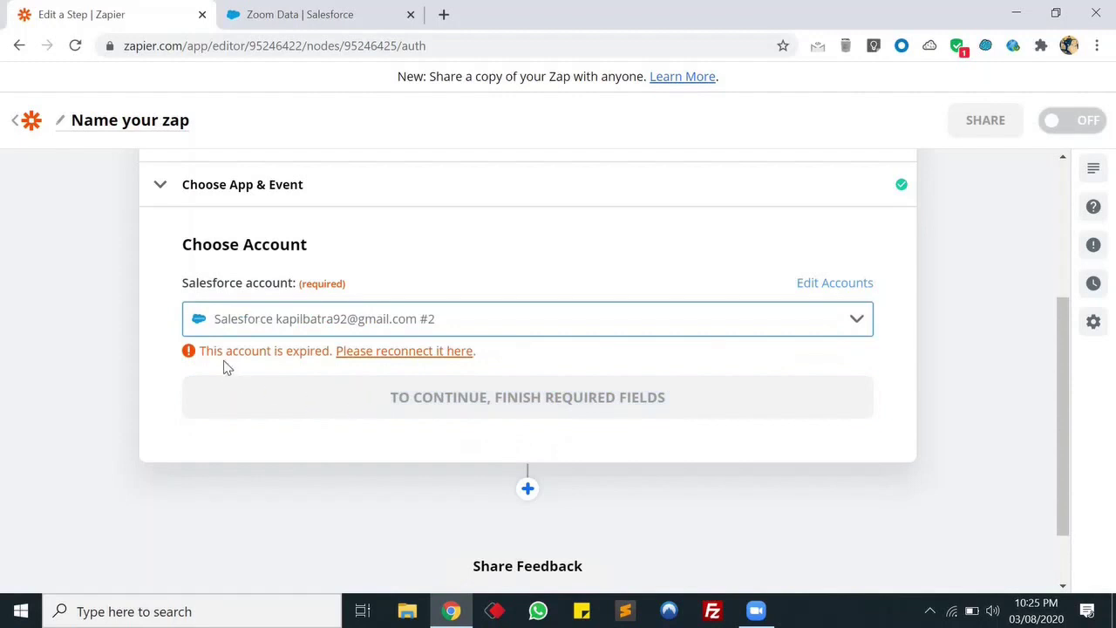
left_click(448, 356)
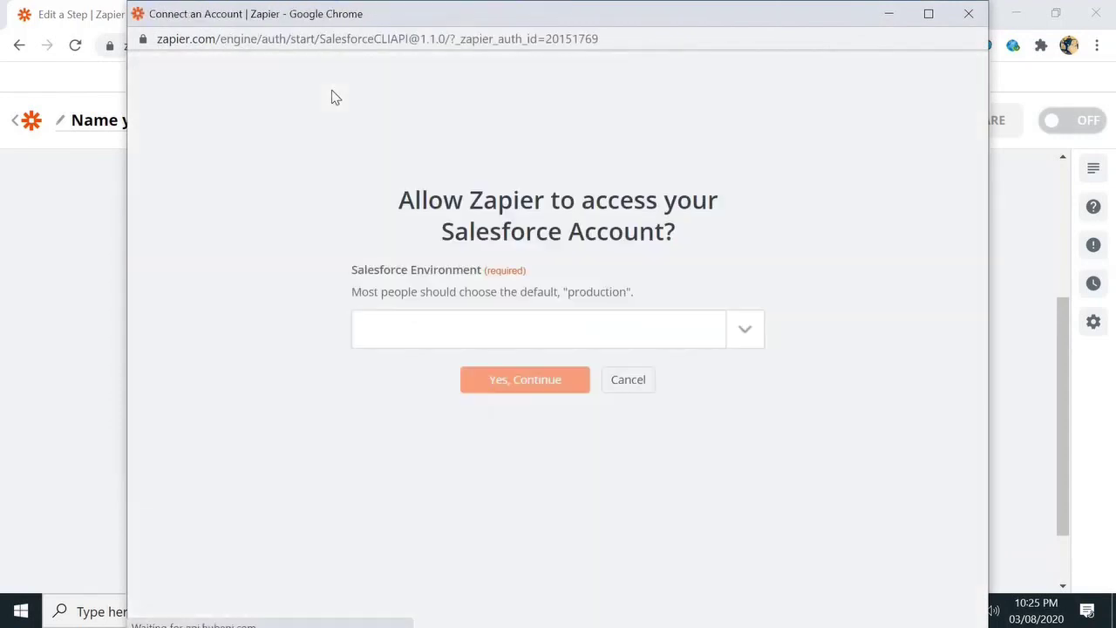
left_click(634, 331)
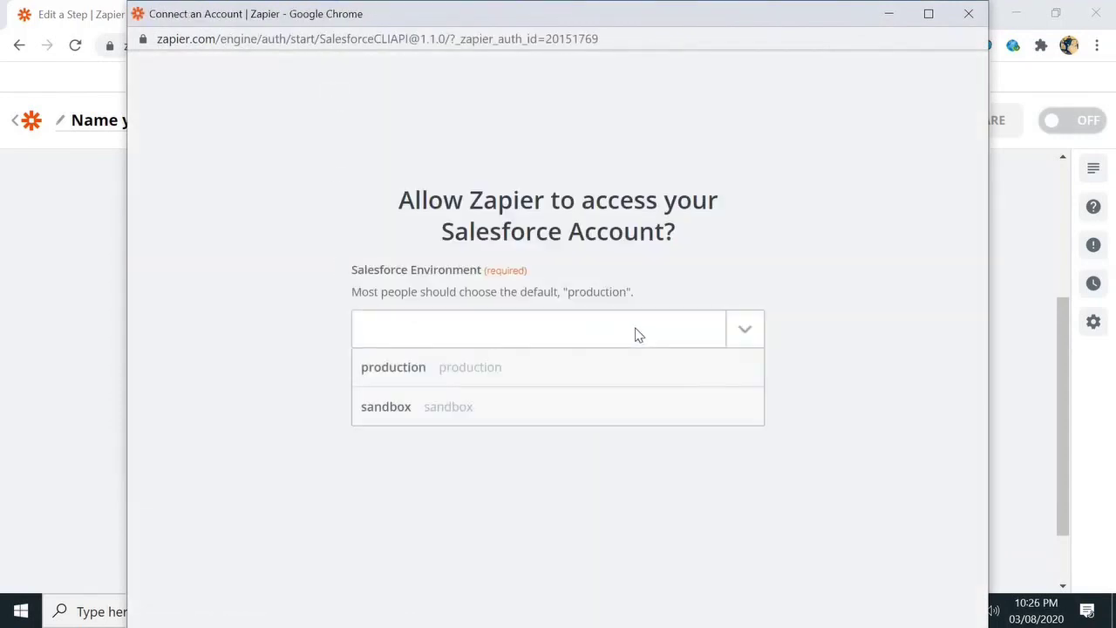
left_click(453, 366)
left_click(520, 380)
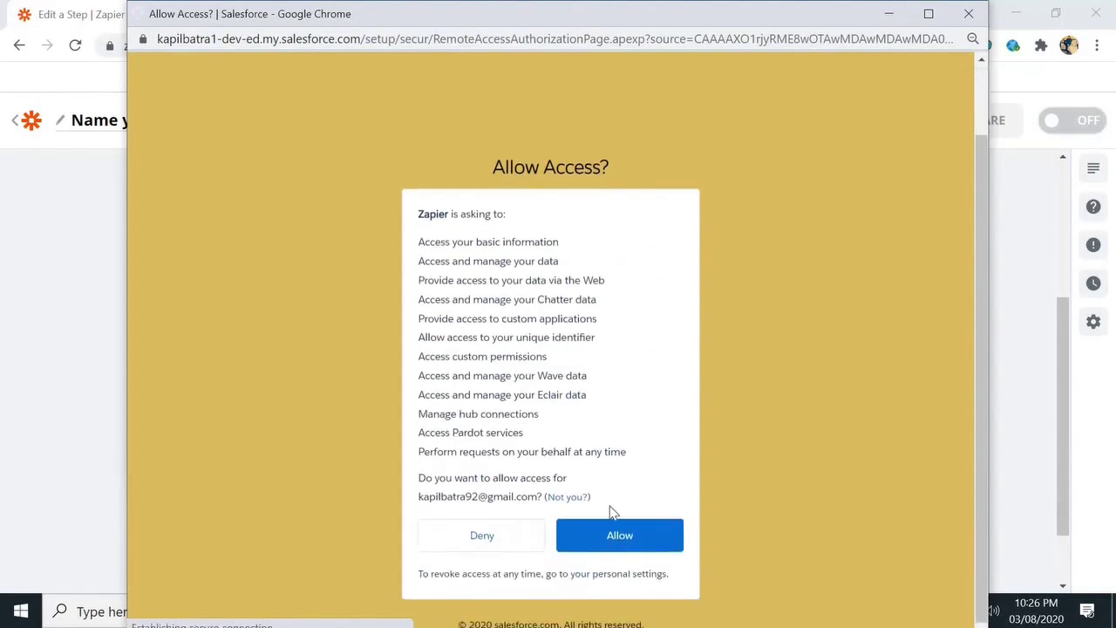
left_click(613, 529)
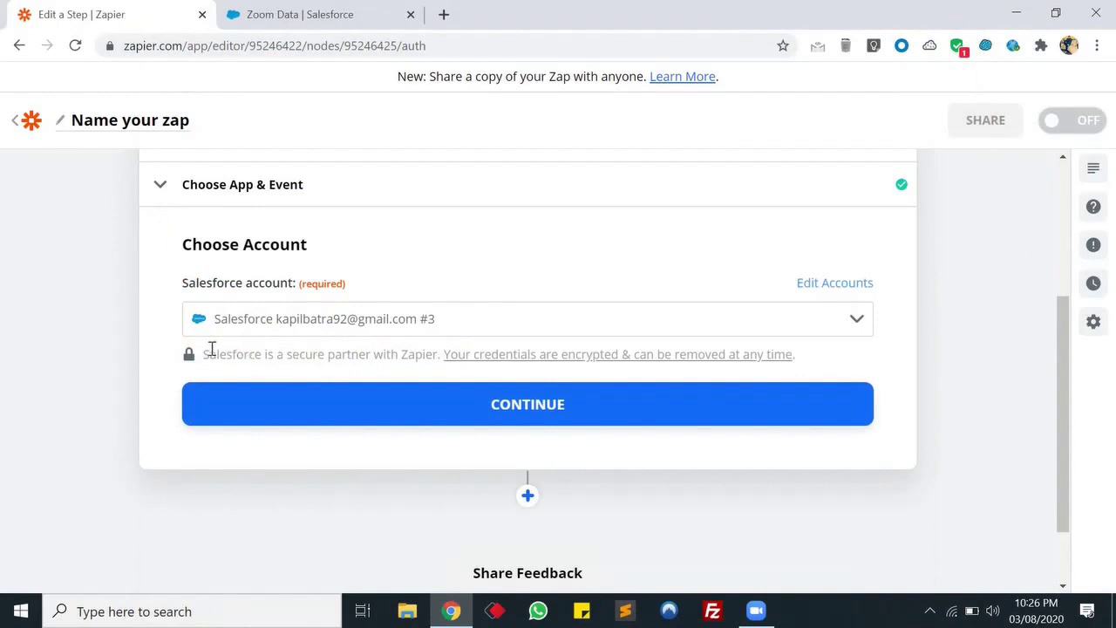
left_click(552, 410)
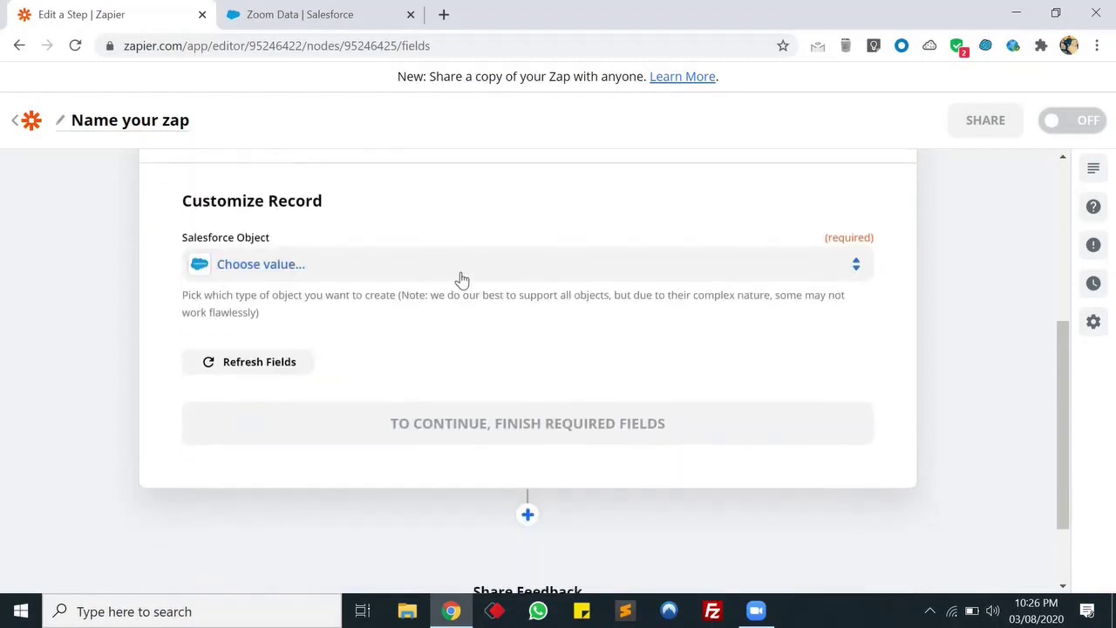
Step: Browse the Salesforce Object choices, including the Zoom trigger's custom meeting values
left_click(462, 279)
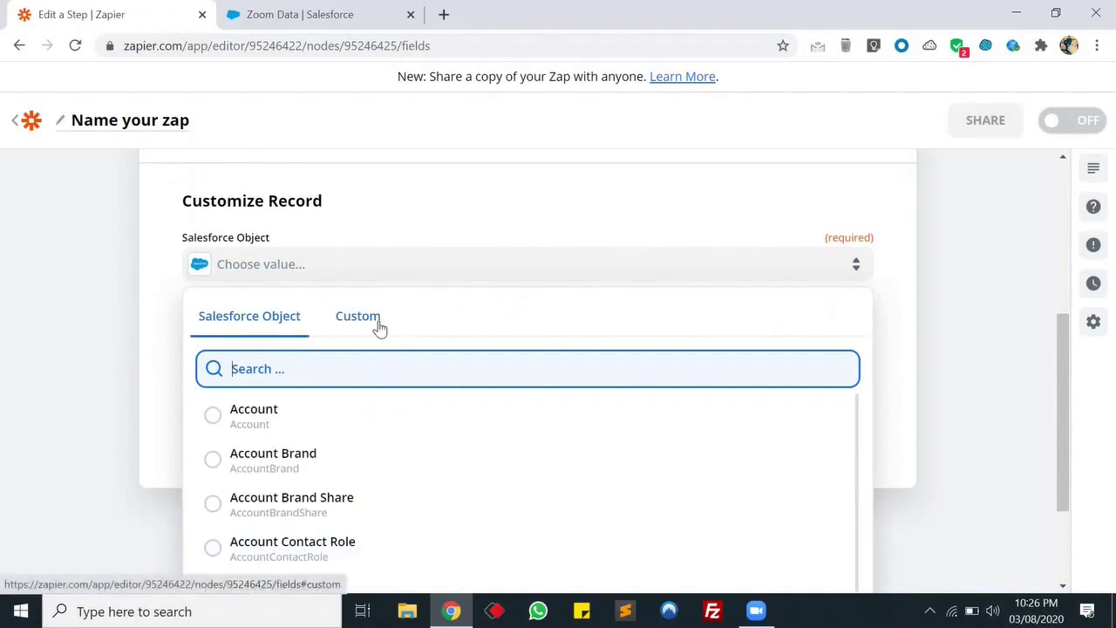
left_click(368, 319)
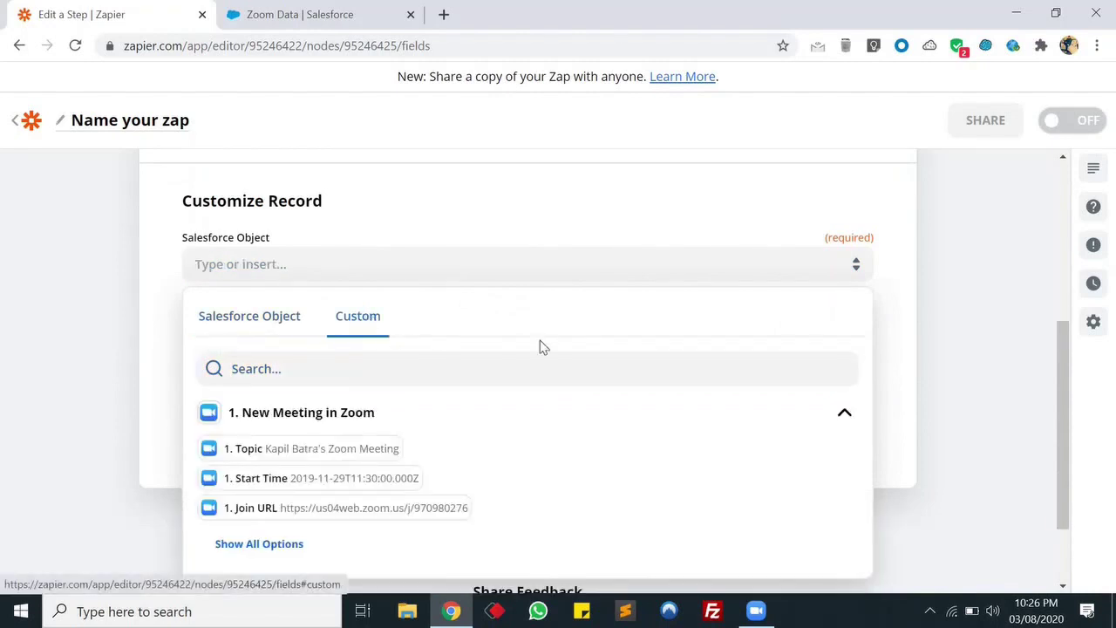
scroll(575, 349, "down", 1)
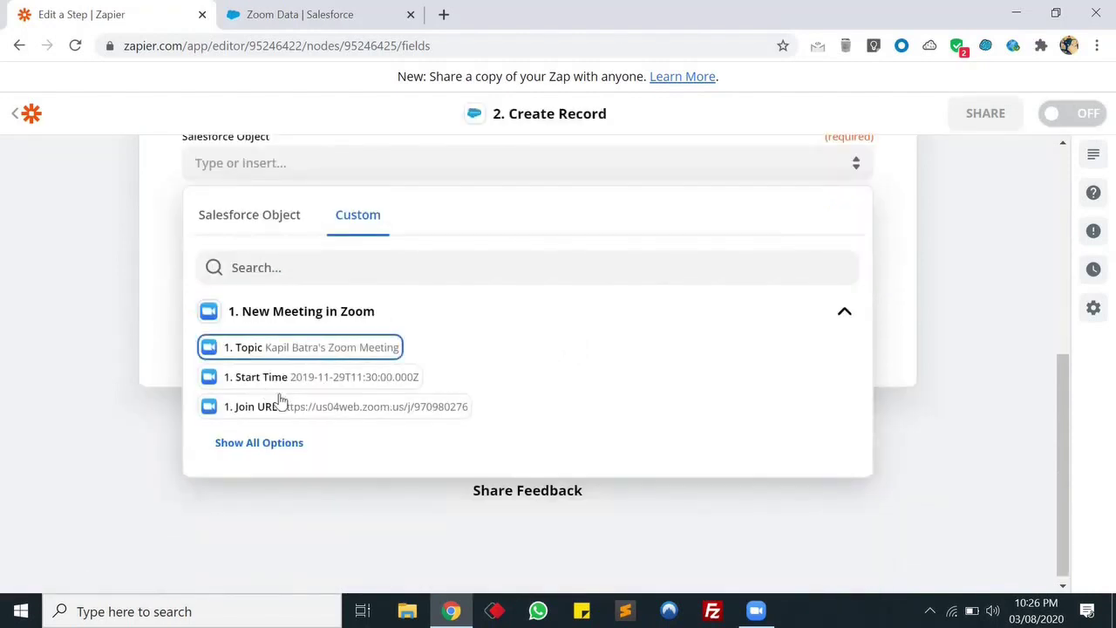
left_click(269, 445)
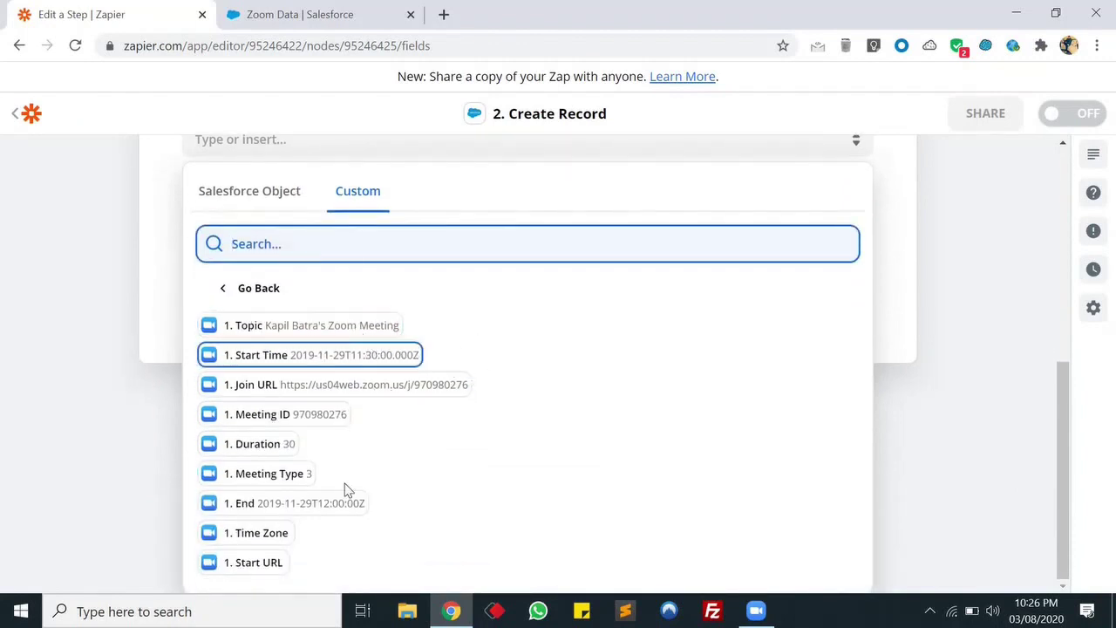
scroll(292, 418, "up", 2)
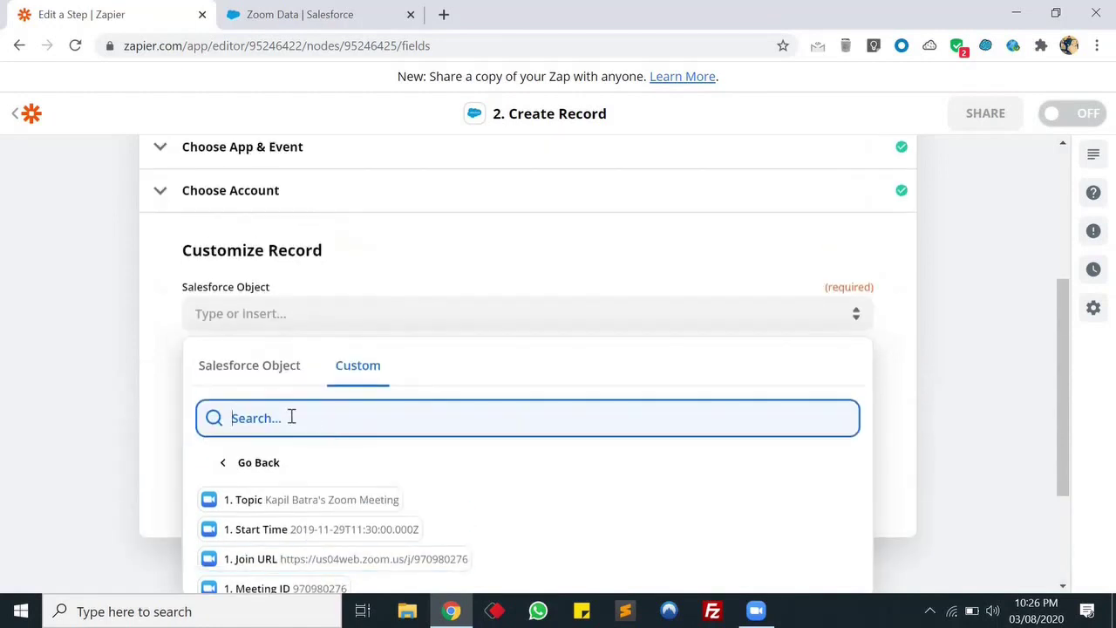
left_click(261, 373)
Step: Search the object list for 'Zoo' and select Zoom Data as the record type
scroll(406, 399, "down", 4)
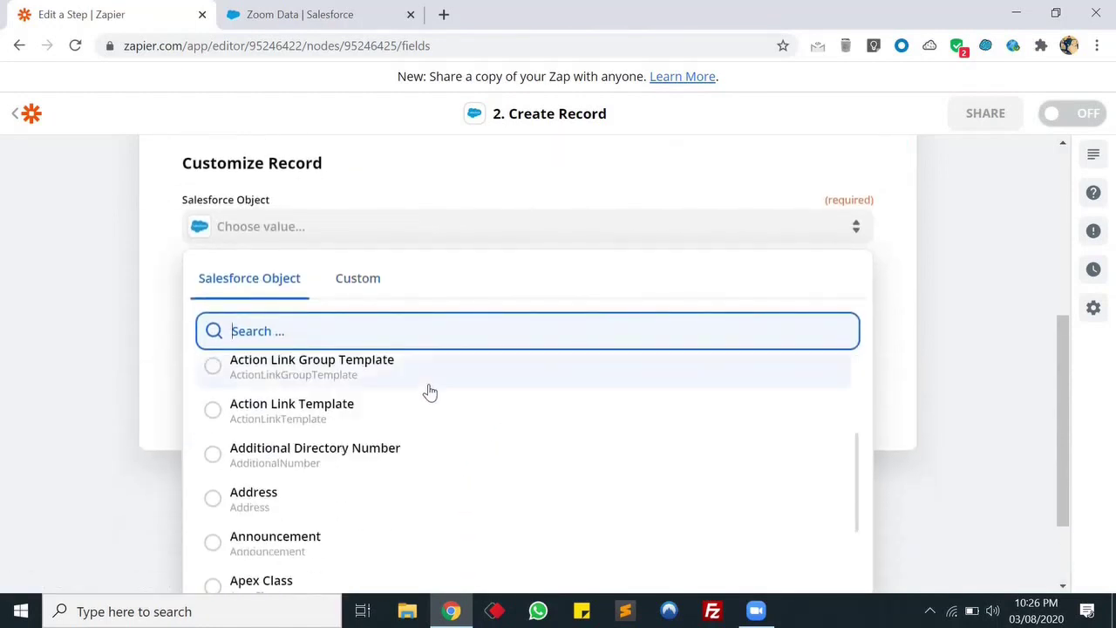
scroll(535, 374, "down", 5)
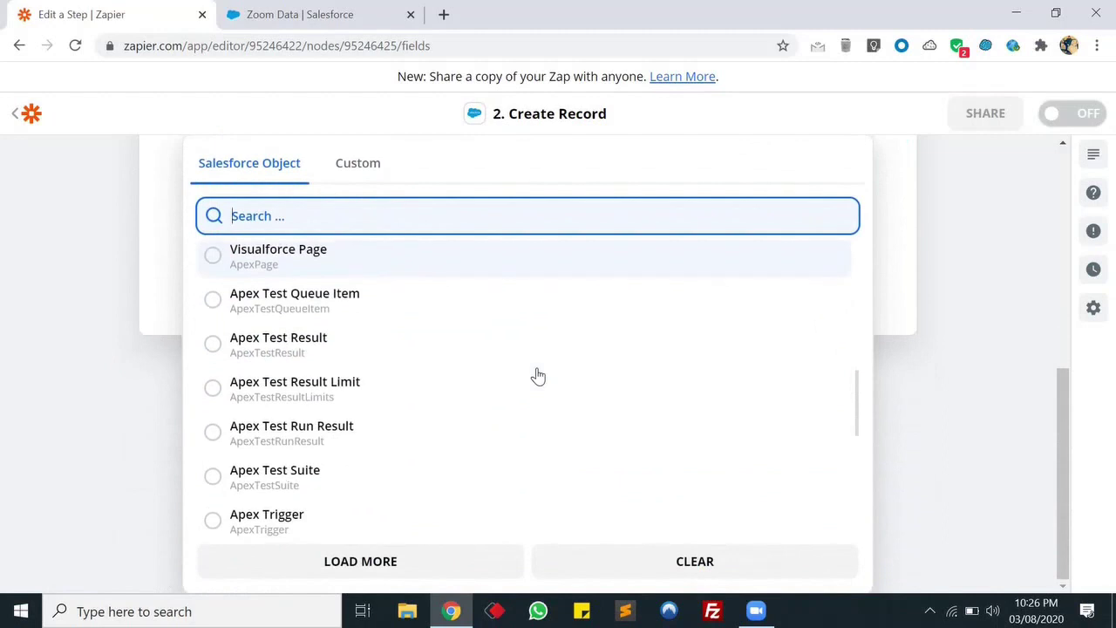
scroll(538, 376, "down", 12)
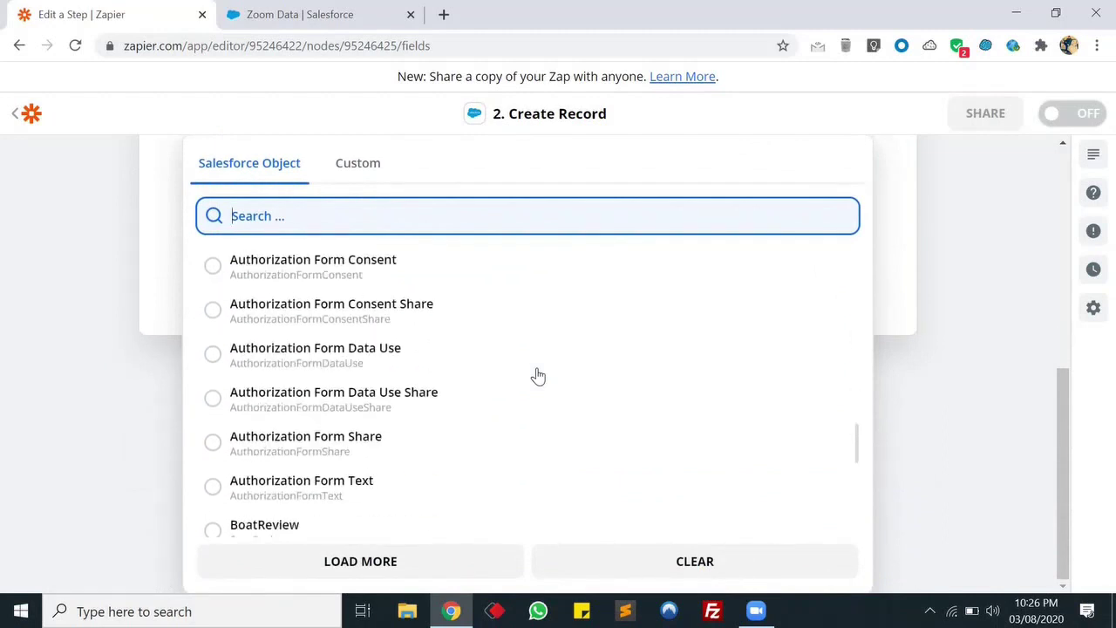
scroll(538, 376, "down", 8)
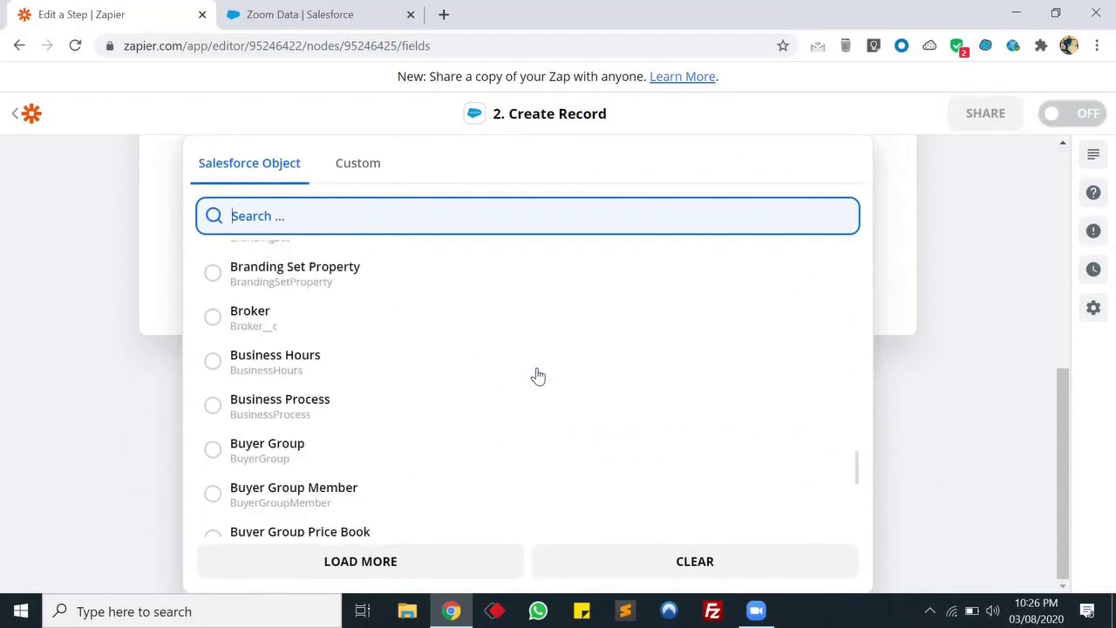
left_click(402, 209)
type("Zoom")
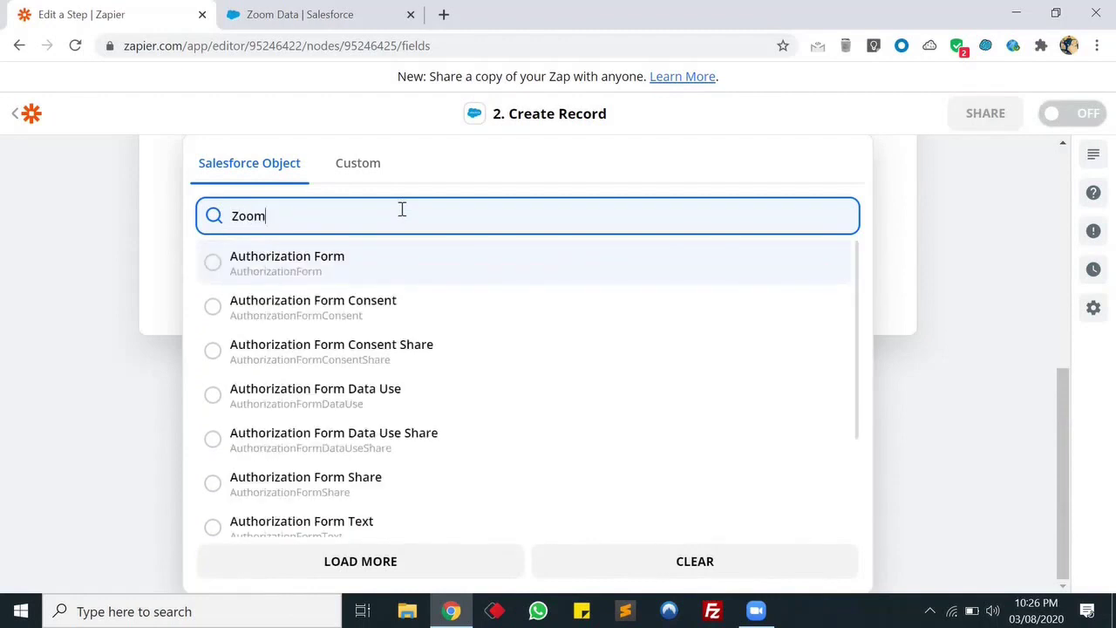
scroll(411, 339, "down", 2)
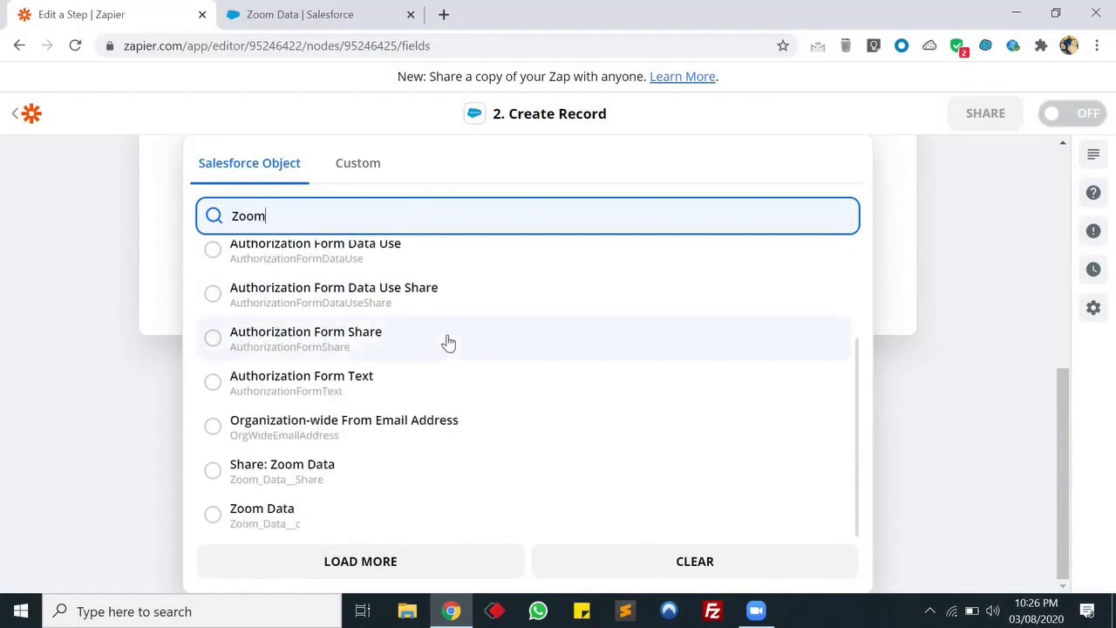
left_click(209, 516)
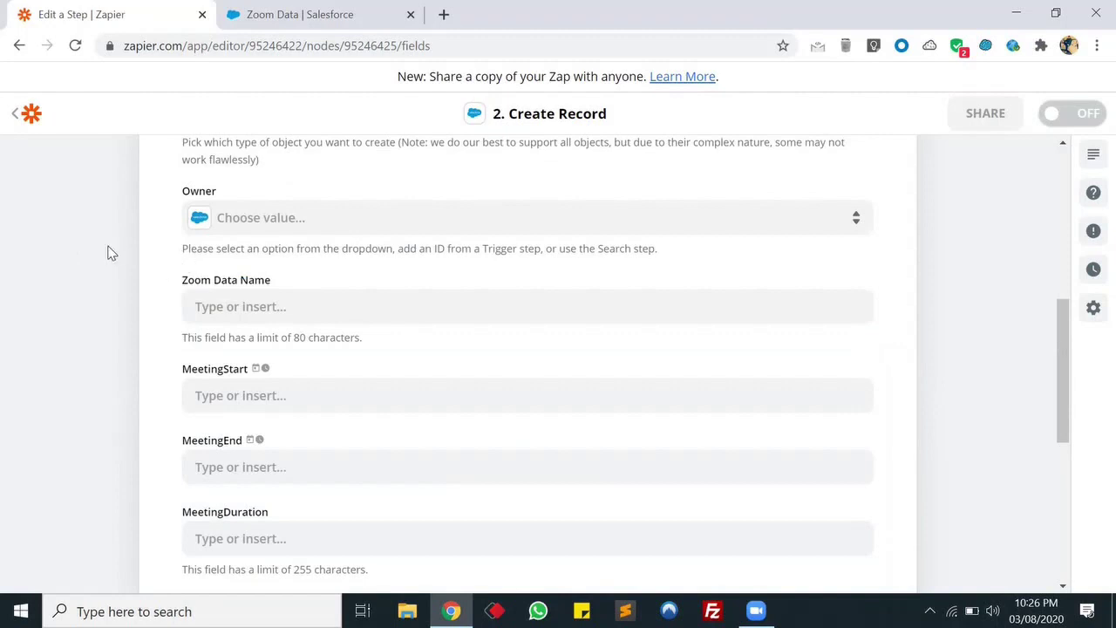
Step: Map Zoom Data Name to the meeting Topic and MeetingStart to its Start Time
left_click(245, 304)
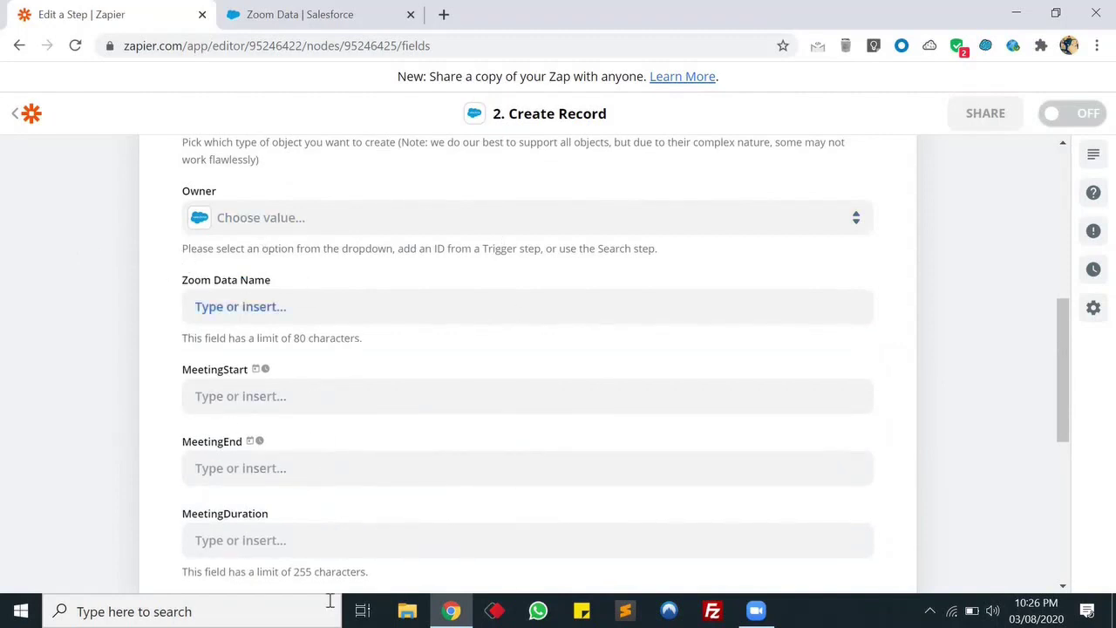
left_click(329, 301)
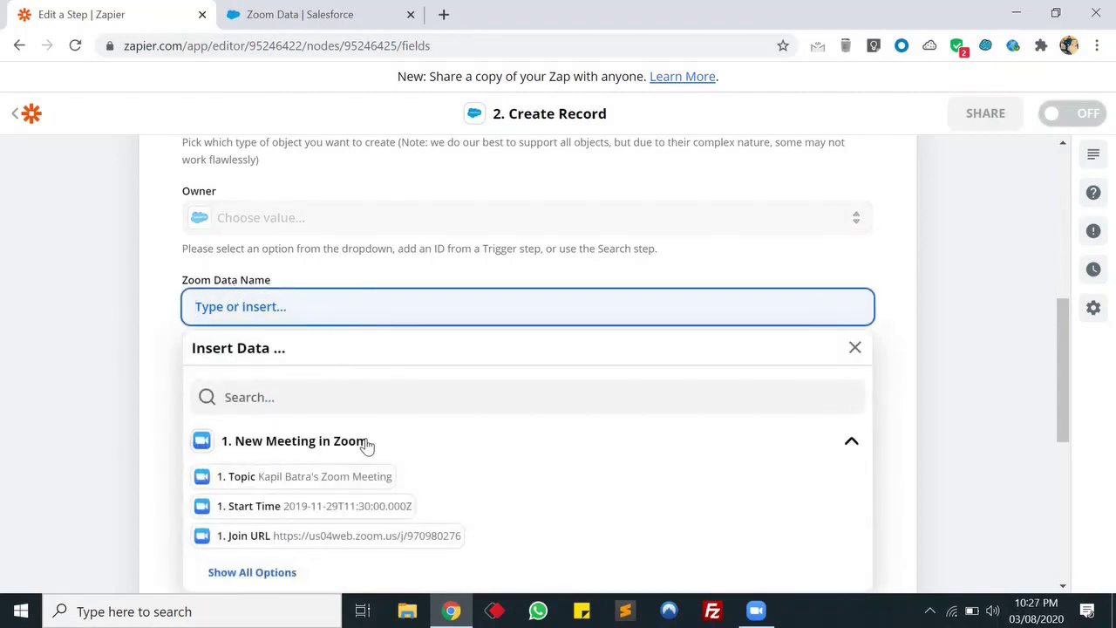
left_click(344, 476)
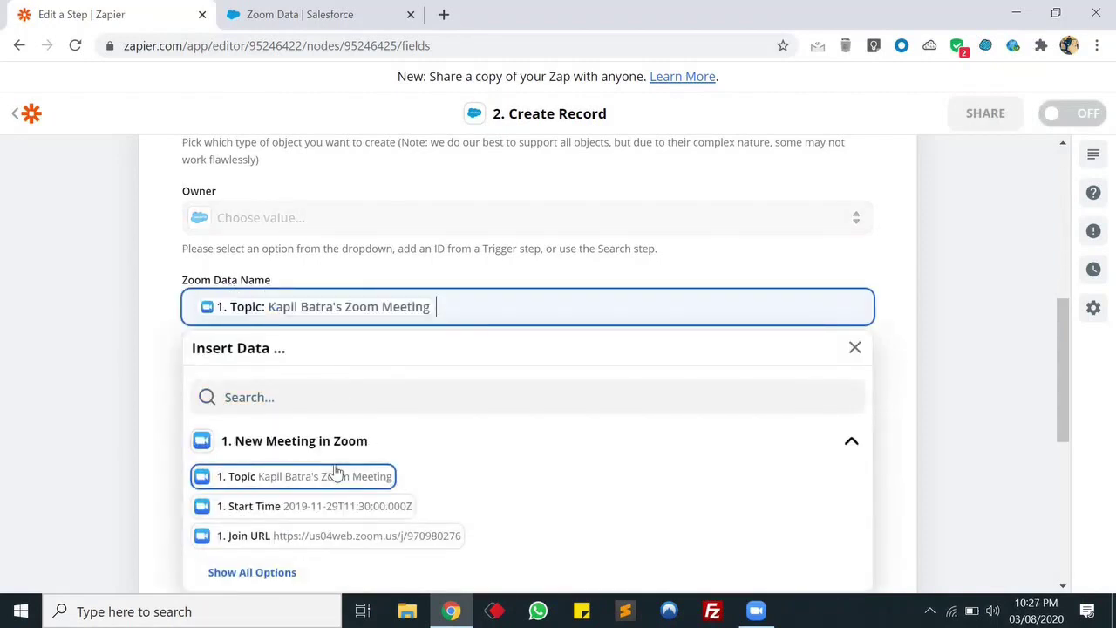
left_click(148, 403)
left_click(392, 394)
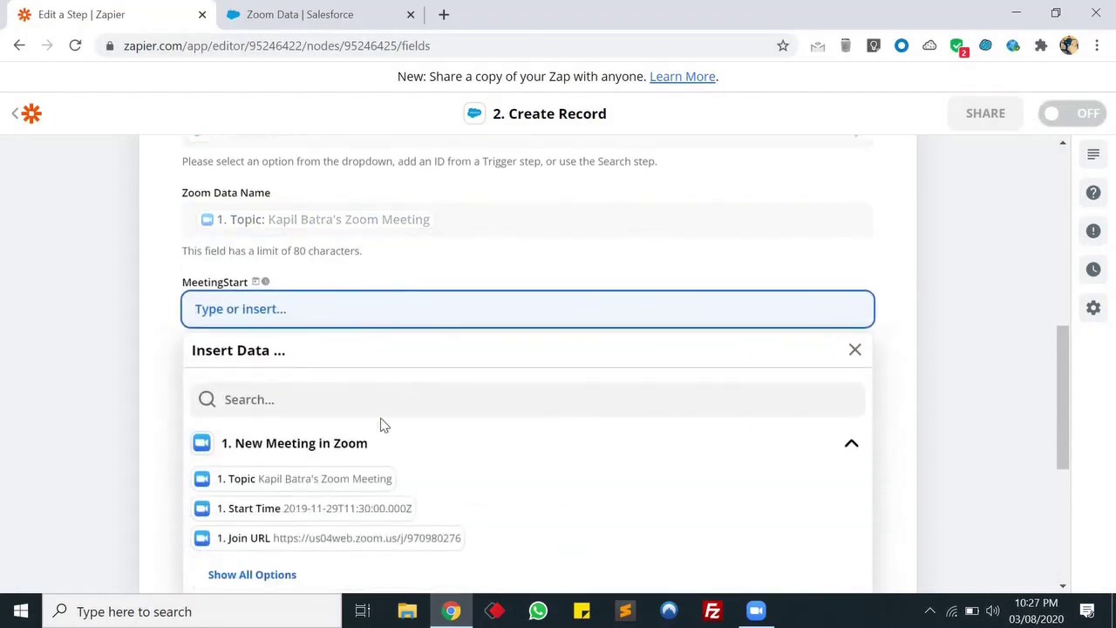
left_click(343, 425)
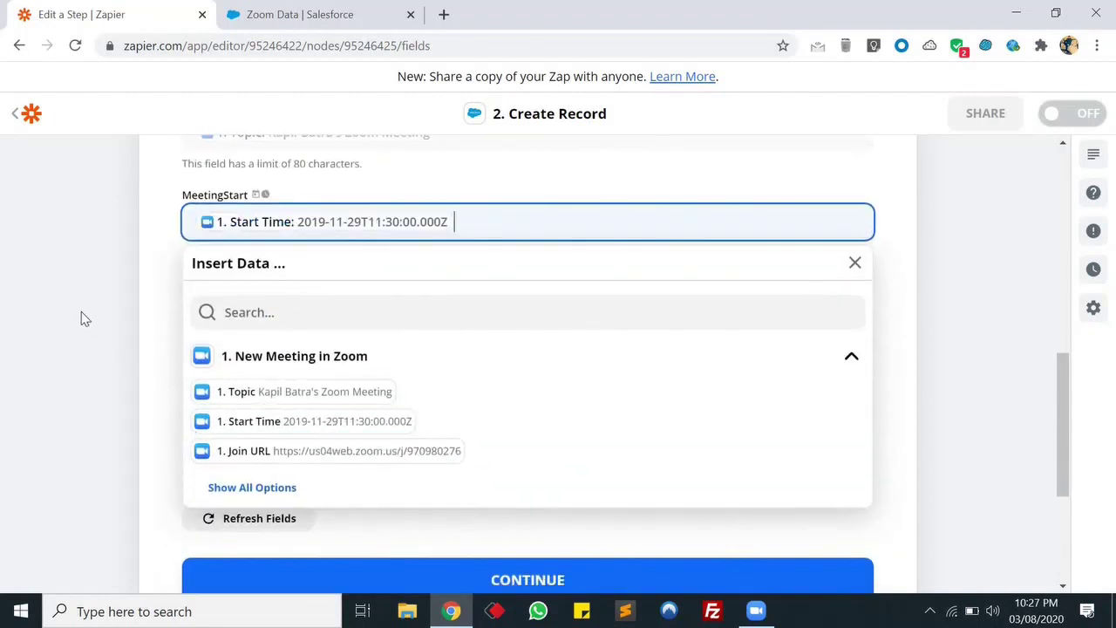
left_click(99, 312)
Step: Map MeetingEnd to the meeting's End time and MeetingDuration to its Duration
left_click(274, 294)
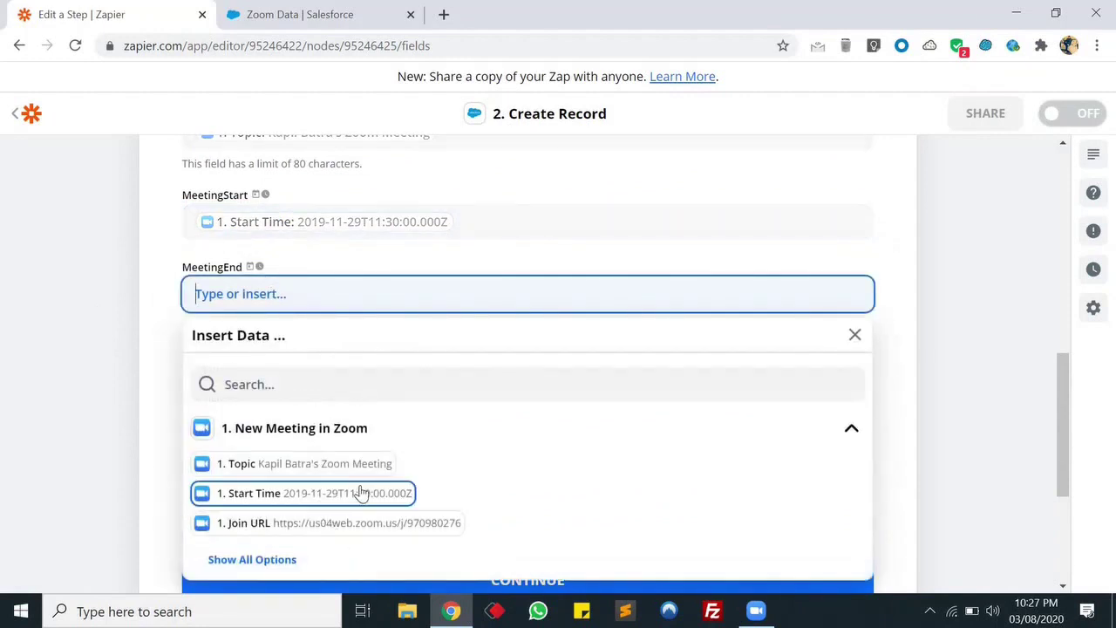
left_click(265, 560)
scroll(393, 485, "down", 2)
left_click(326, 471)
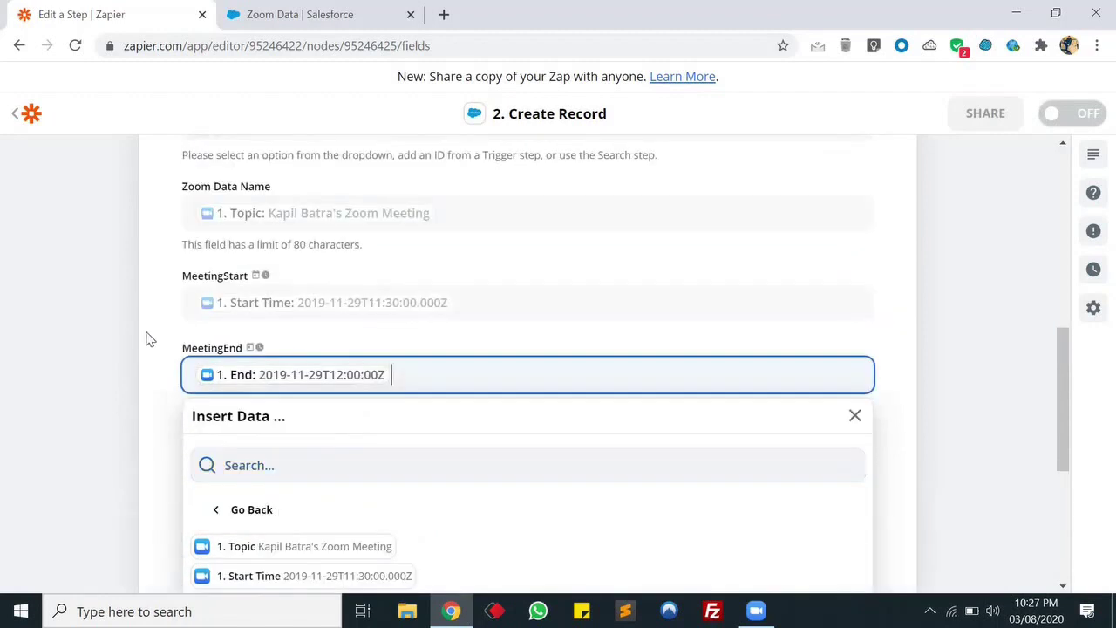
left_click(118, 347)
scroll(366, 355, "down", 1)
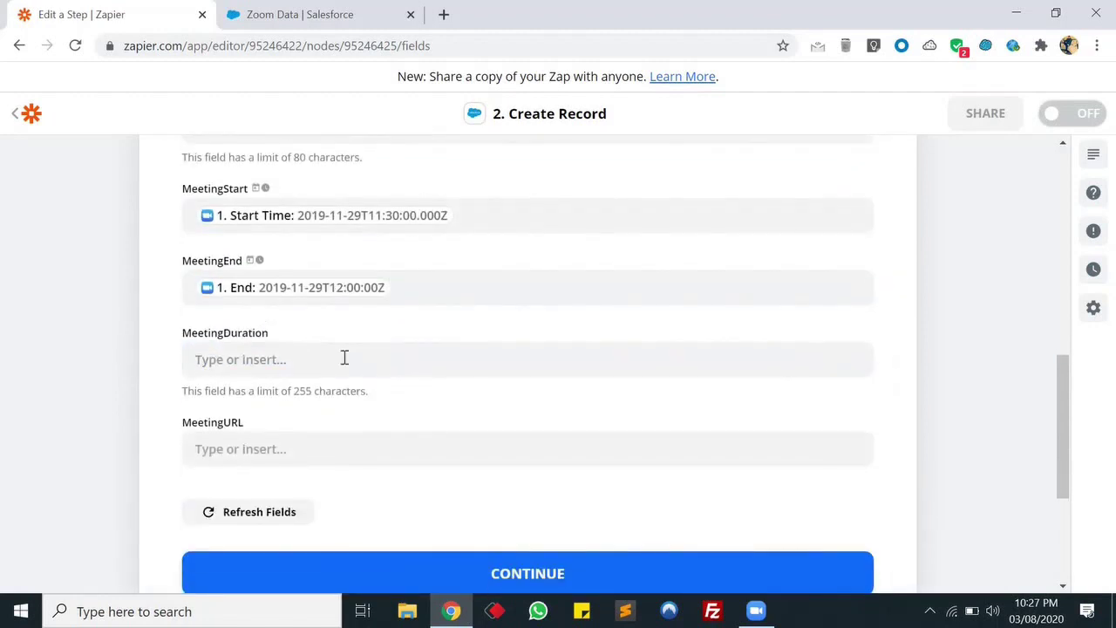
left_click(345, 358)
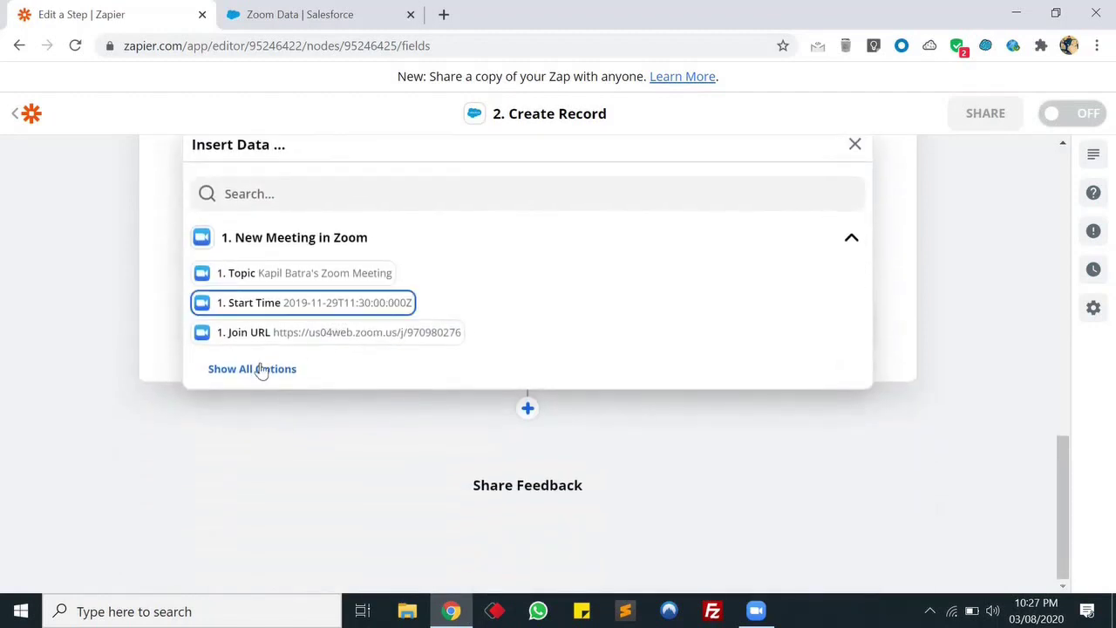
left_click(260, 369)
left_click(258, 395)
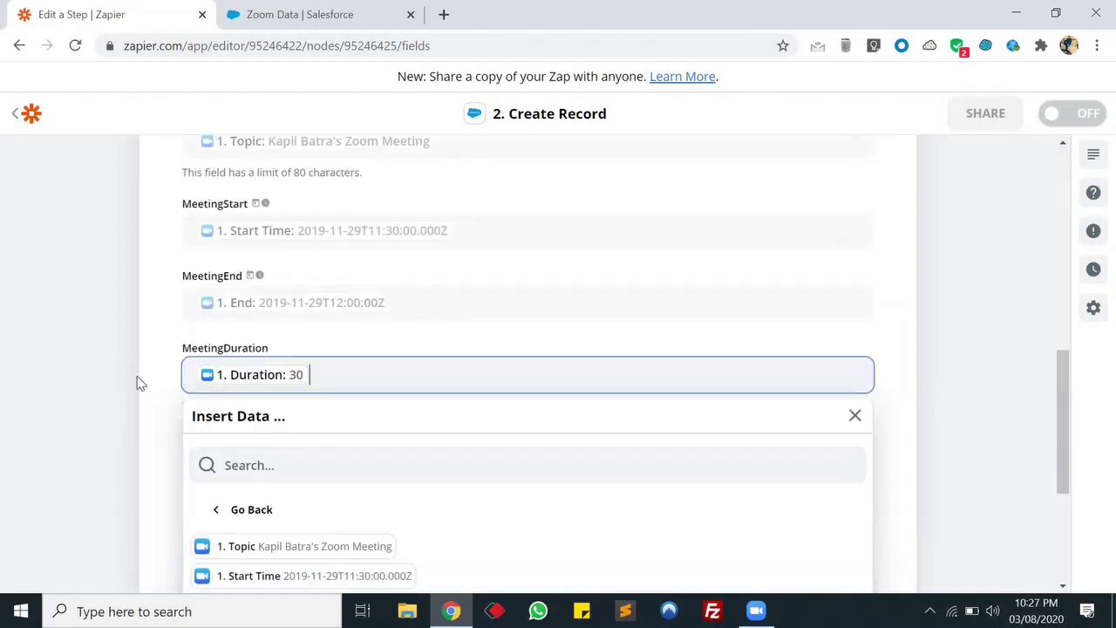
left_click(100, 376)
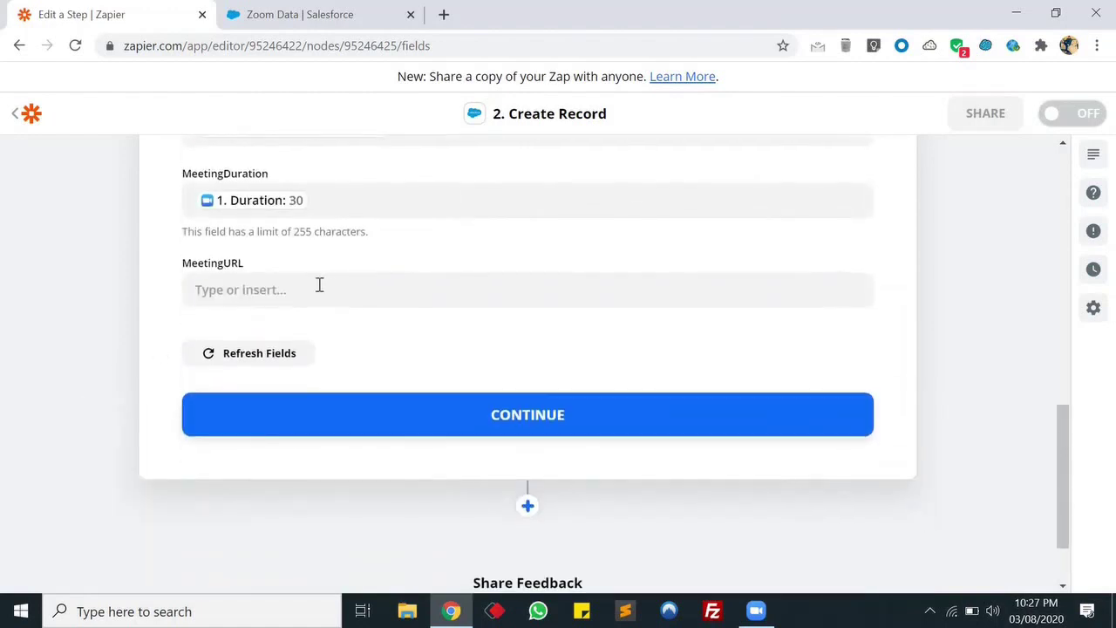
Step: Map MeetingURL to the meeting's Join URL
left_click(316, 288)
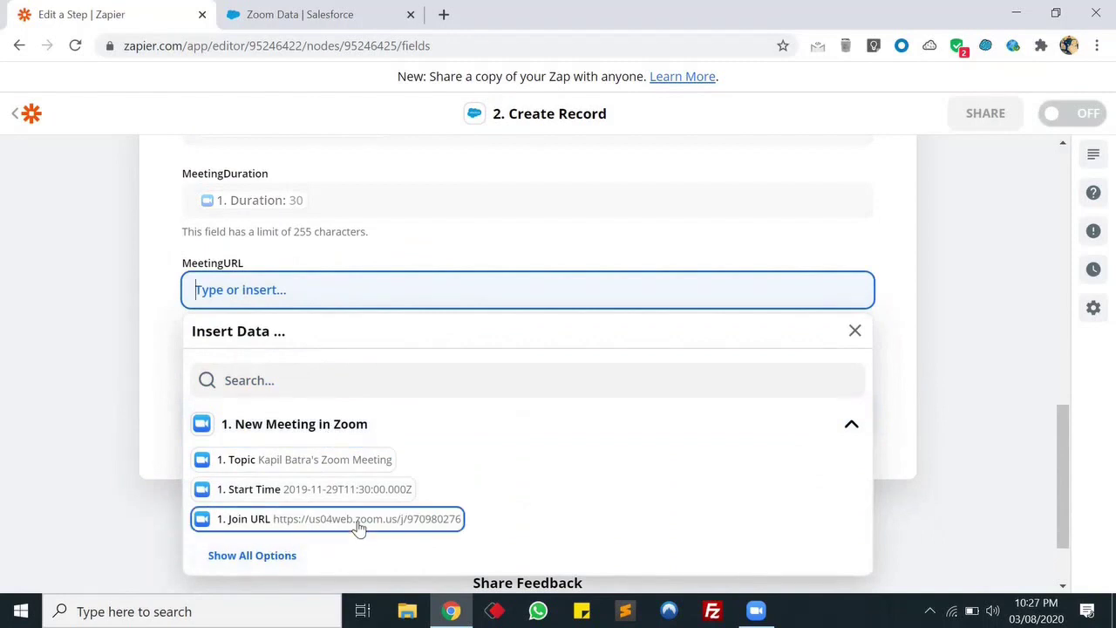
left_click(262, 555)
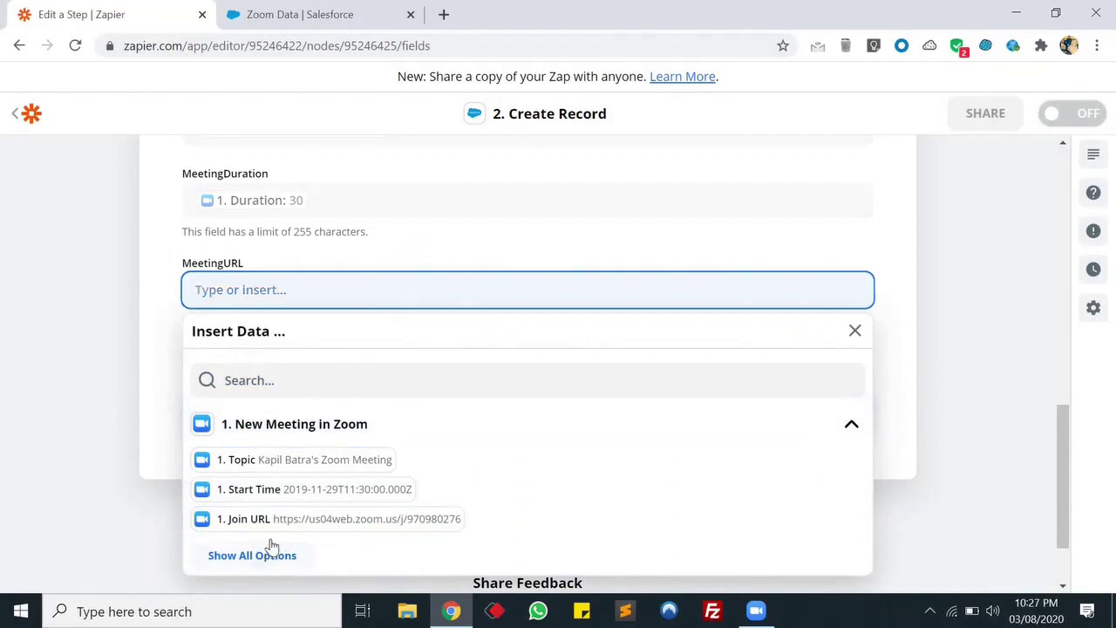
scroll(362, 431, "down", 1)
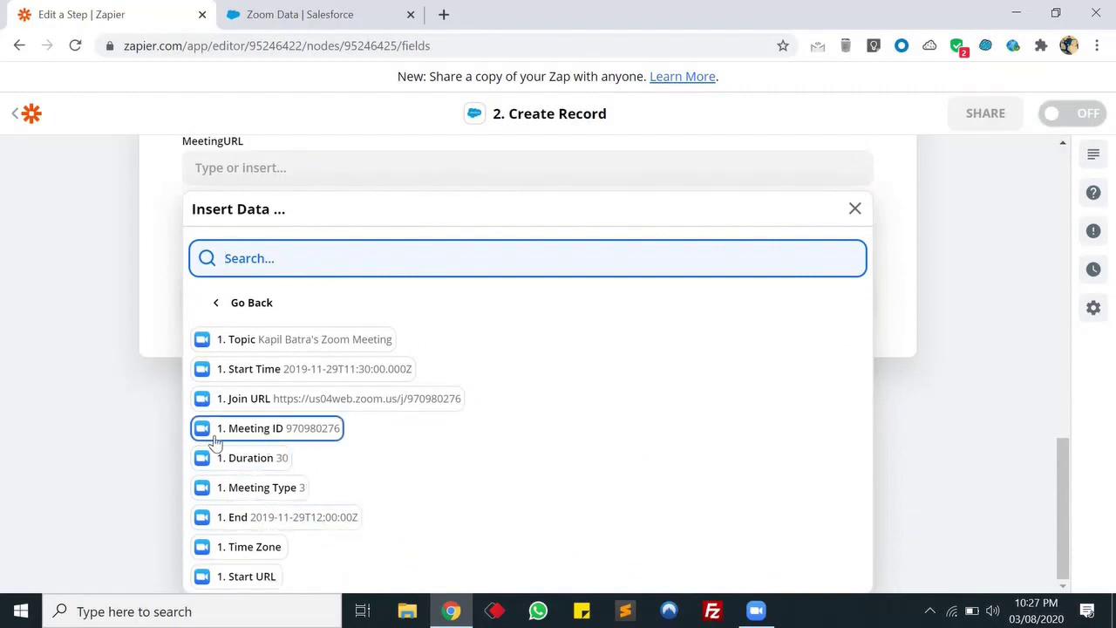
left_click(107, 294)
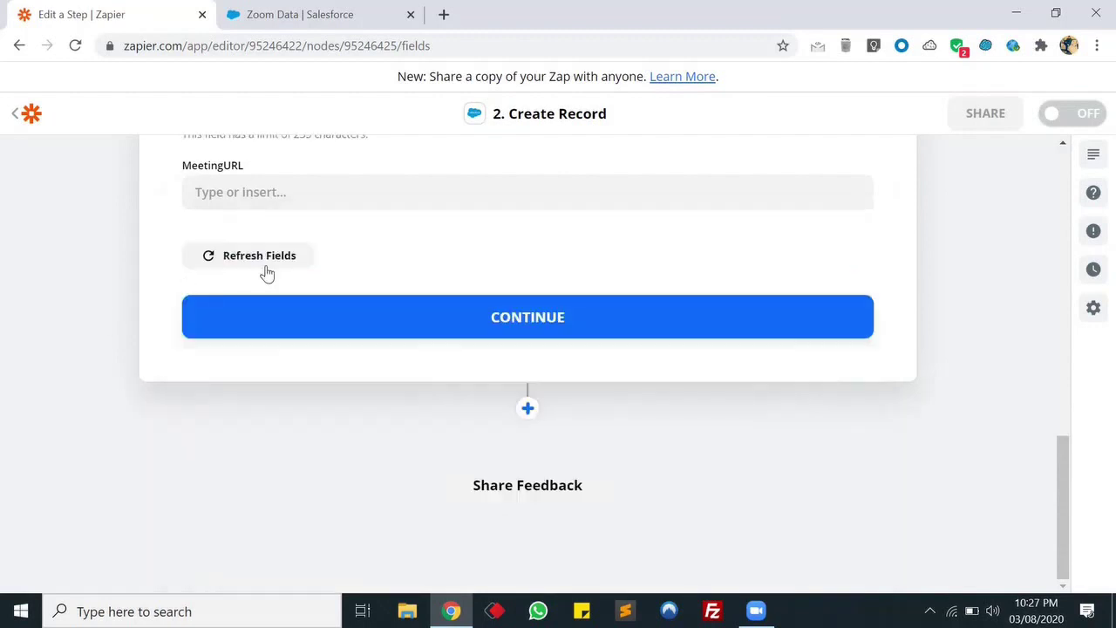
left_click(312, 195)
left_click(259, 424)
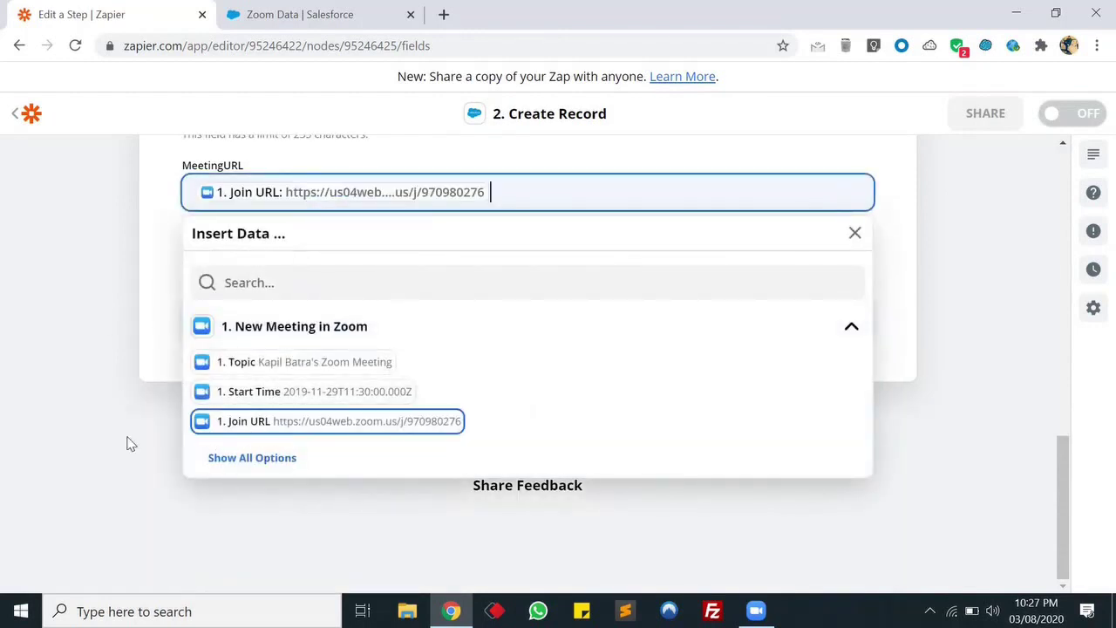
left_click(75, 357)
Step: Review the mapped Create Record fields and continue to the test
scroll(366, 366, "up", 3)
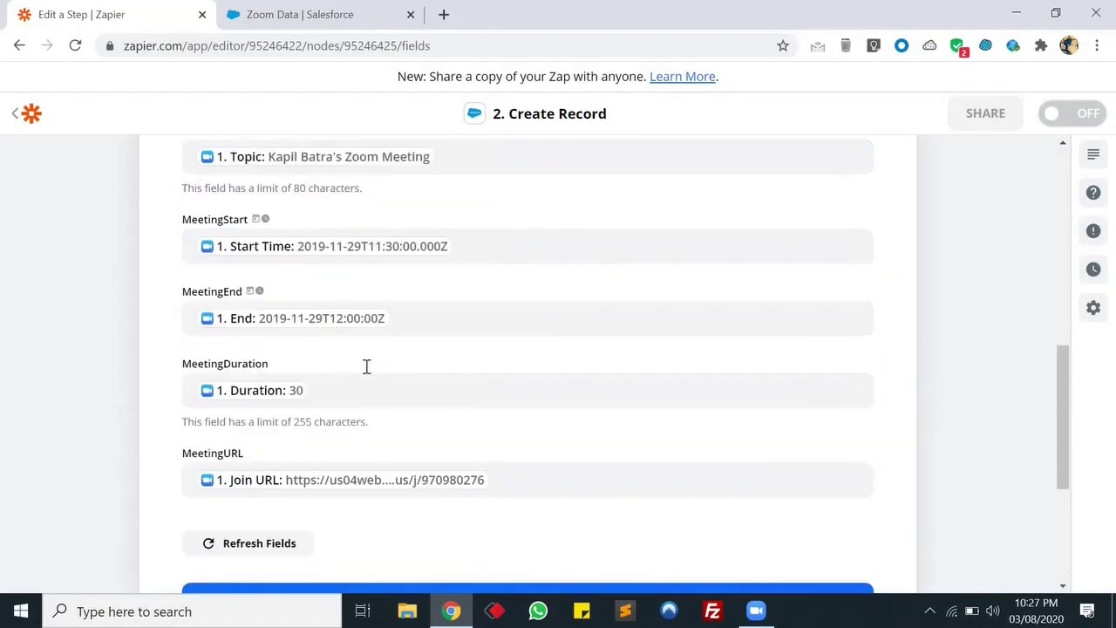
scroll(367, 366, "up", 3)
scroll(364, 349, "down", 2)
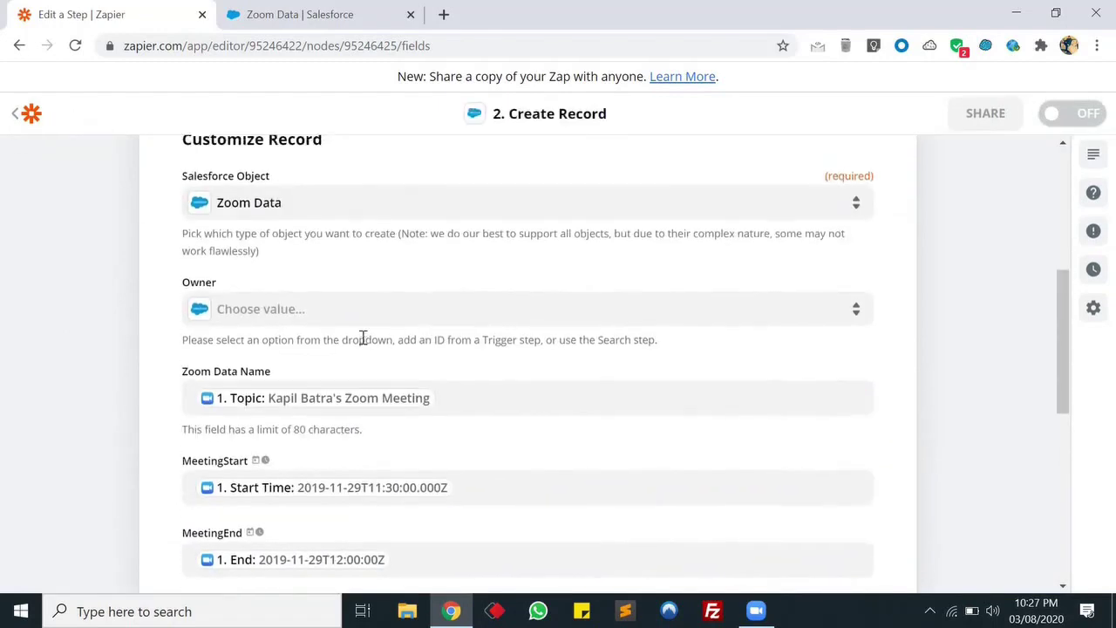
scroll(364, 338, "up", 4)
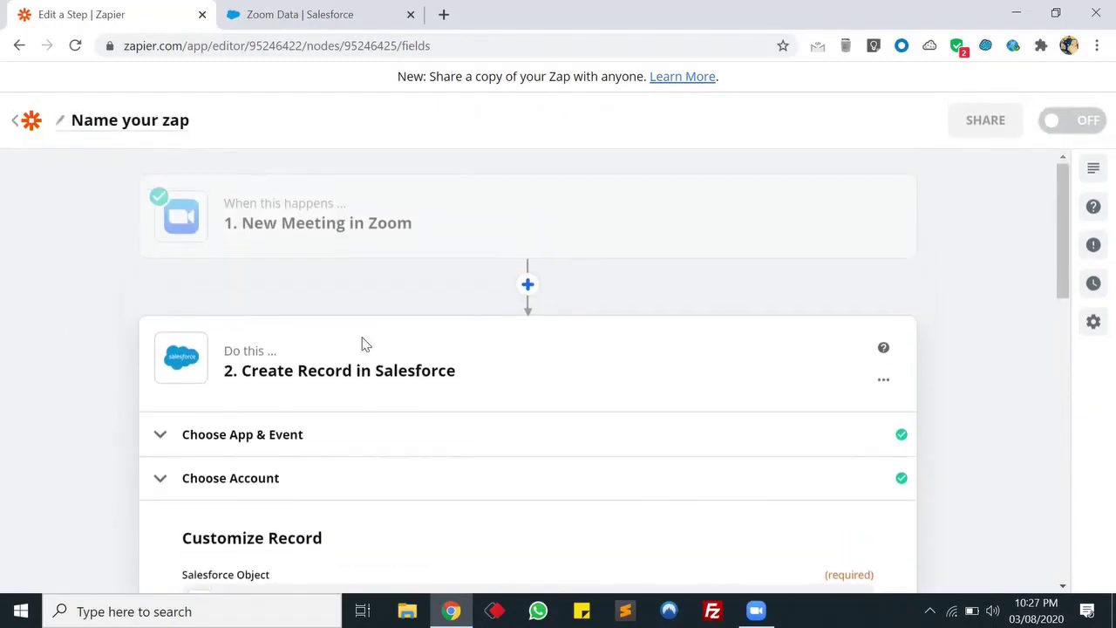
scroll(361, 345, "down", 10)
left_click(551, 319)
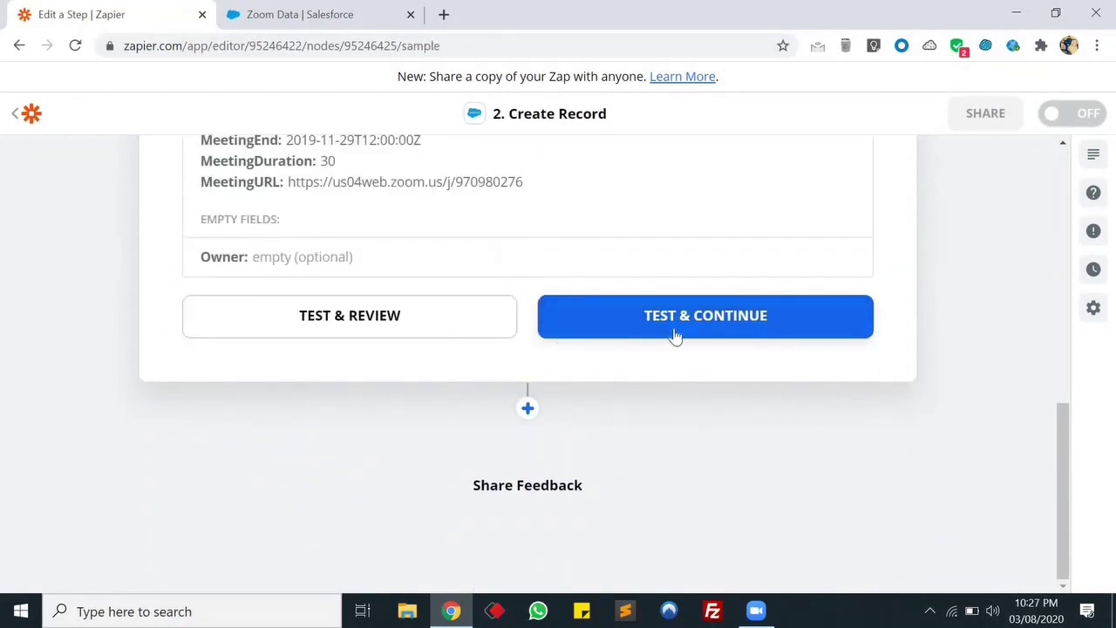
Step: Send a test Zoom Data record to Salesforce and review its start, end, duration and URL
left_click(668, 333)
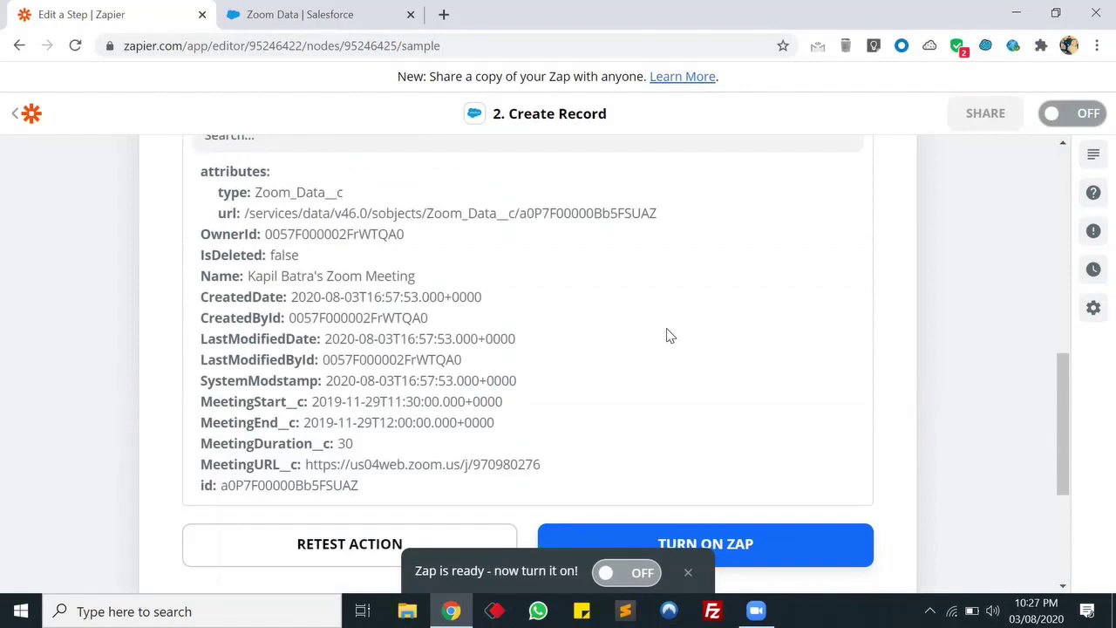
scroll(166, 448, "up", 2)
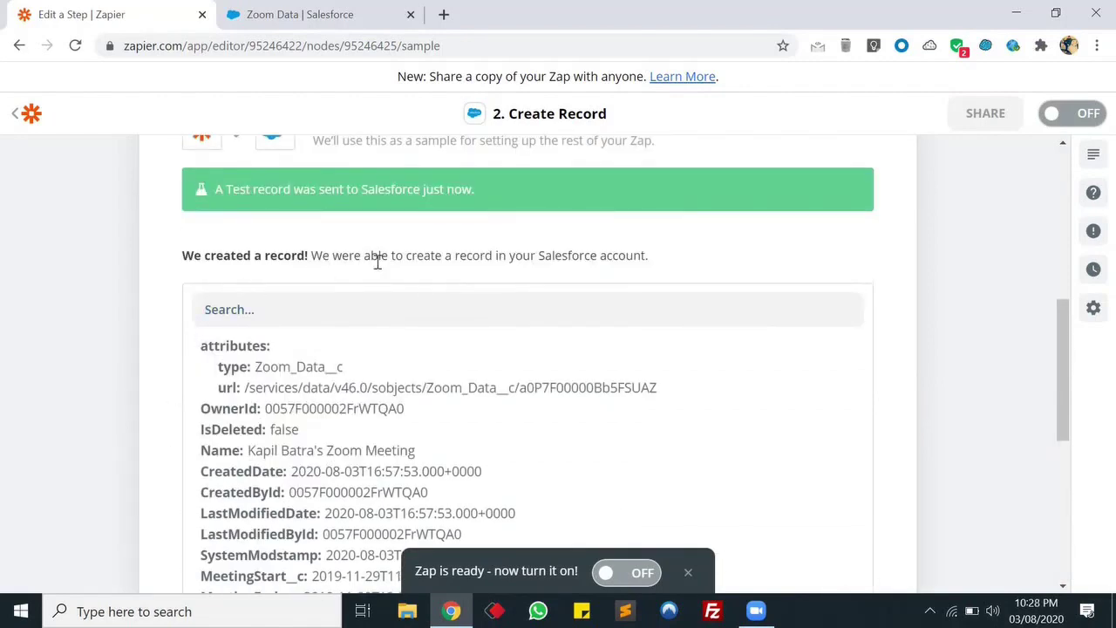
scroll(377, 261, "down", 3)
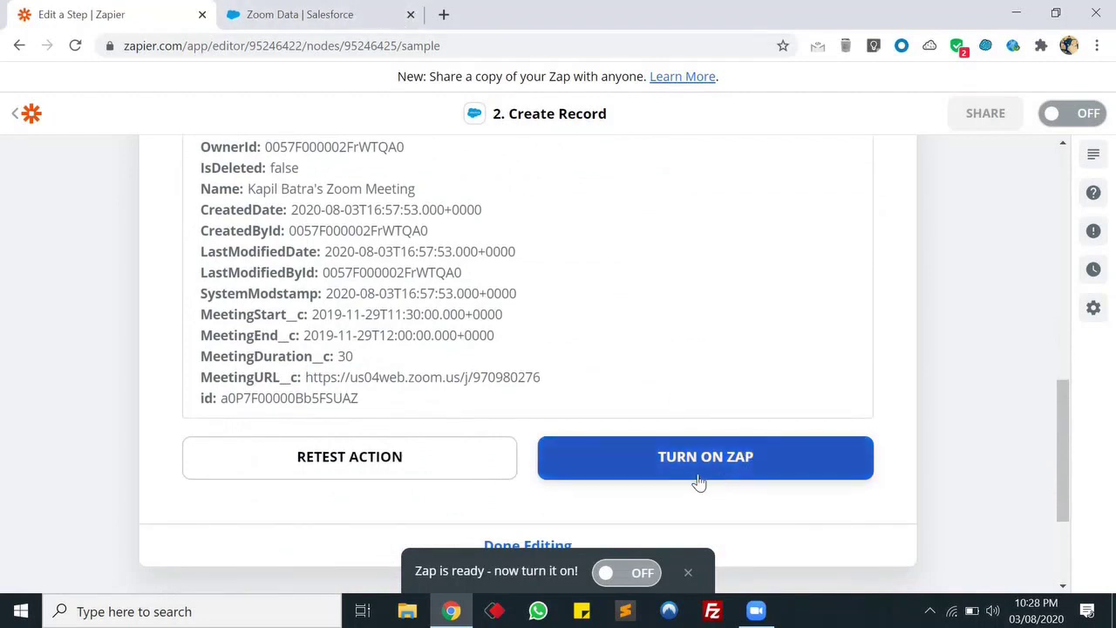
Step: Try turning the zap on, then back out of the premium trial offer
left_click(743, 473)
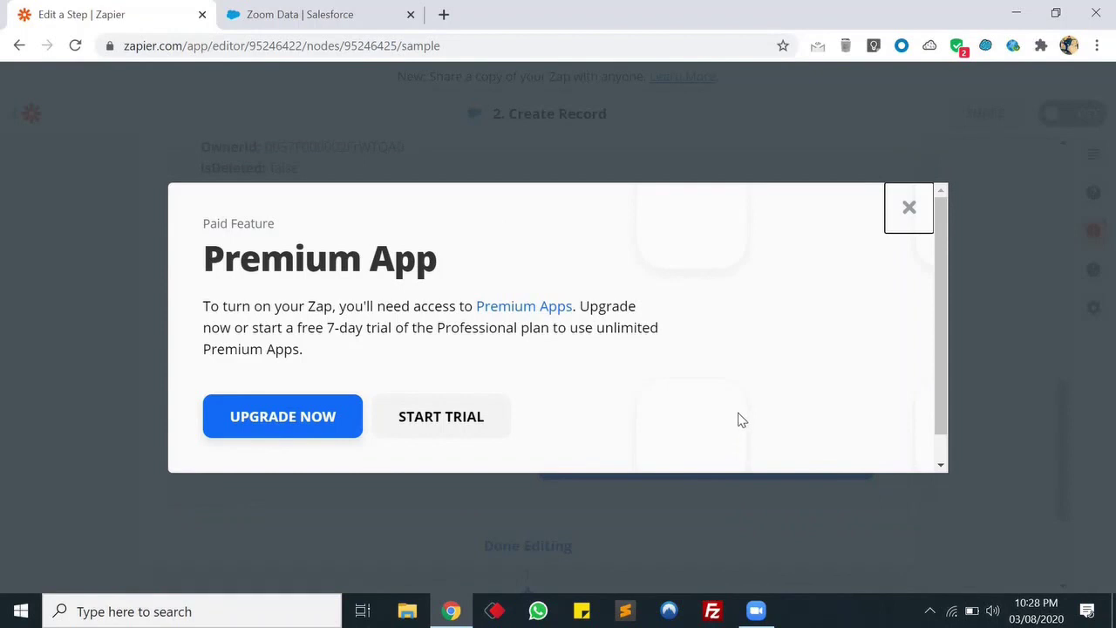
left_click(421, 418)
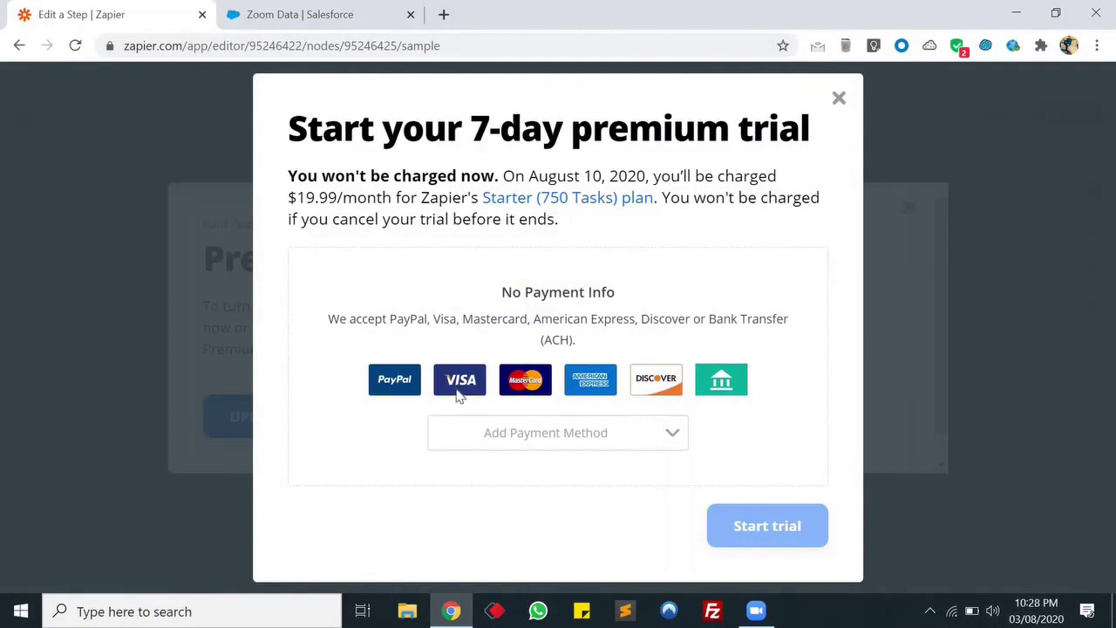
left_click(678, 445)
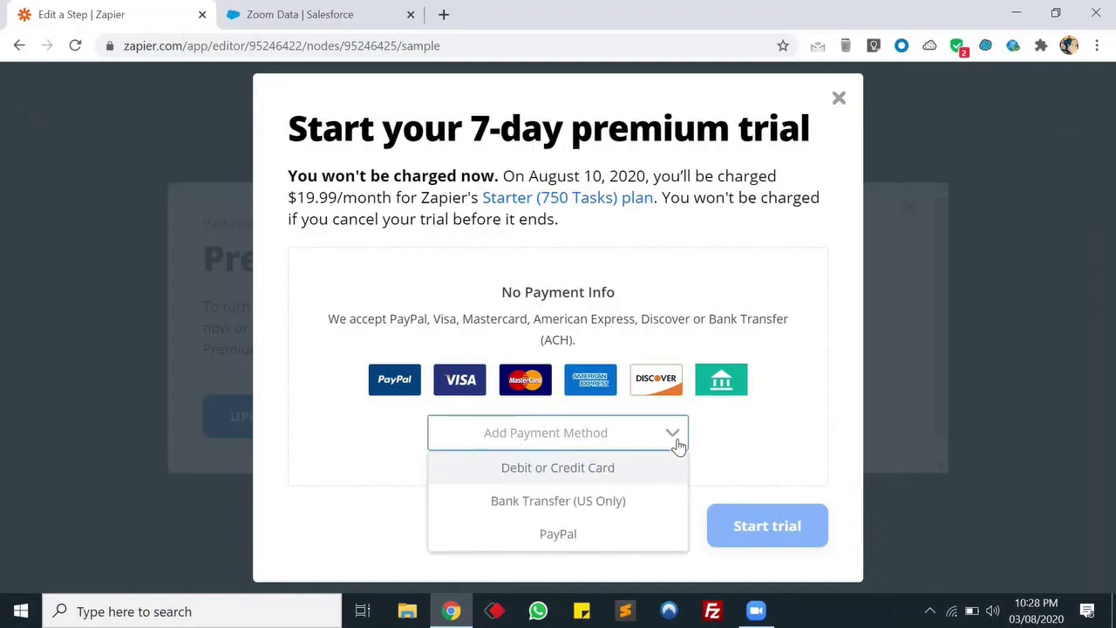
left_click(679, 446)
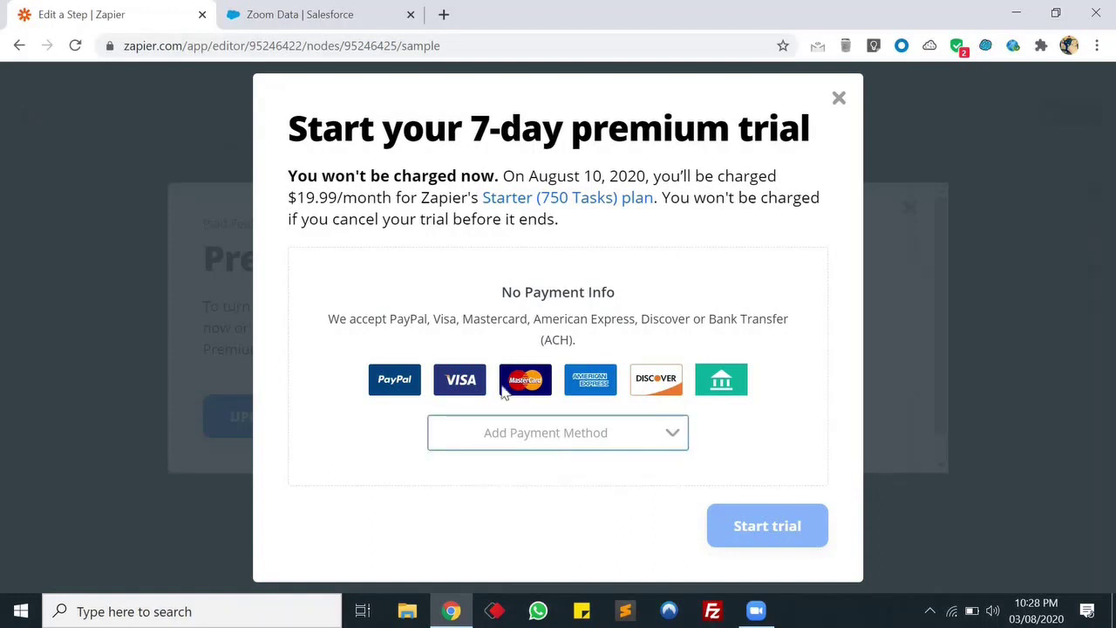
left_click(841, 102)
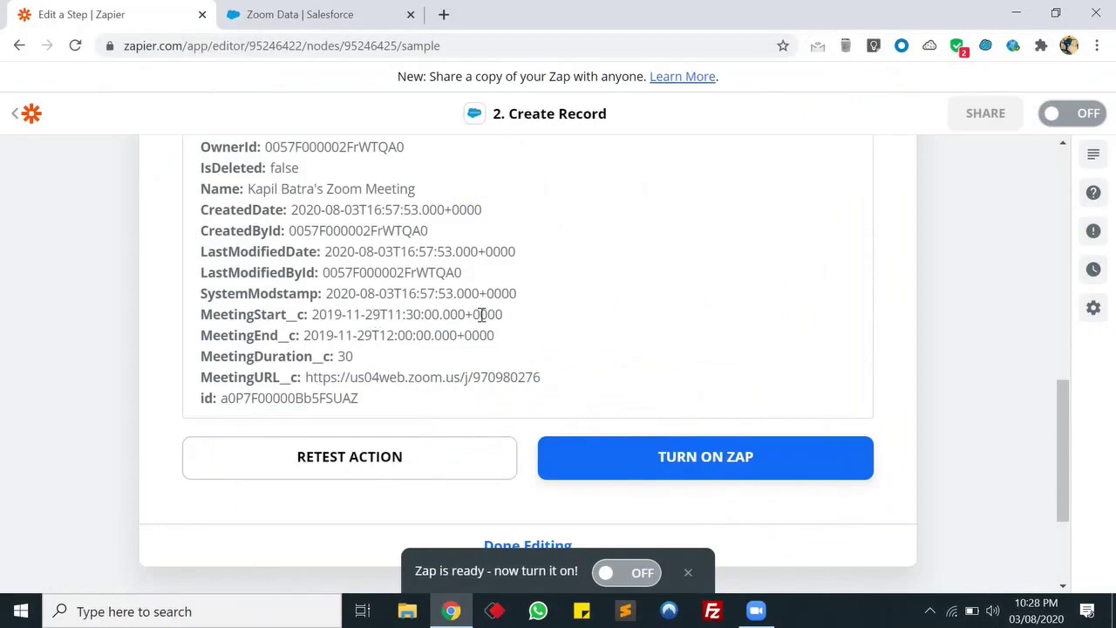
Step: Finish the Create Record step, retry turning the zap on, dismiss the Premium App prompt, and return to Salesforce
scroll(441, 305, "up", 10)
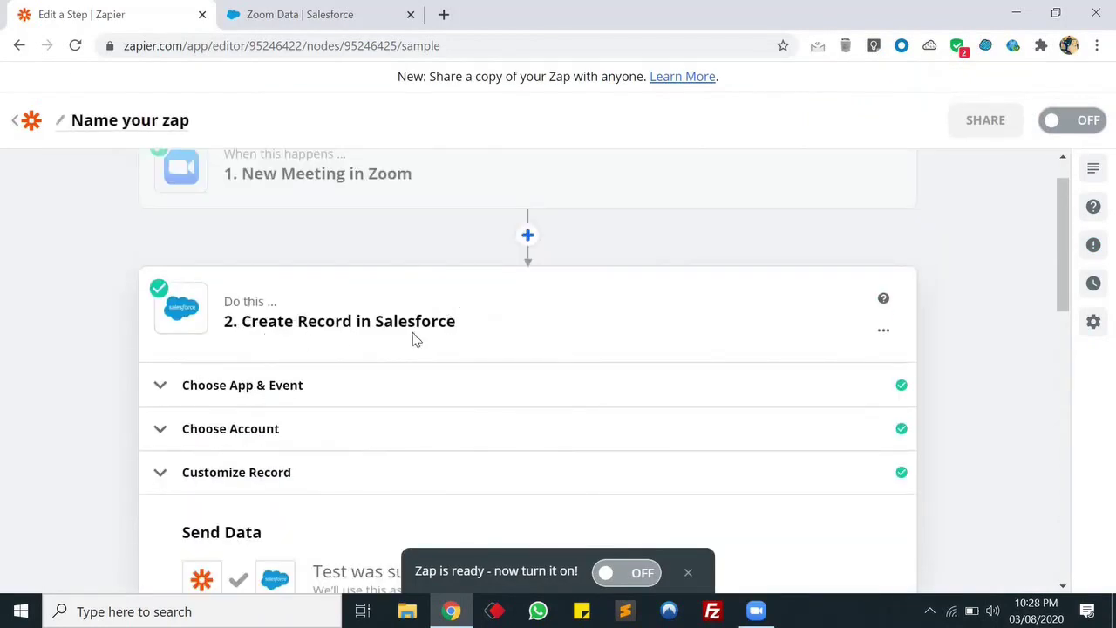
scroll(566, 337, "down", 10)
scroll(567, 337, "down", 3)
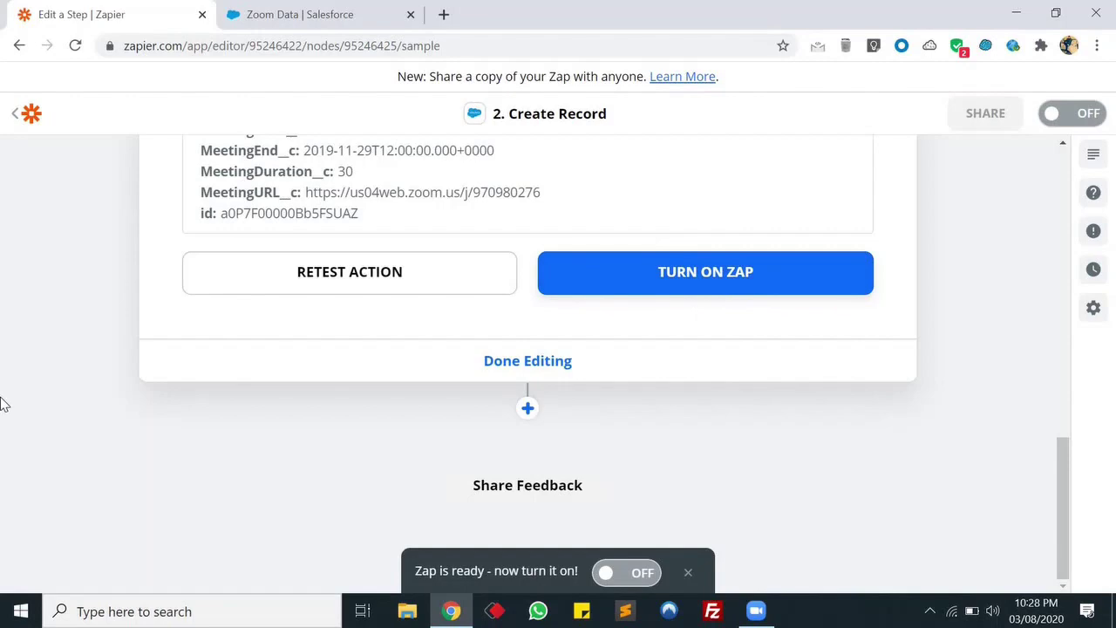
scroll(493, 361, "up", 6)
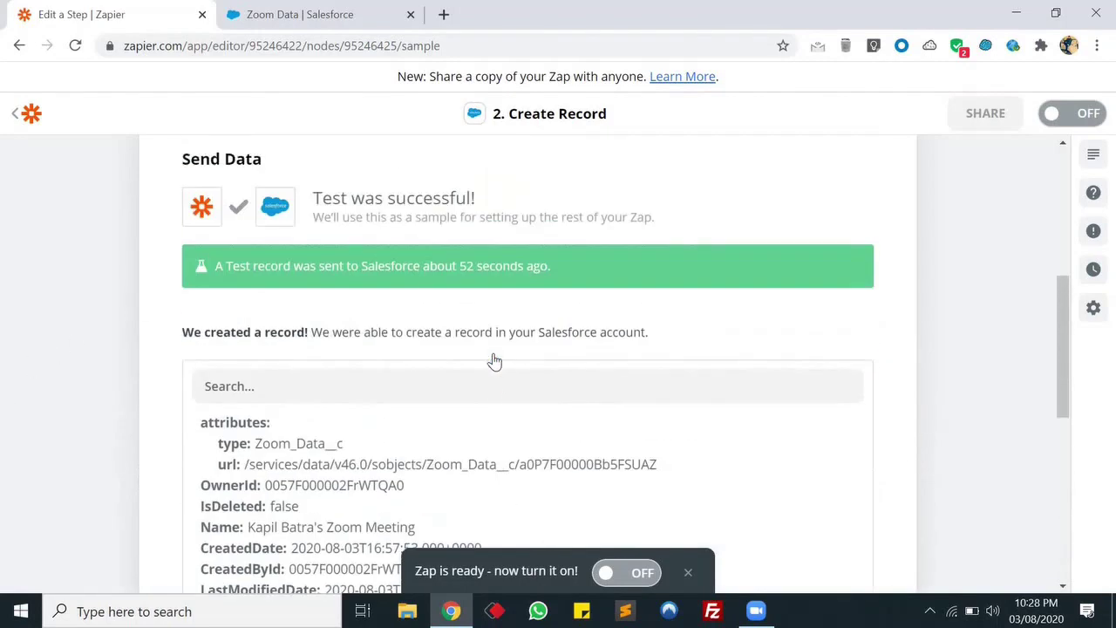
scroll(491, 361, "down", 5)
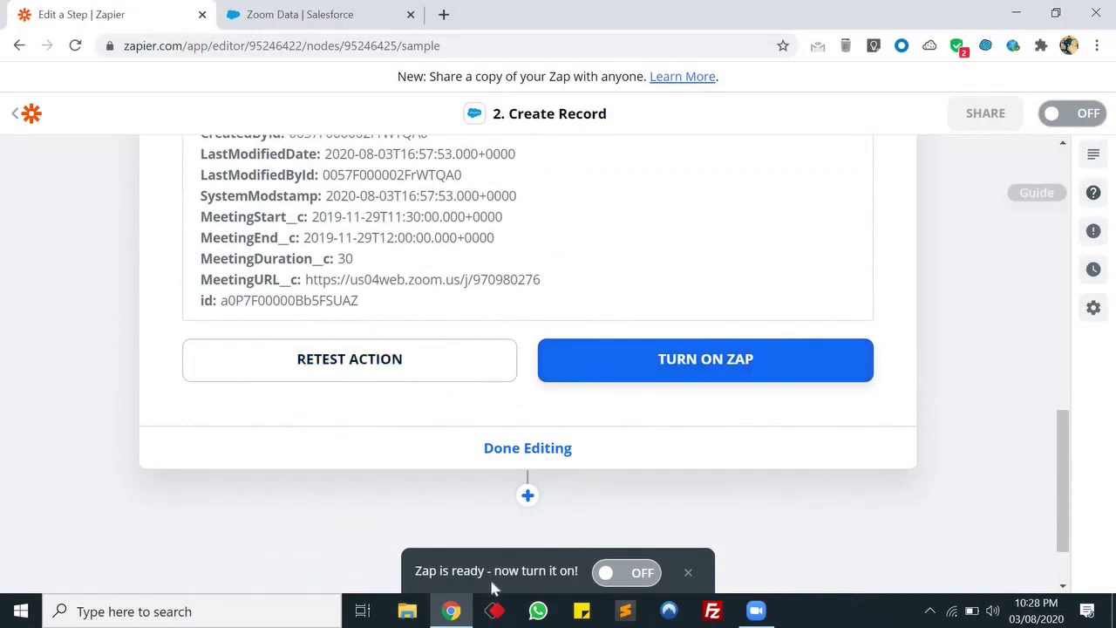
left_click(527, 447)
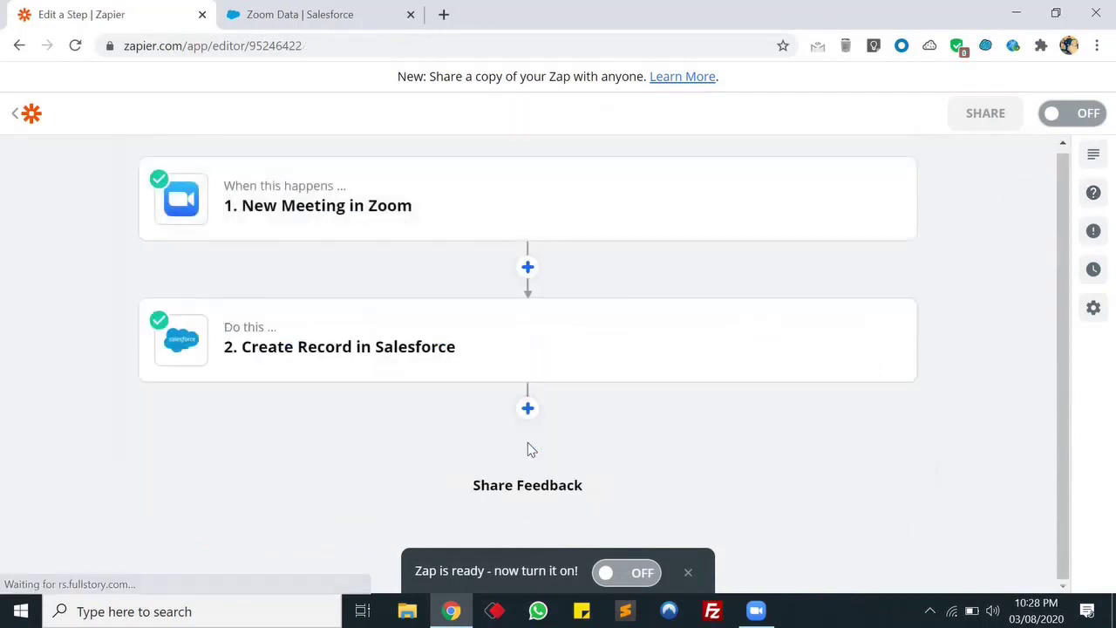
left_click(1063, 120)
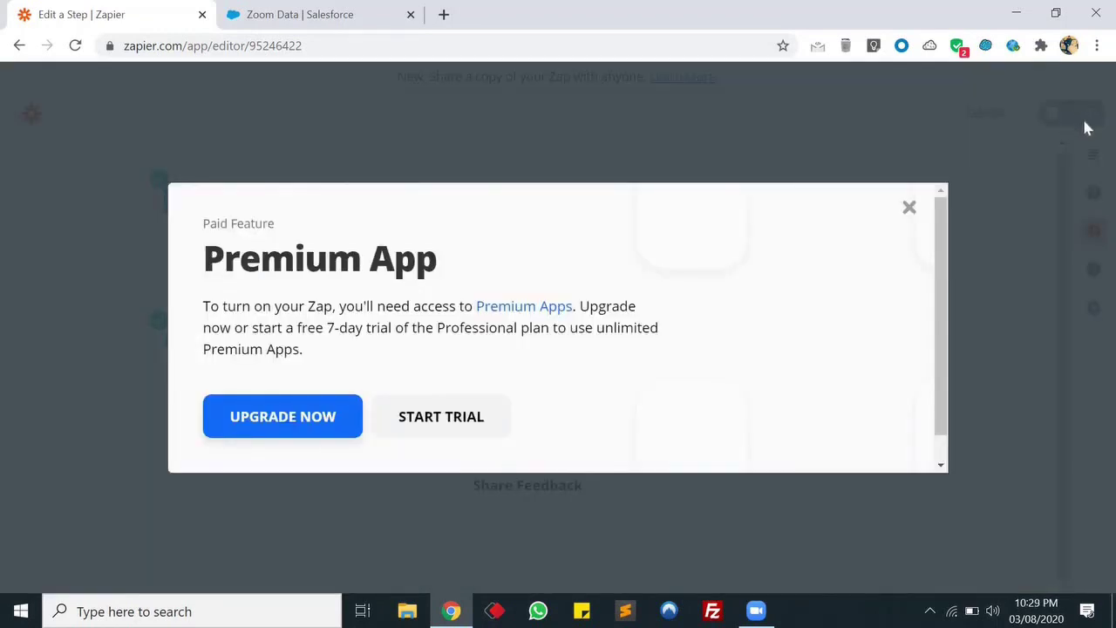
left_click(906, 209)
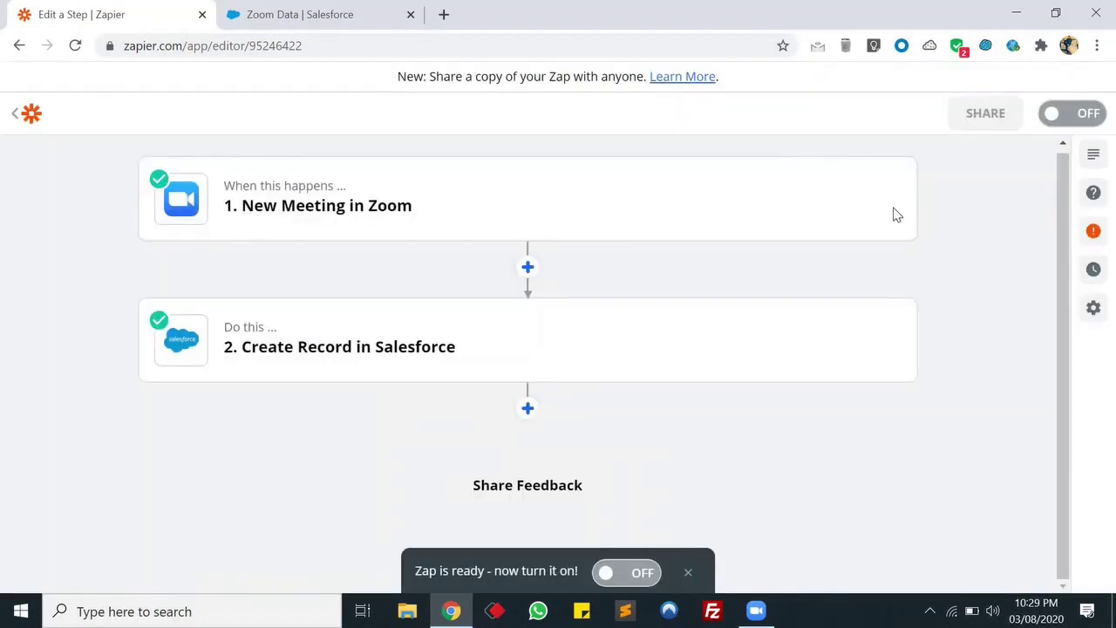
left_click(293, 10)
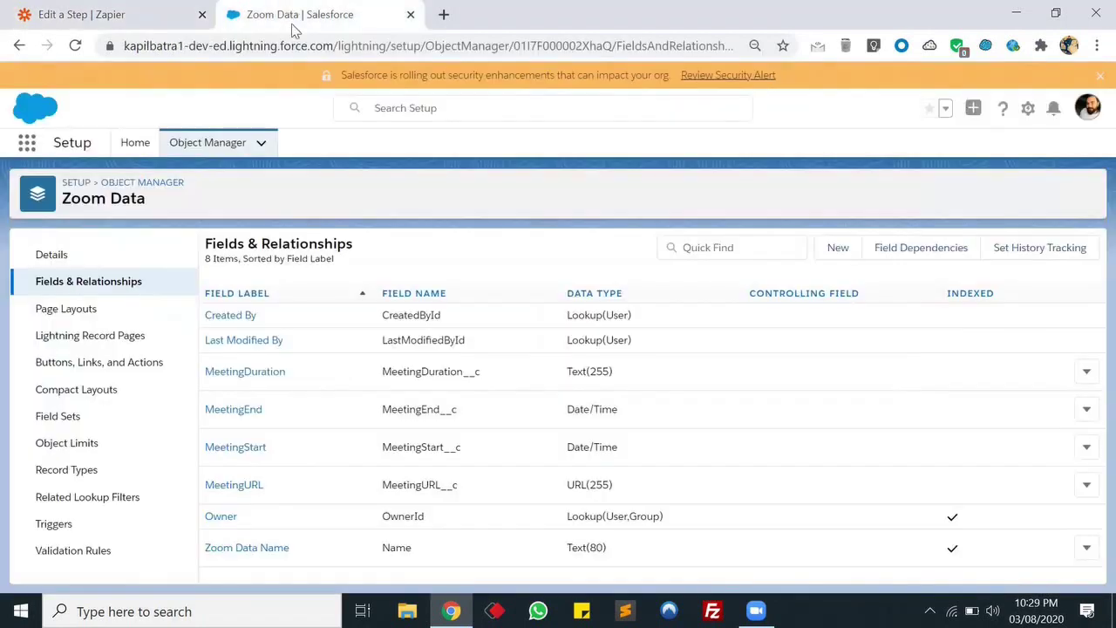
Step: Open Setup home in a new browser tab, search Quick Find for 'tab', and open Tabs
left_click(135, 147)
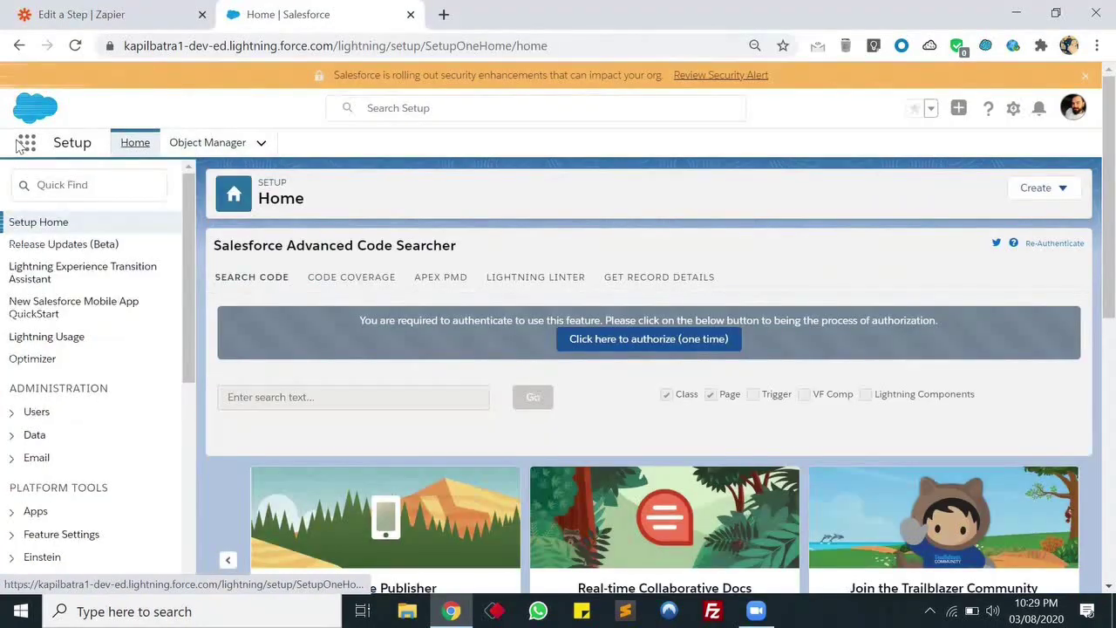
left_click(135, 142, "ctrl+shift")
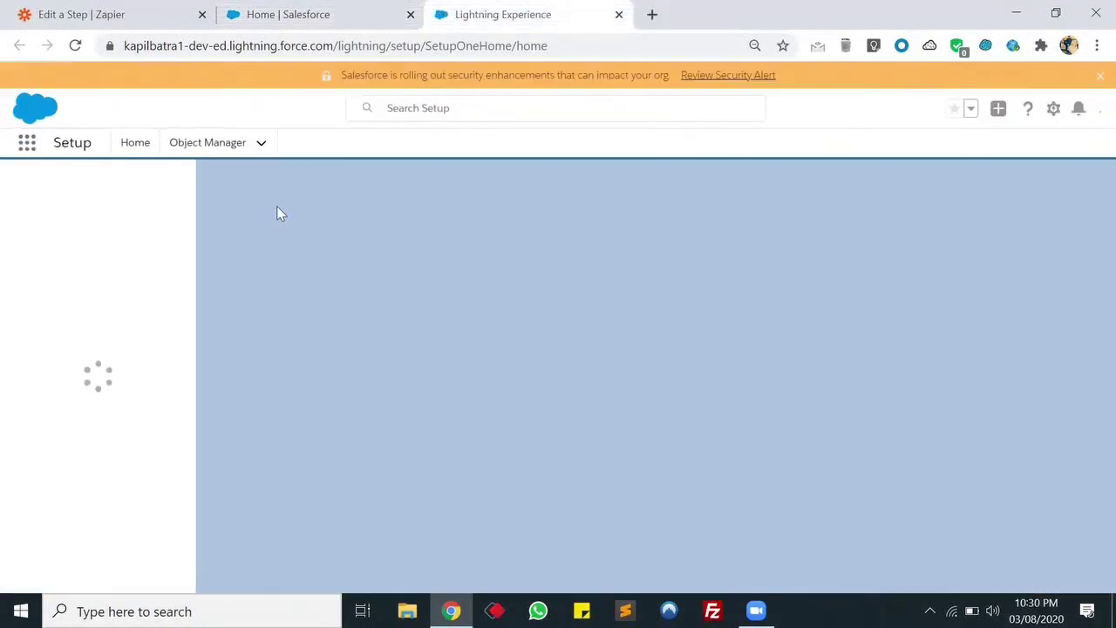
left_click(113, 185)
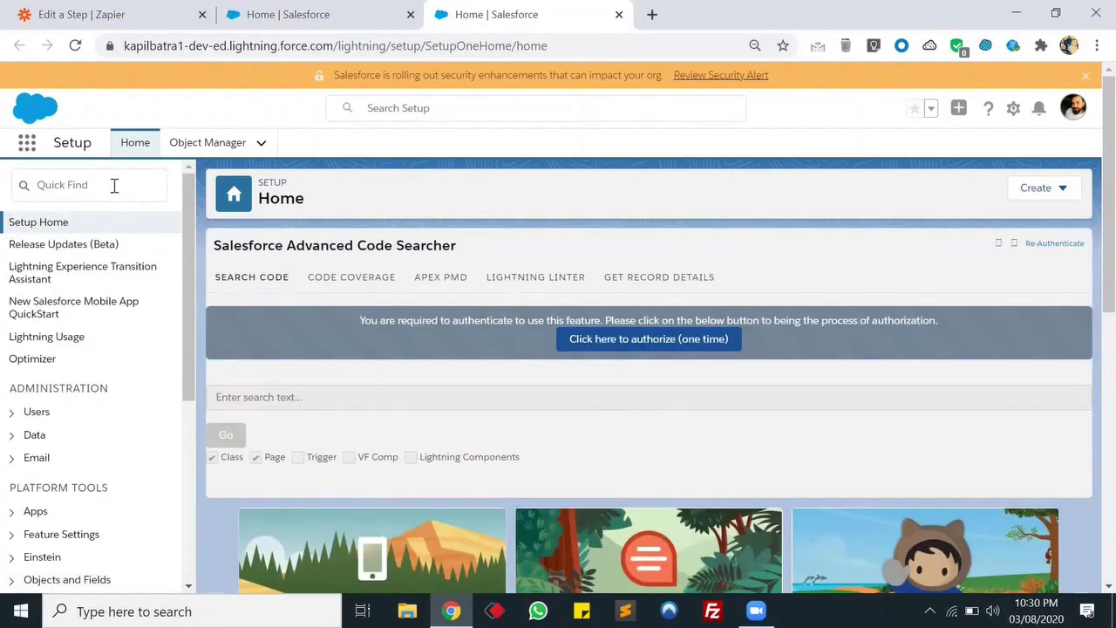
left_click(113, 185)
type("tab")
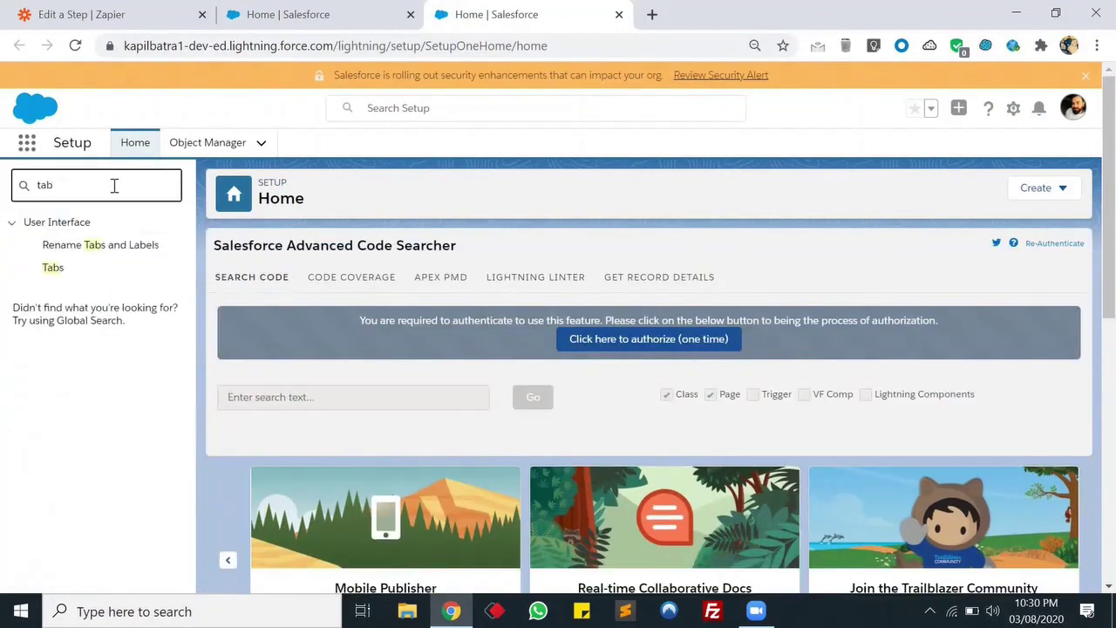
left_click(50, 271)
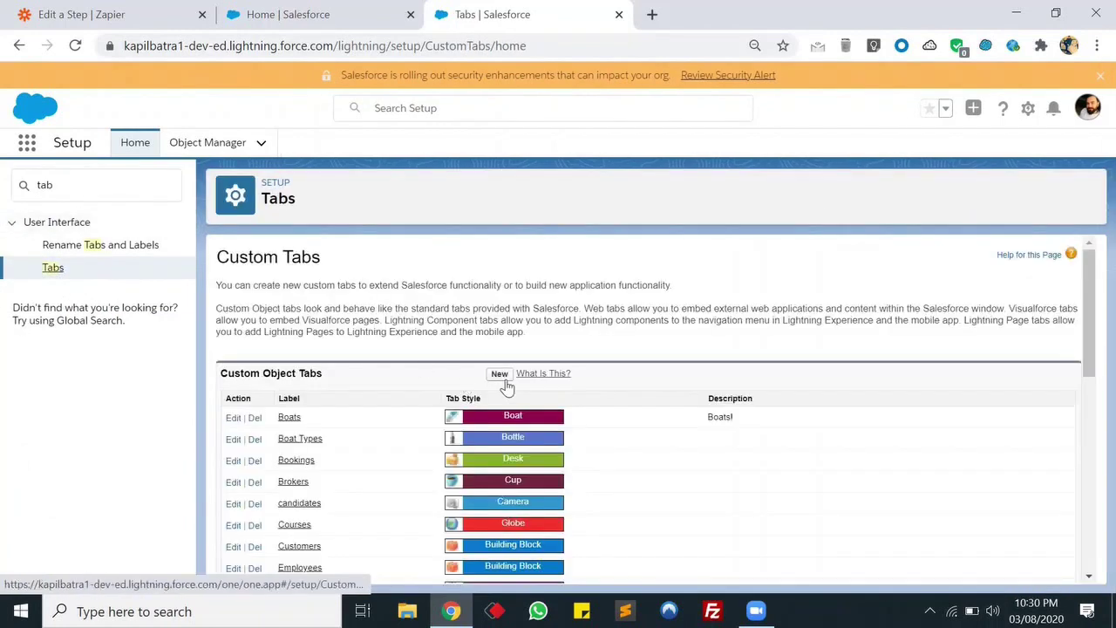
Step: Start a new custom object tab for Zoom Data with the Books style and no splash page
left_click(498, 374)
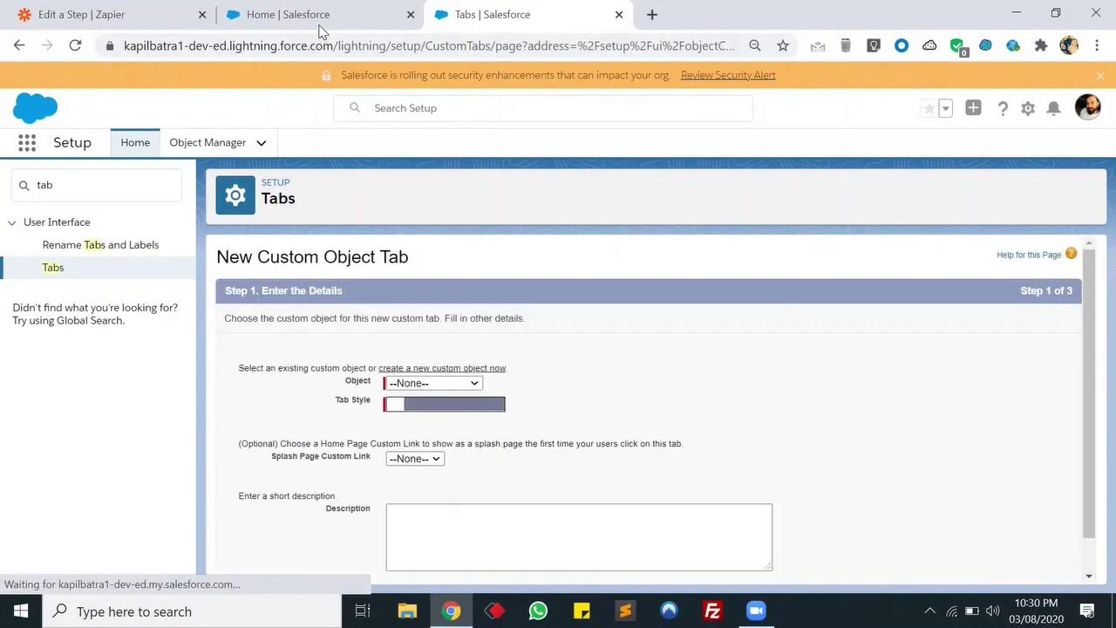
left_click(434, 383)
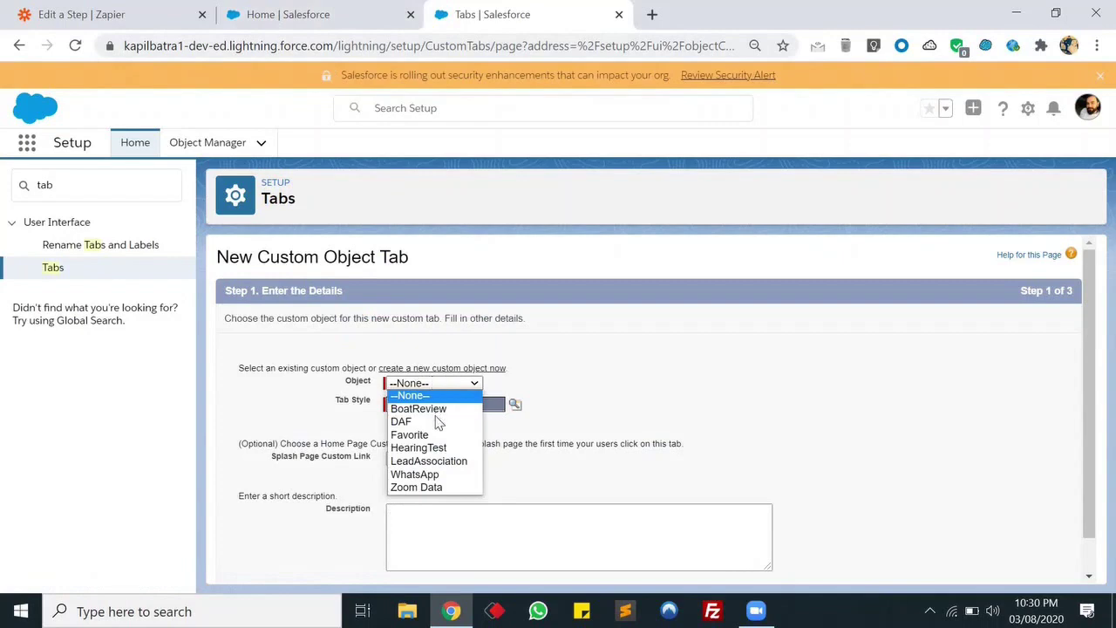
left_click(419, 487)
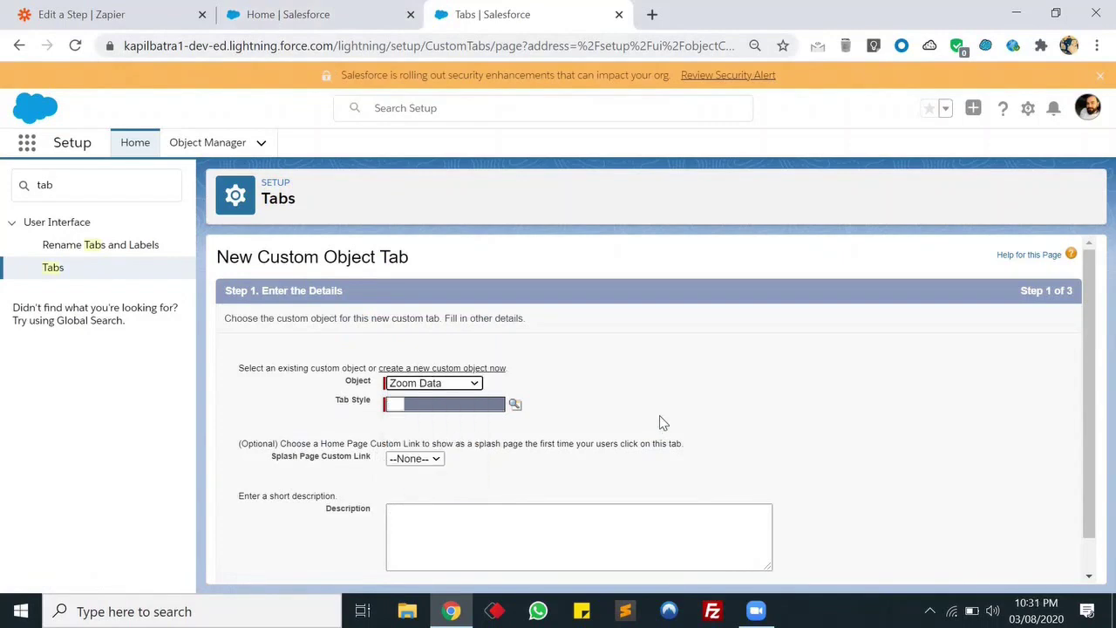
scroll(659, 423, "down", 1)
left_click(514, 366)
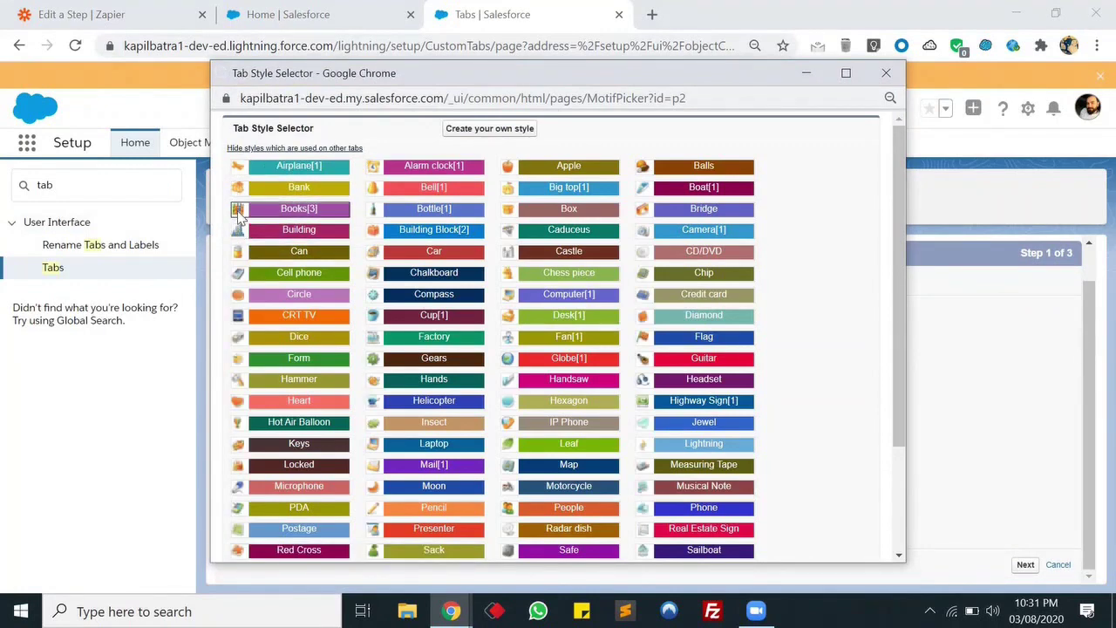
left_click(239, 212)
left_click(405, 427)
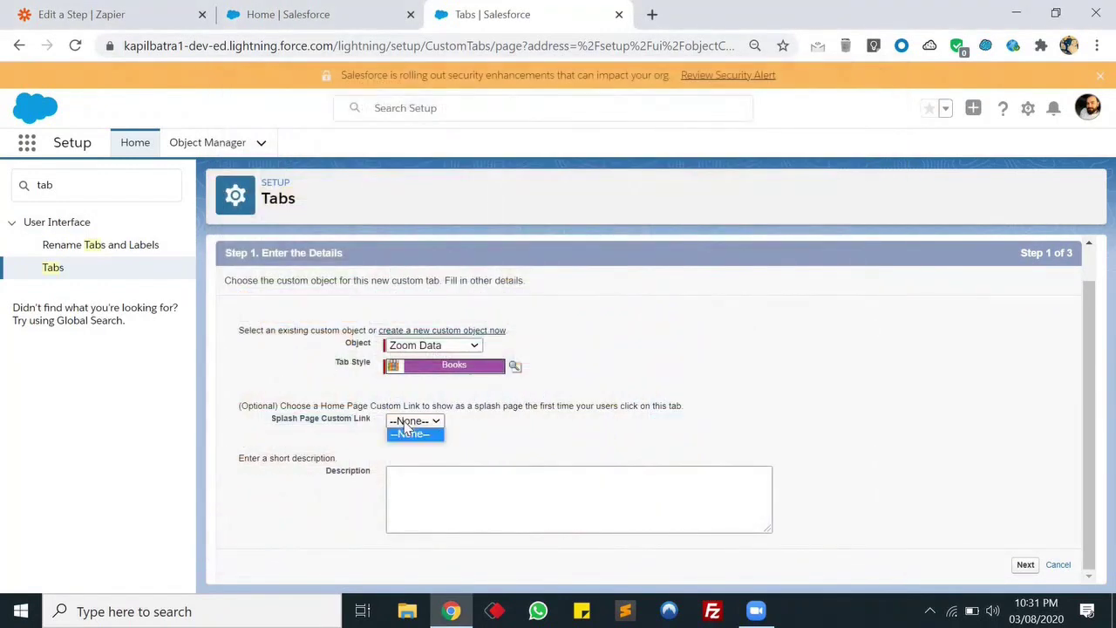
left_click(410, 433)
Step: Keep the tab default-on for all profiles, include it in the apps, and save it
left_click(1025, 565)
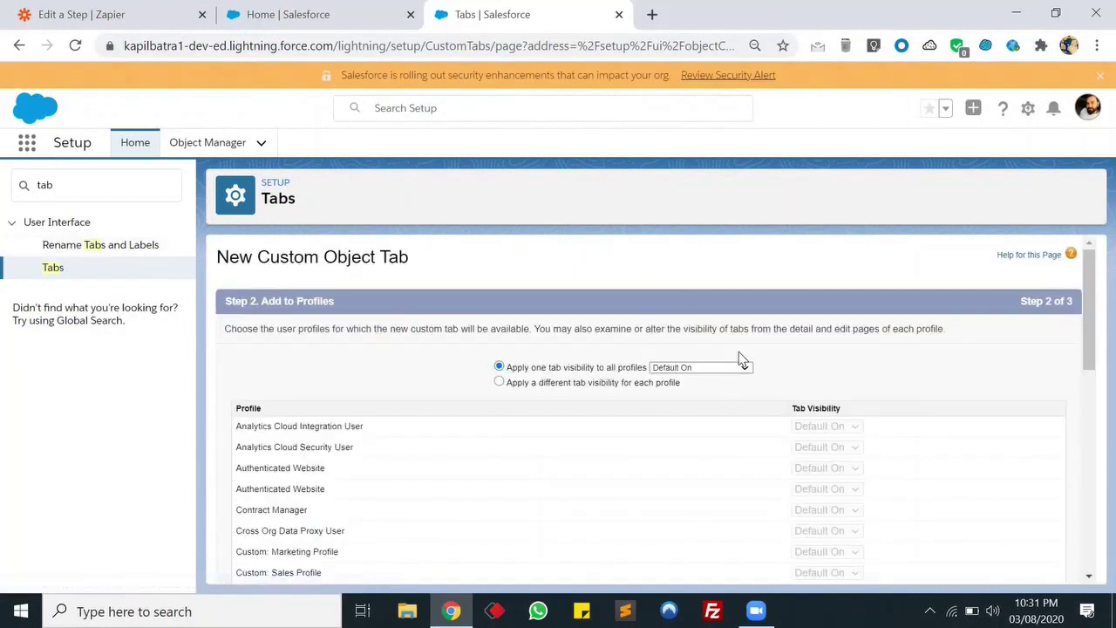
scroll(816, 375, "down", 10)
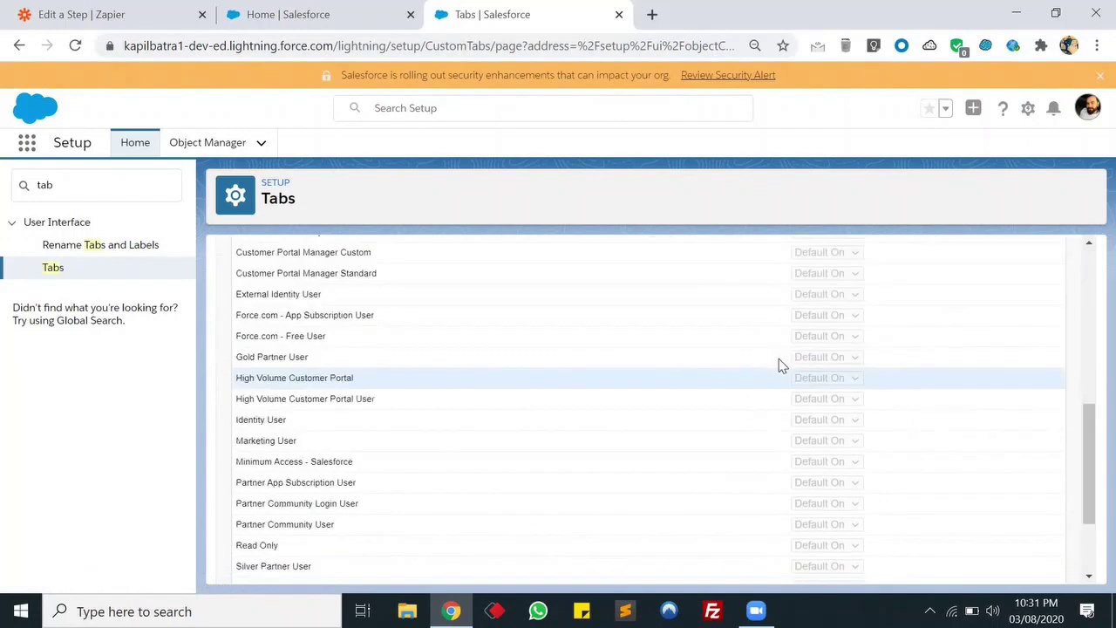
left_click(1026, 572)
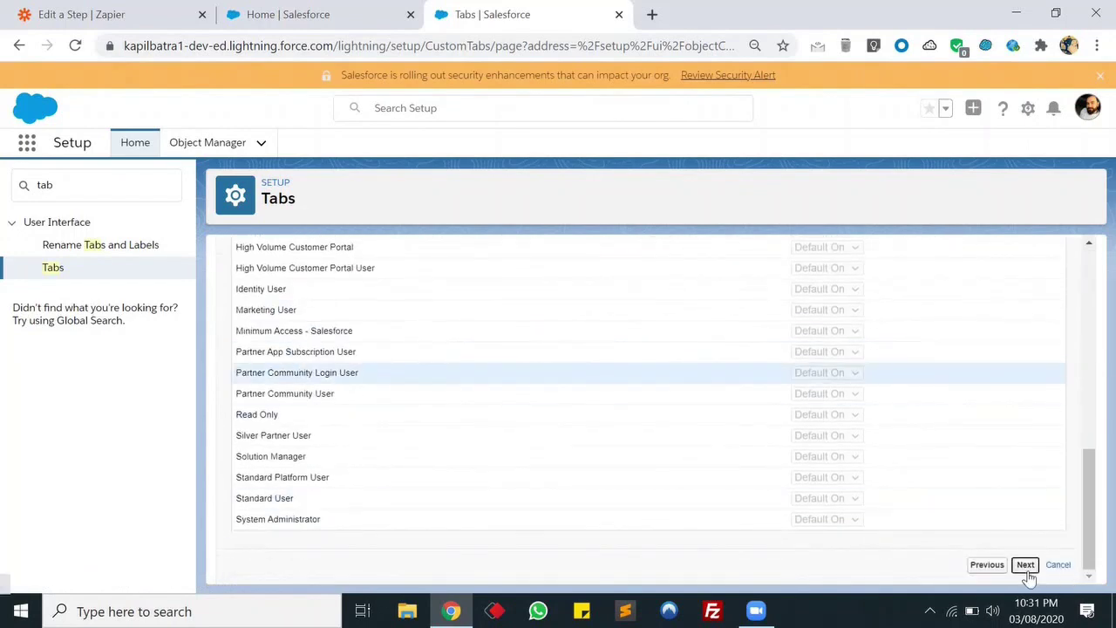
scroll(985, 366, "down", 10)
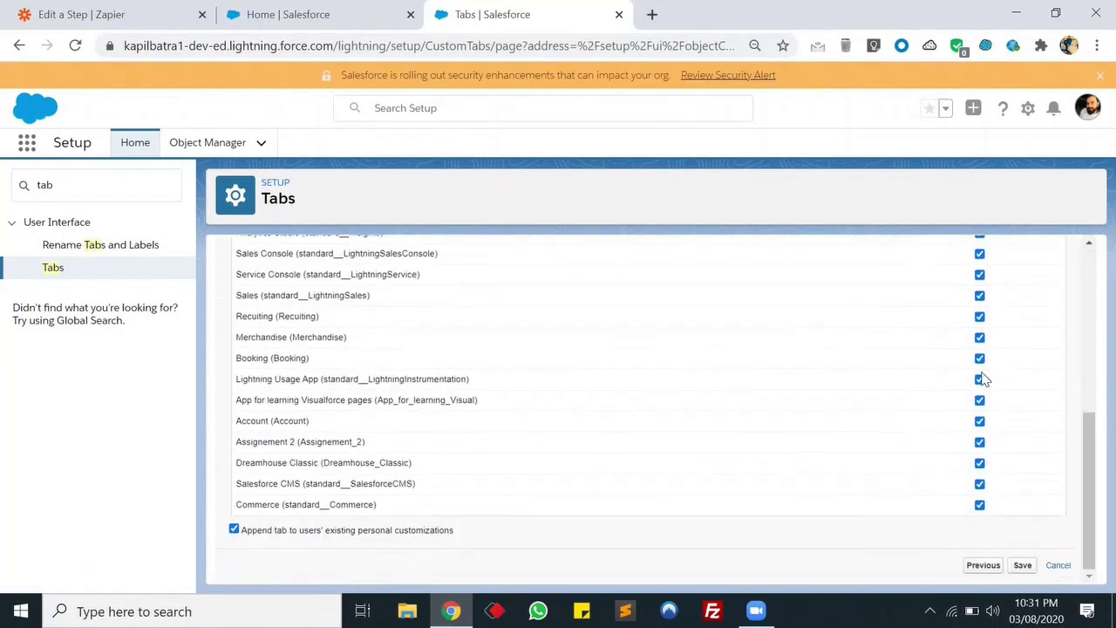
left_click(1021, 567)
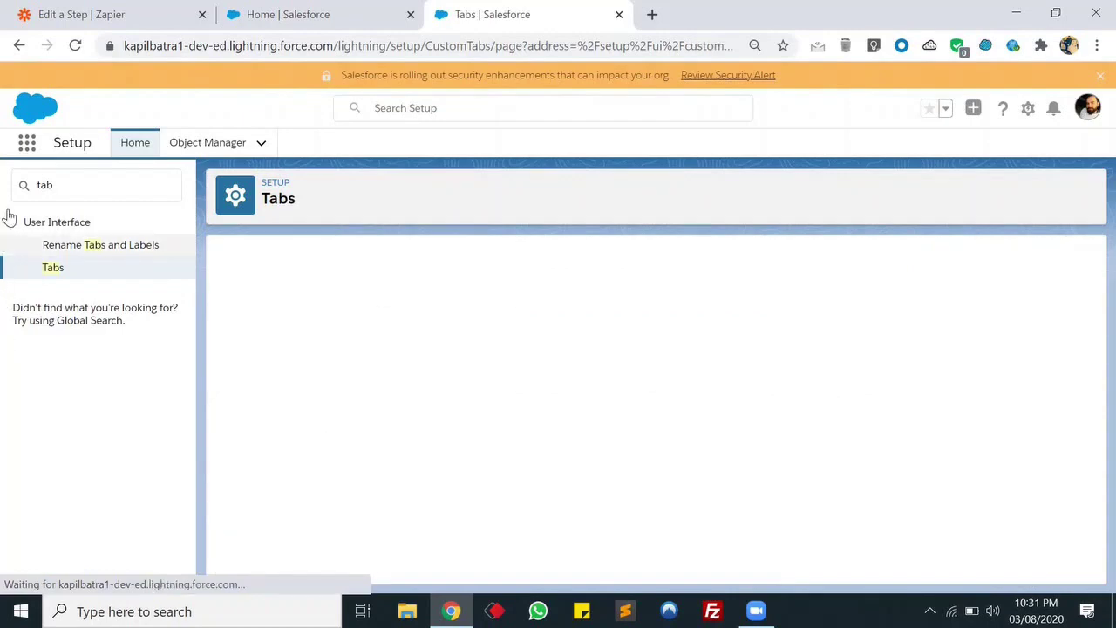
Step: Reload the Salesforce home page so the new Zoom Data tab appears
left_click(287, 14)
left_click(351, 46)
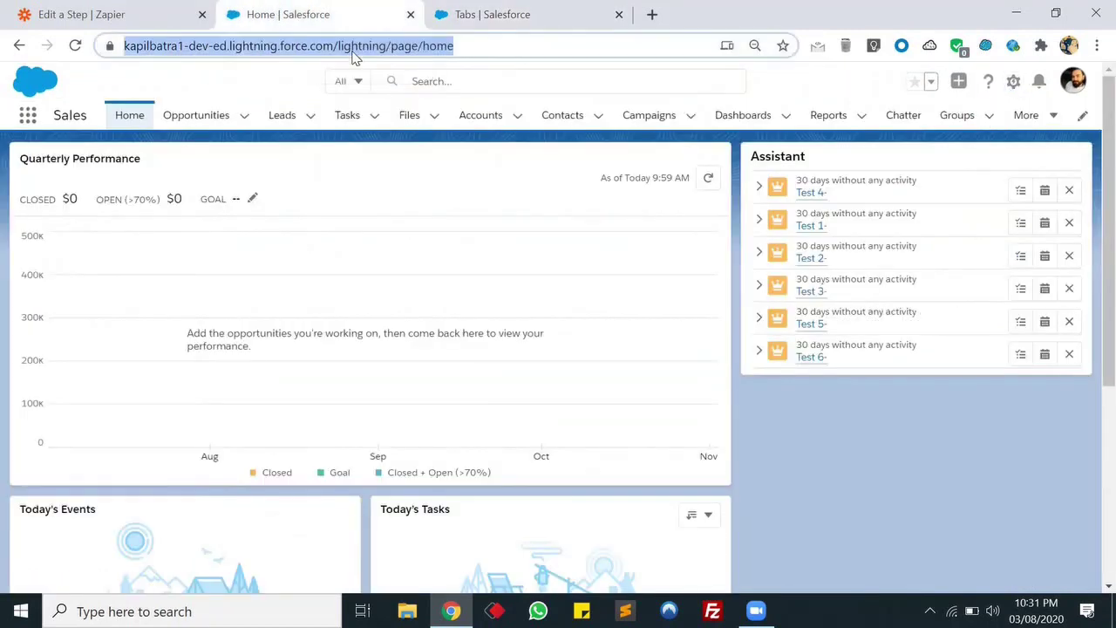
key("Return")
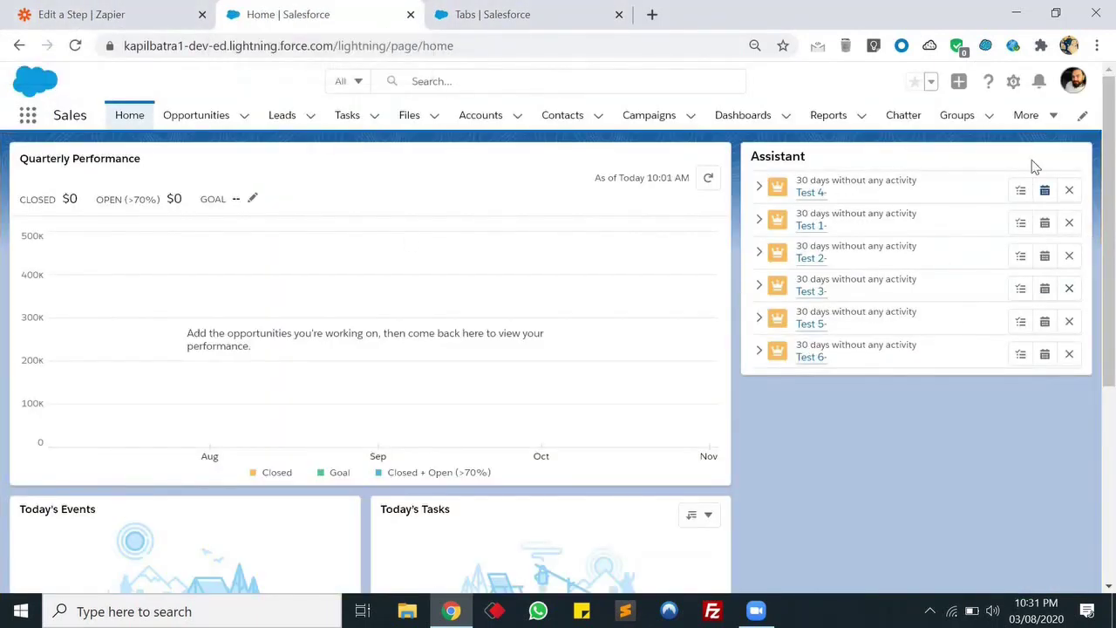
Step: From More > Zoom Data, list All records and open the Zapier-created 30-minute meeting
left_click(1049, 115)
scroll(1028, 313, "down", 1)
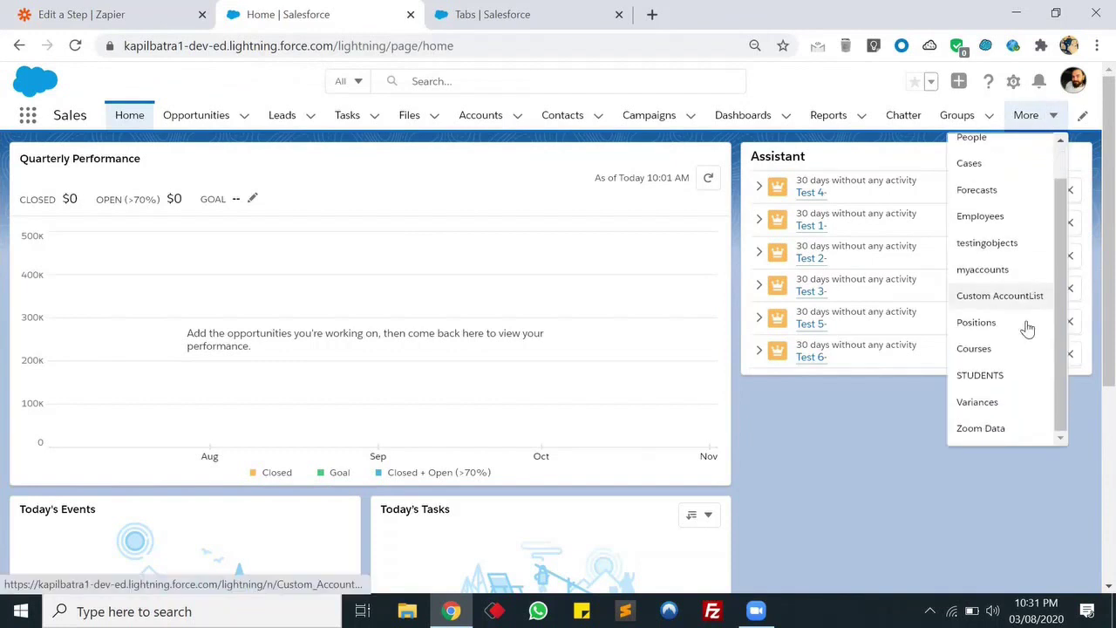
left_click(996, 427)
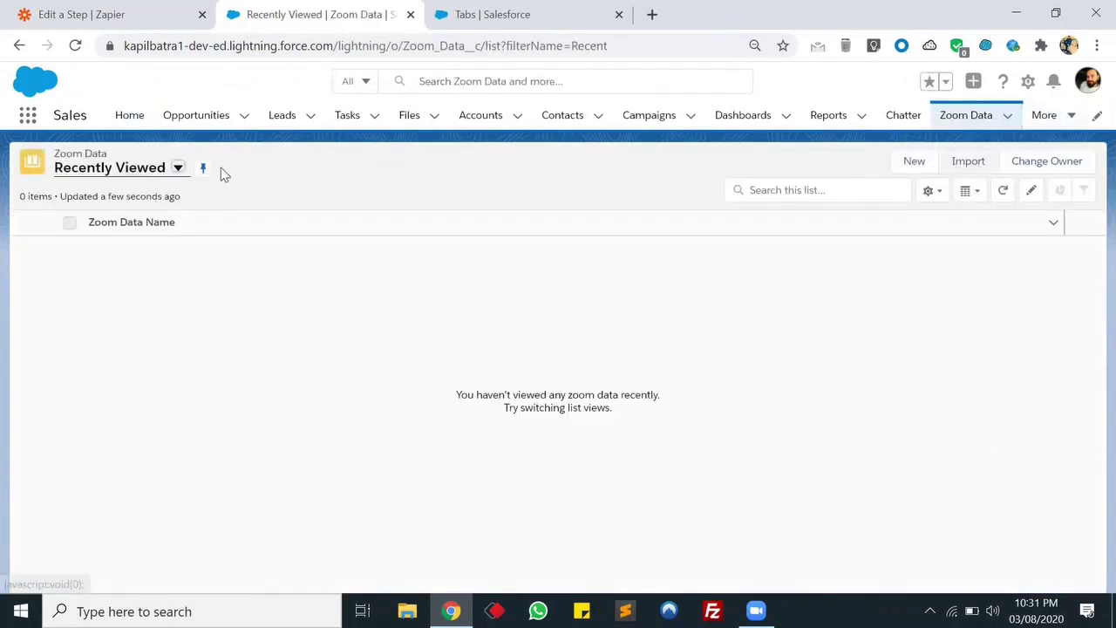
left_click(162, 172)
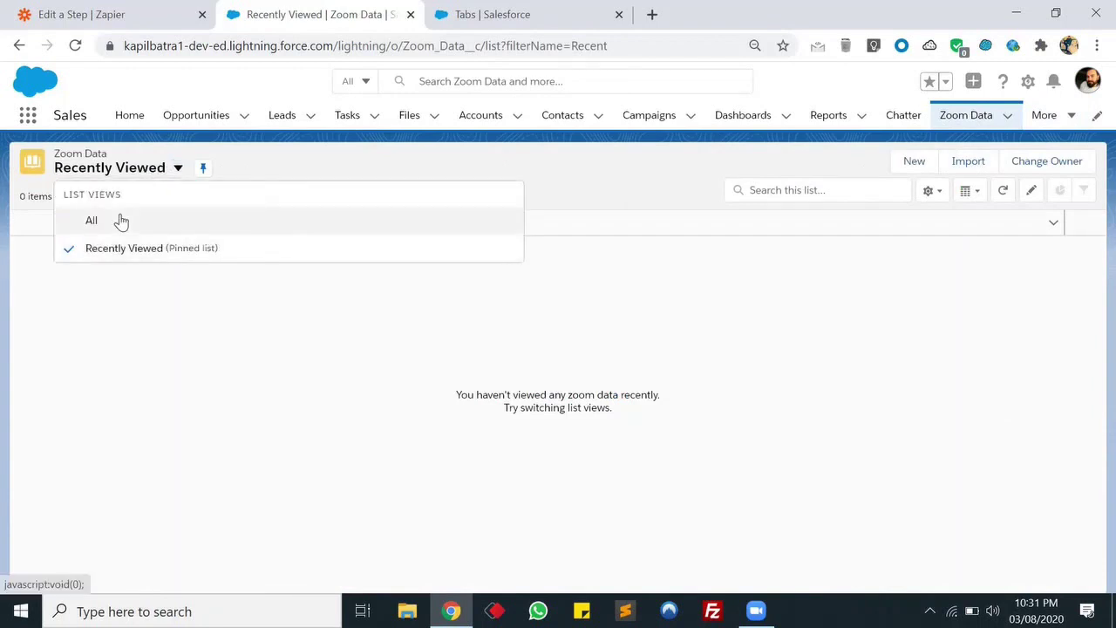
left_click(119, 218)
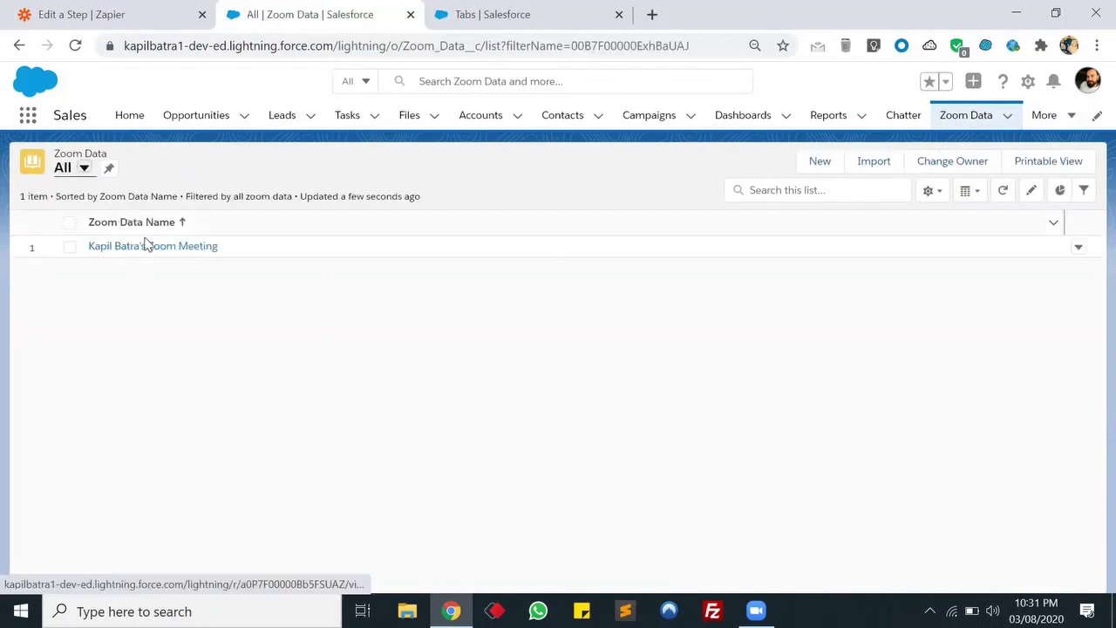
left_click(149, 248)
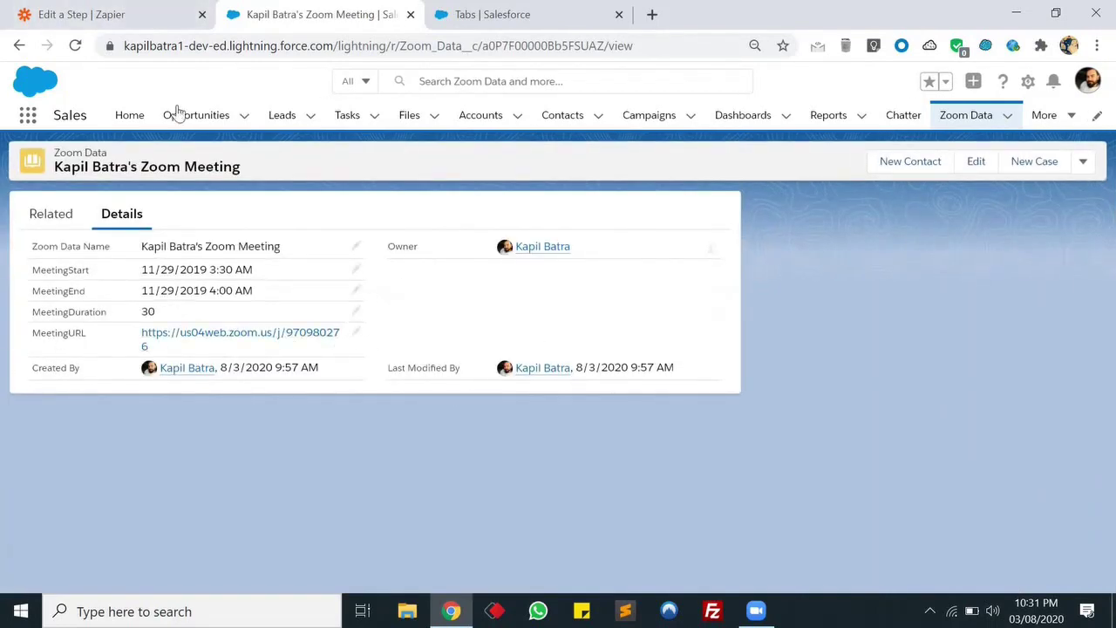
left_click(125, 7)
left_click(306, 7)
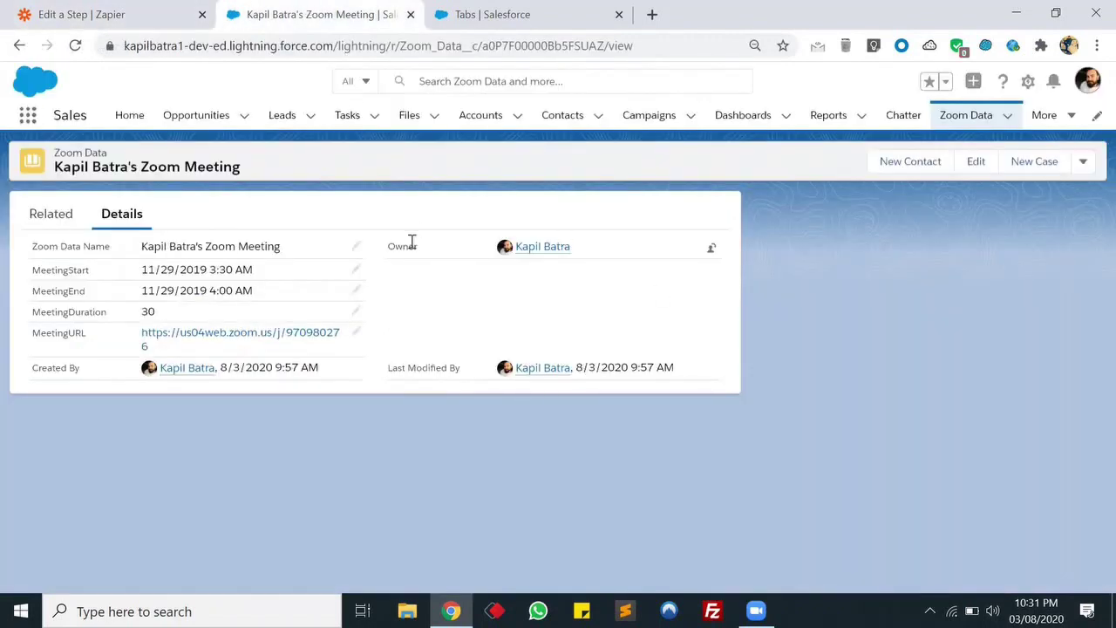